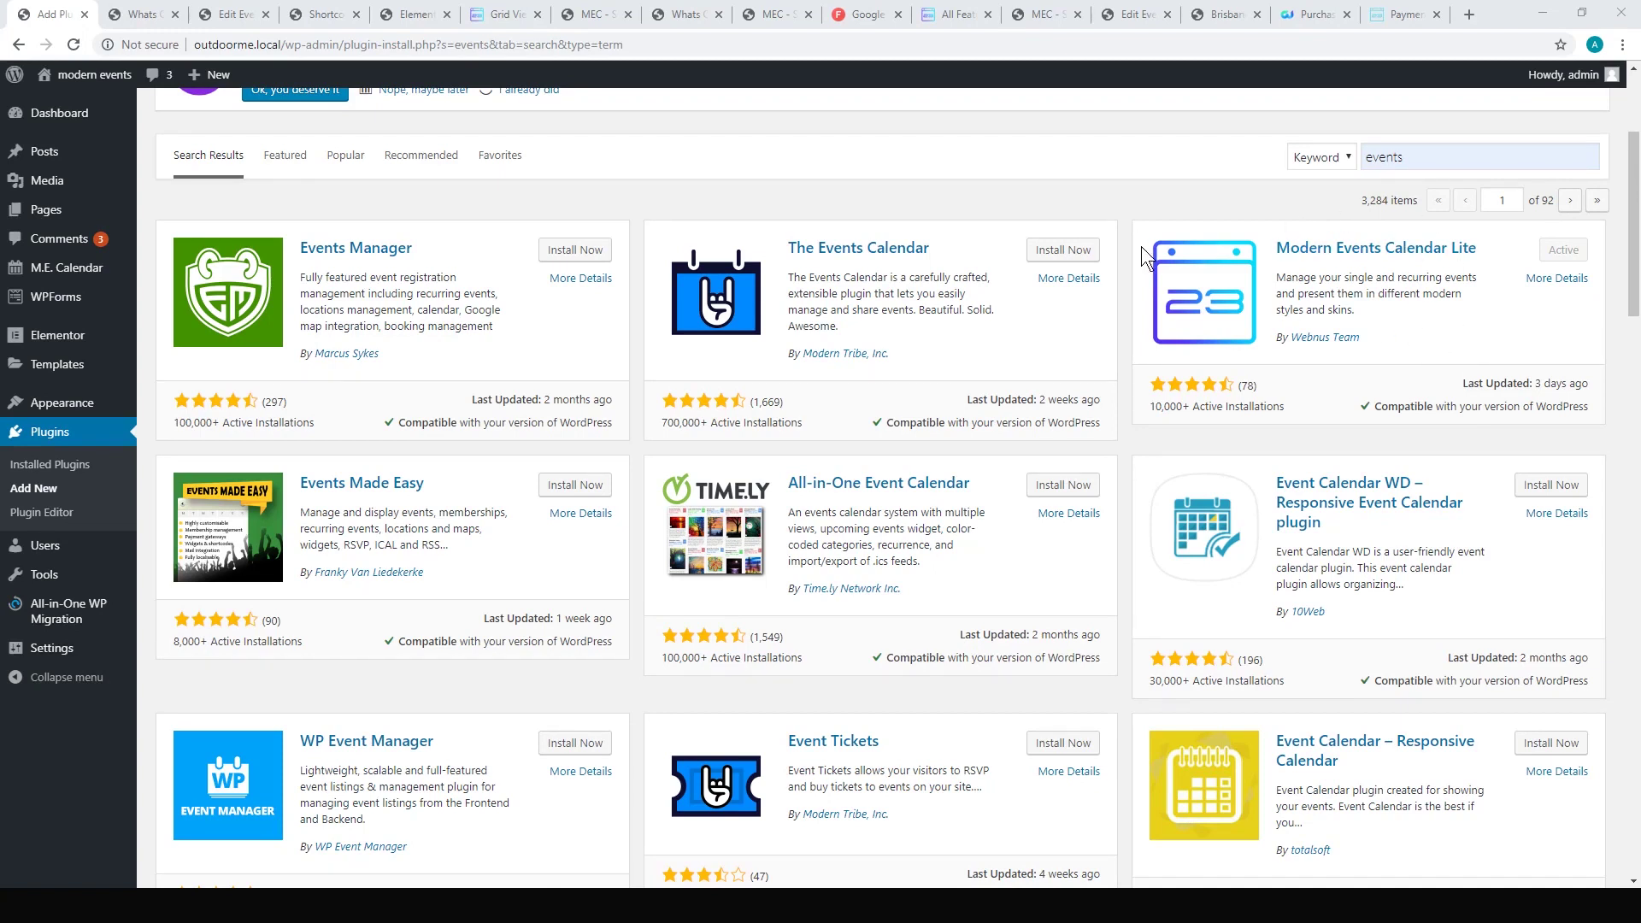
View the live Whats On page and advance the Brisbane Events slider to the next event
click(135, 16)
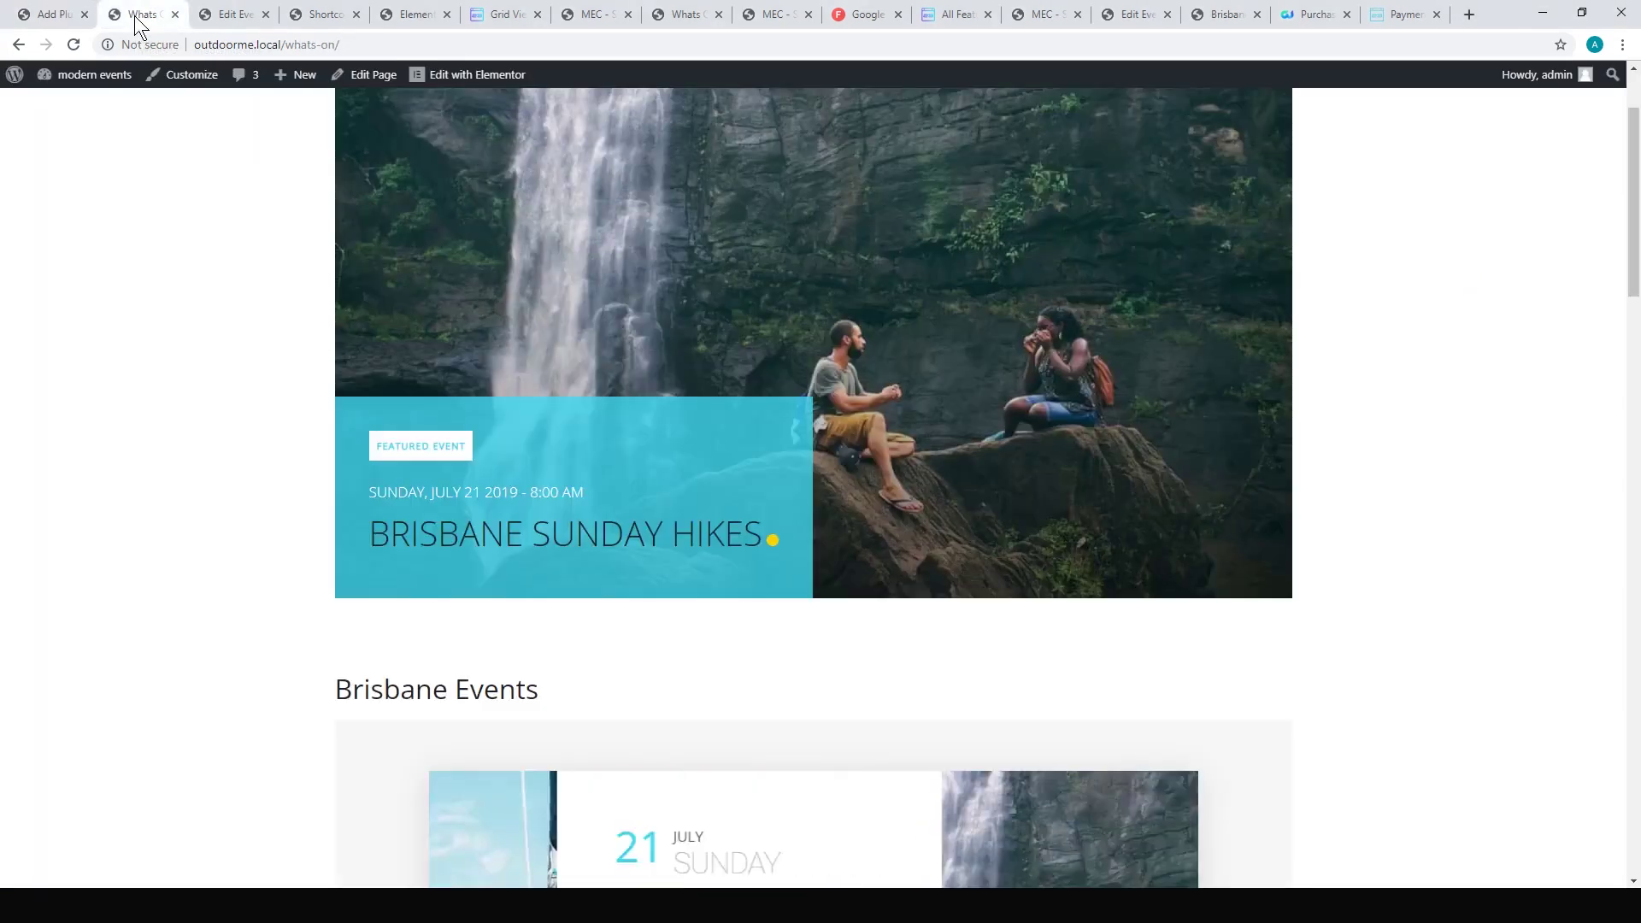
scroll(1592, 210, up, 1)
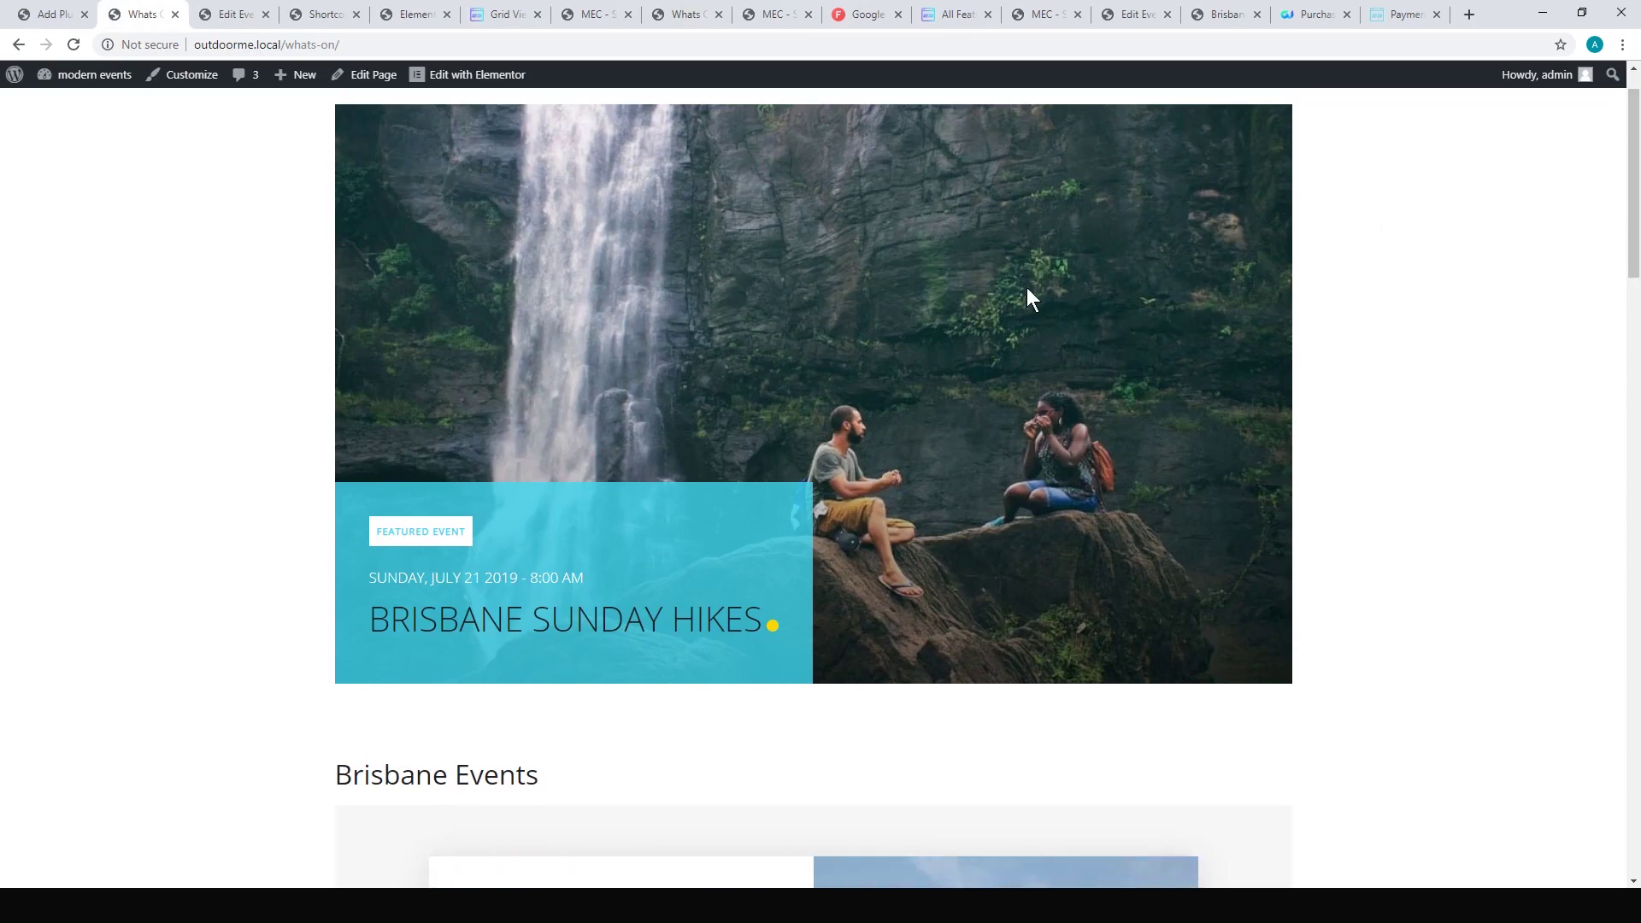
scroll(1567, 295, up, 1)
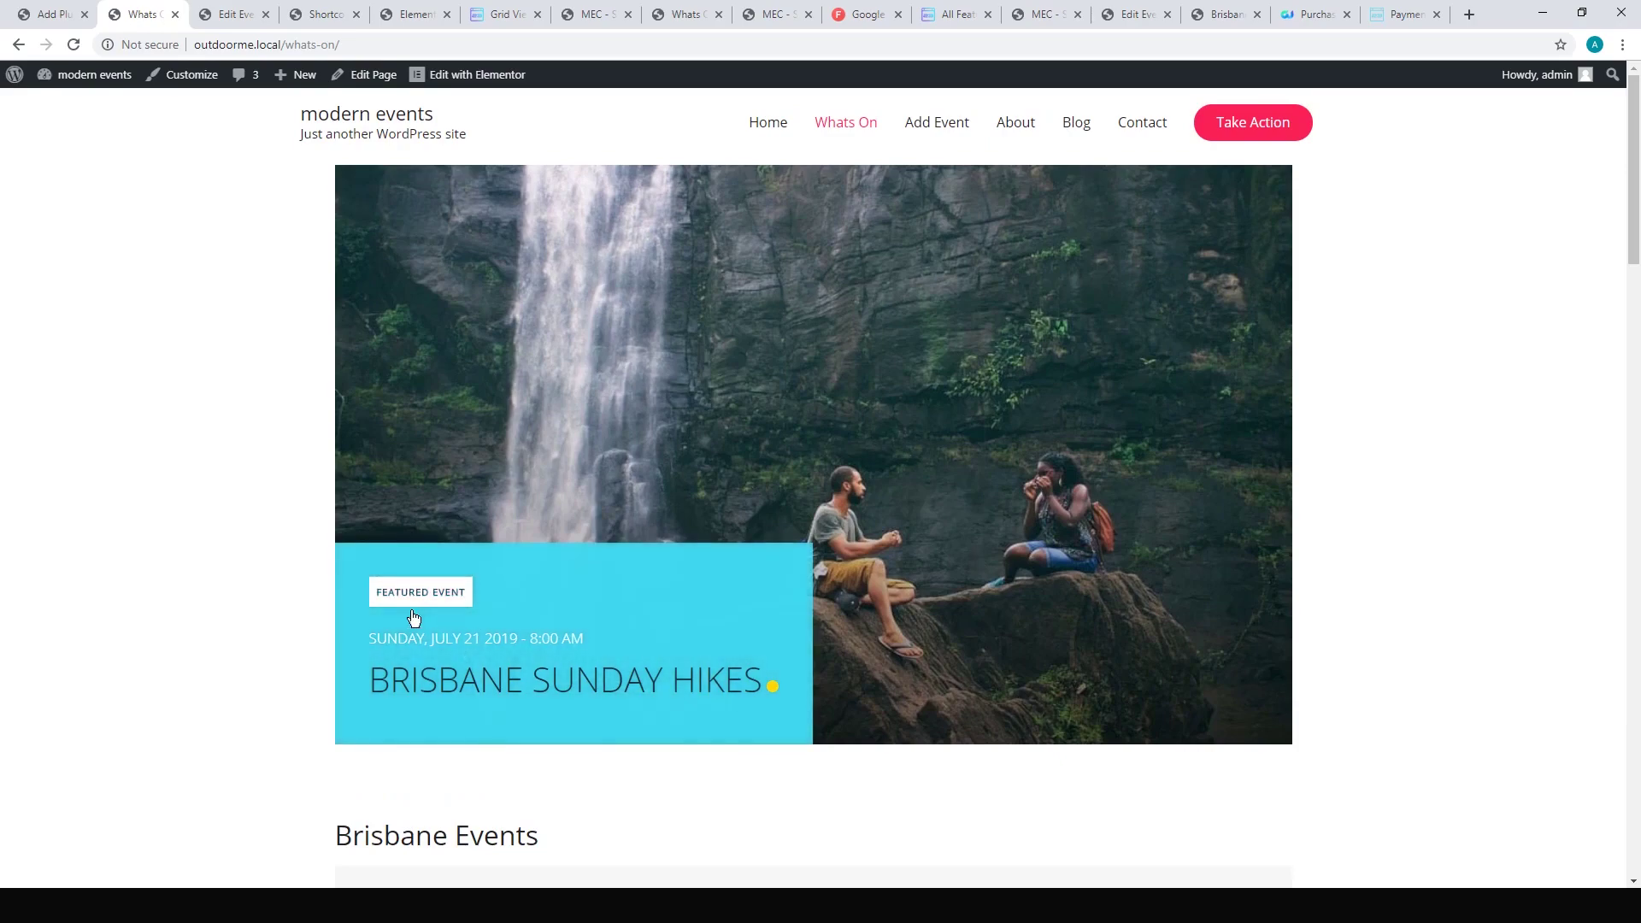
scroll(1303, 457, down, 8)
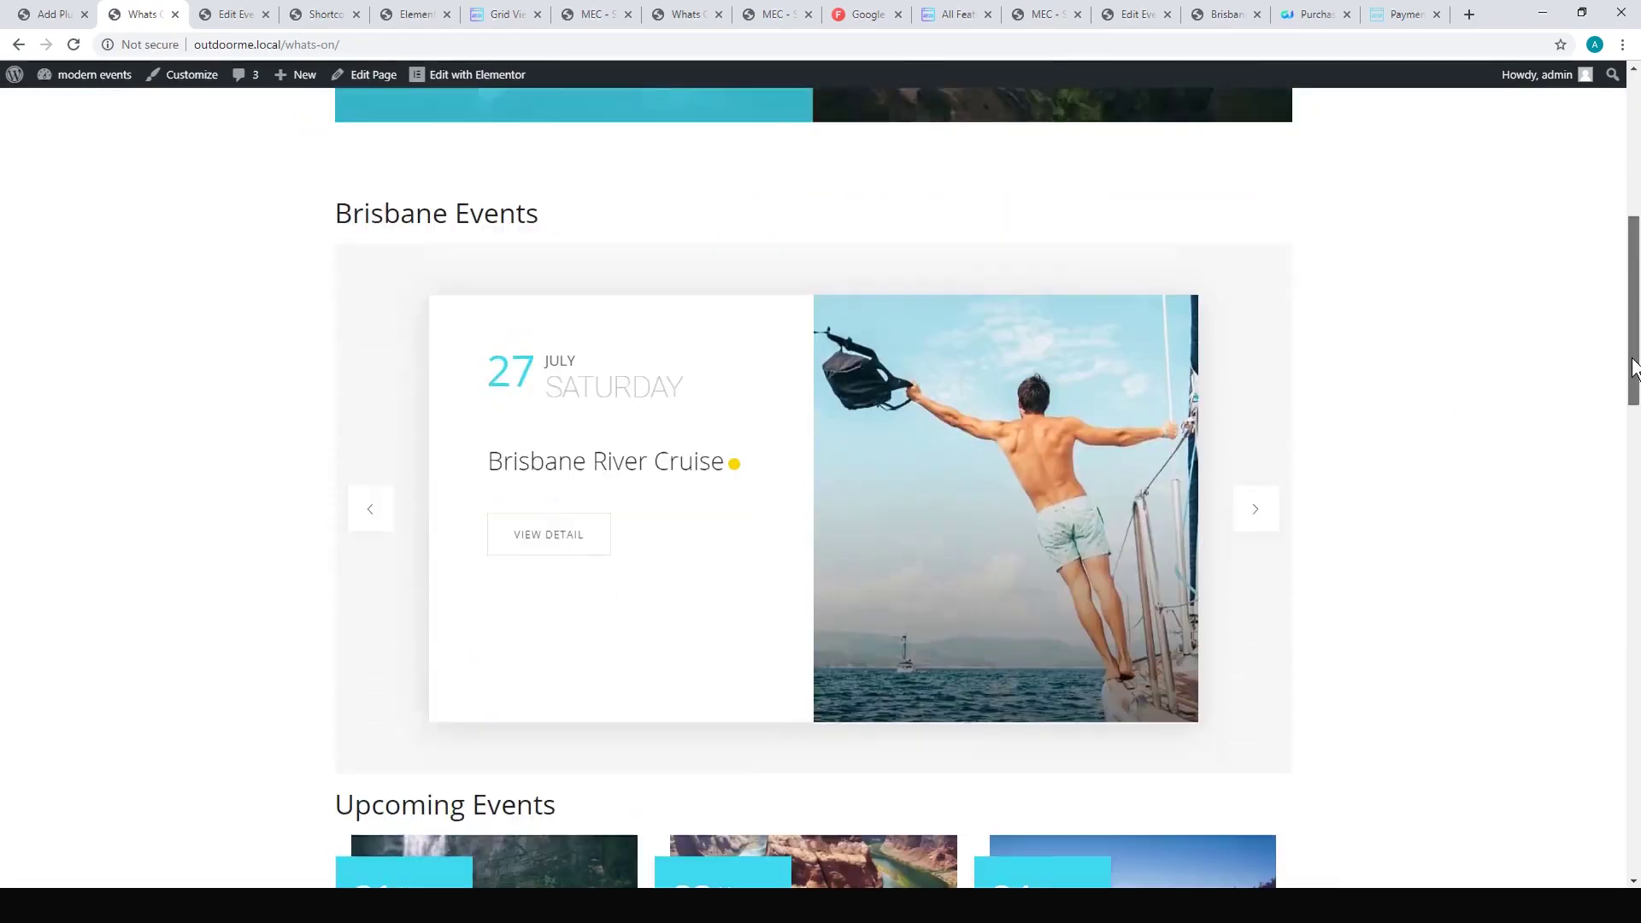
click(1255, 480)
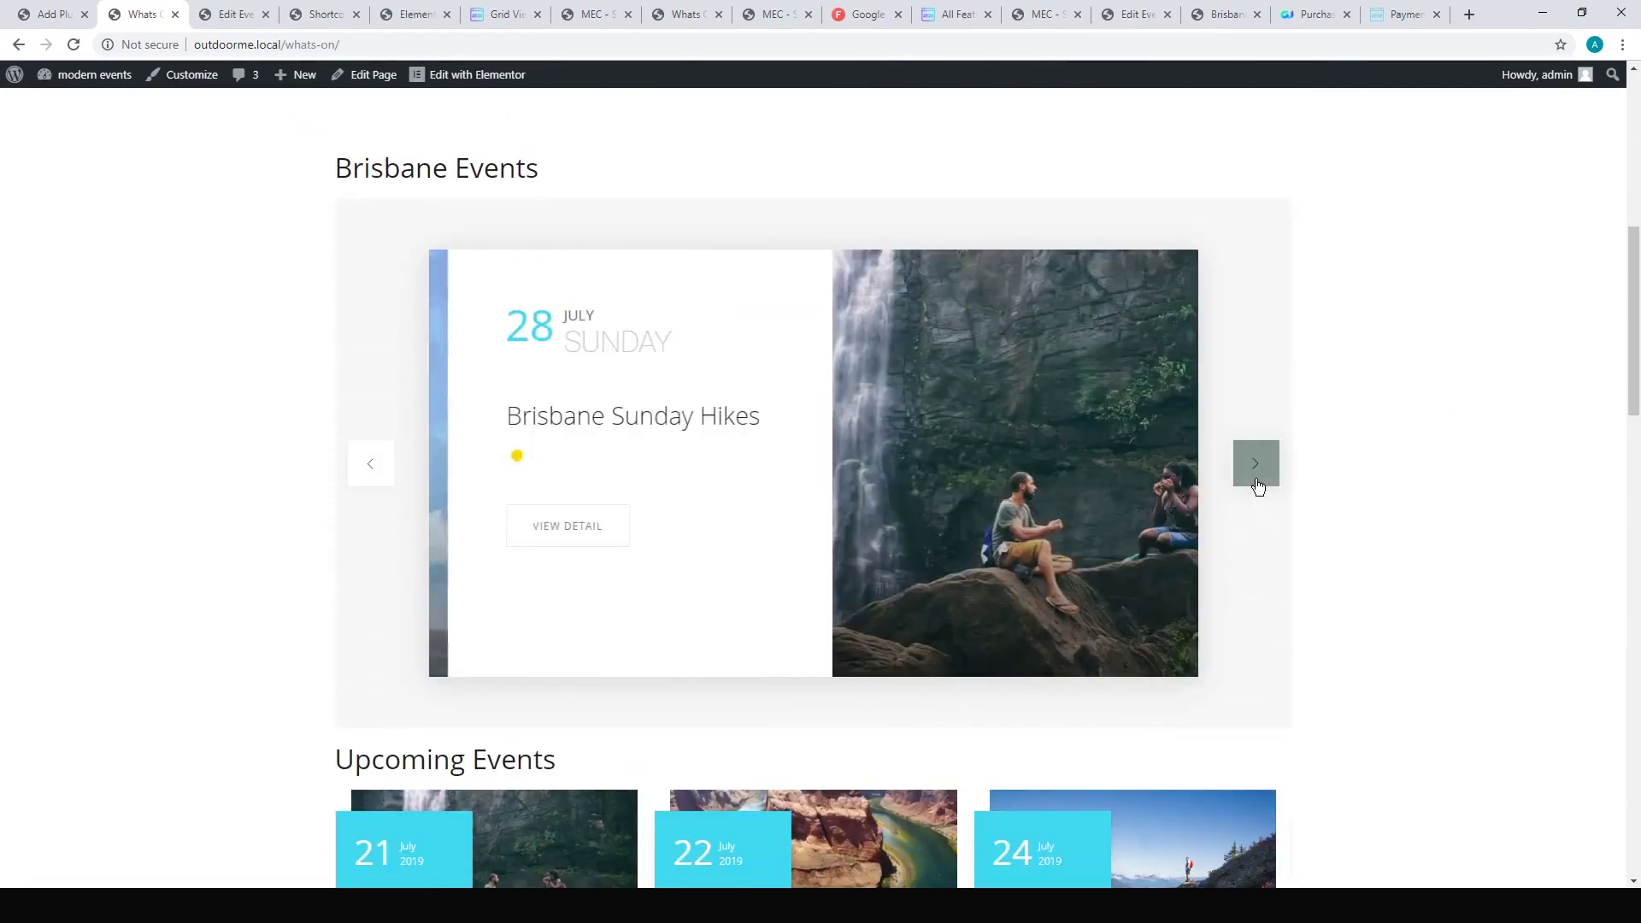
Move the Upcoming Events carousel forward two pages
drag(1629, 393, 1624, 476)
click(769, 734)
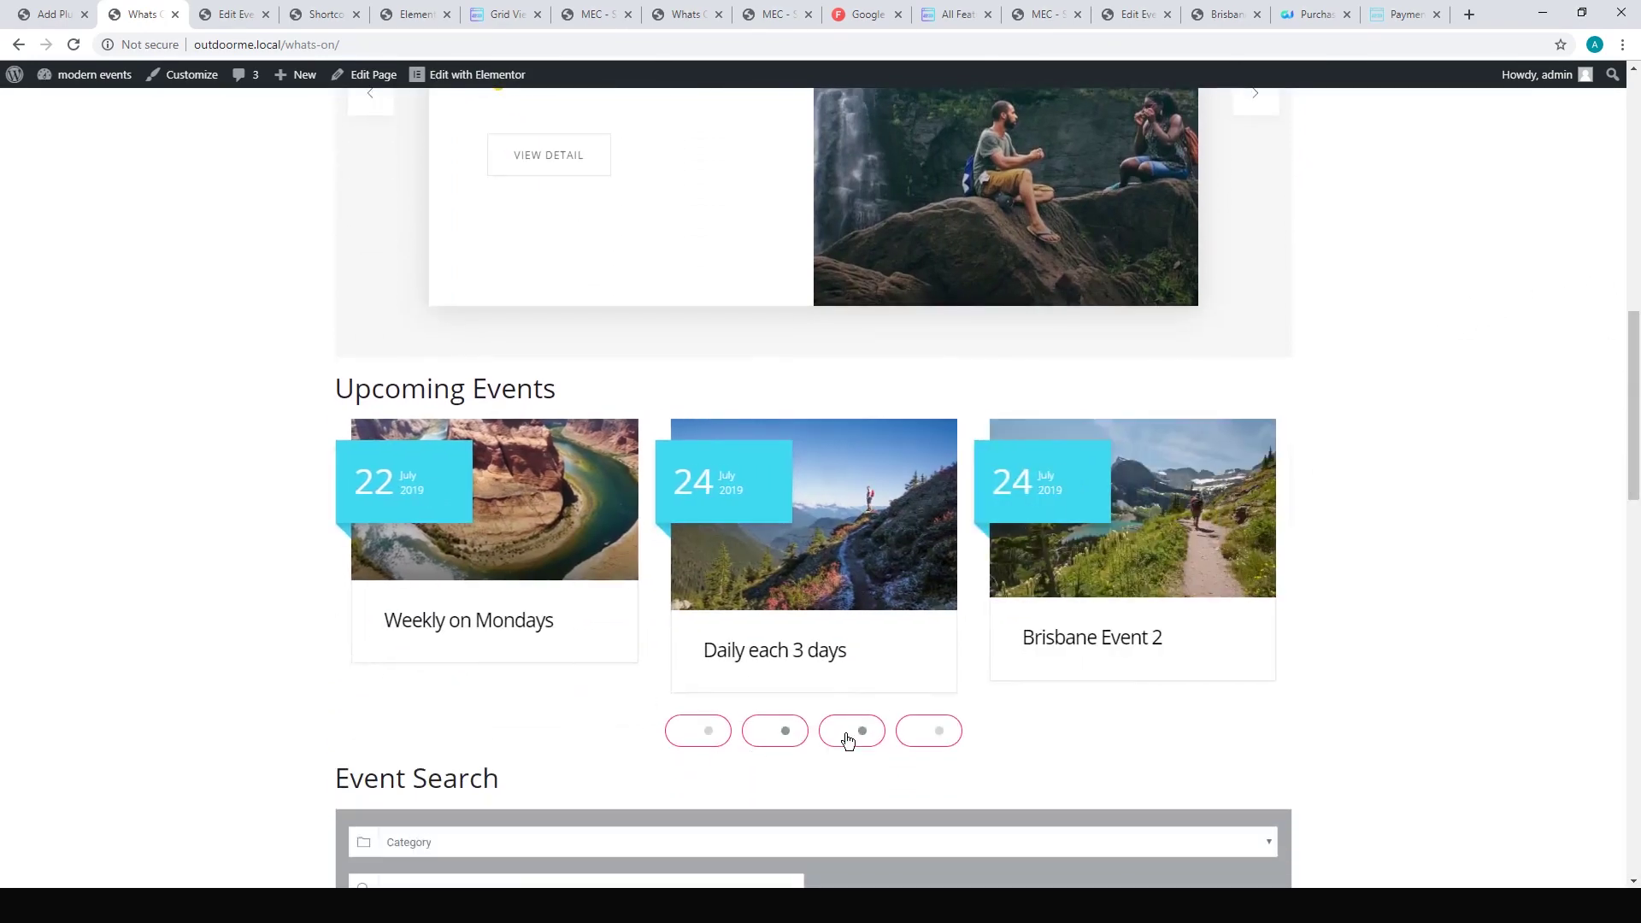
click(849, 734)
Scroll through the Event Search display, then open the Brisbane River Cruise event editor
drag(1628, 400, 1626, 487)
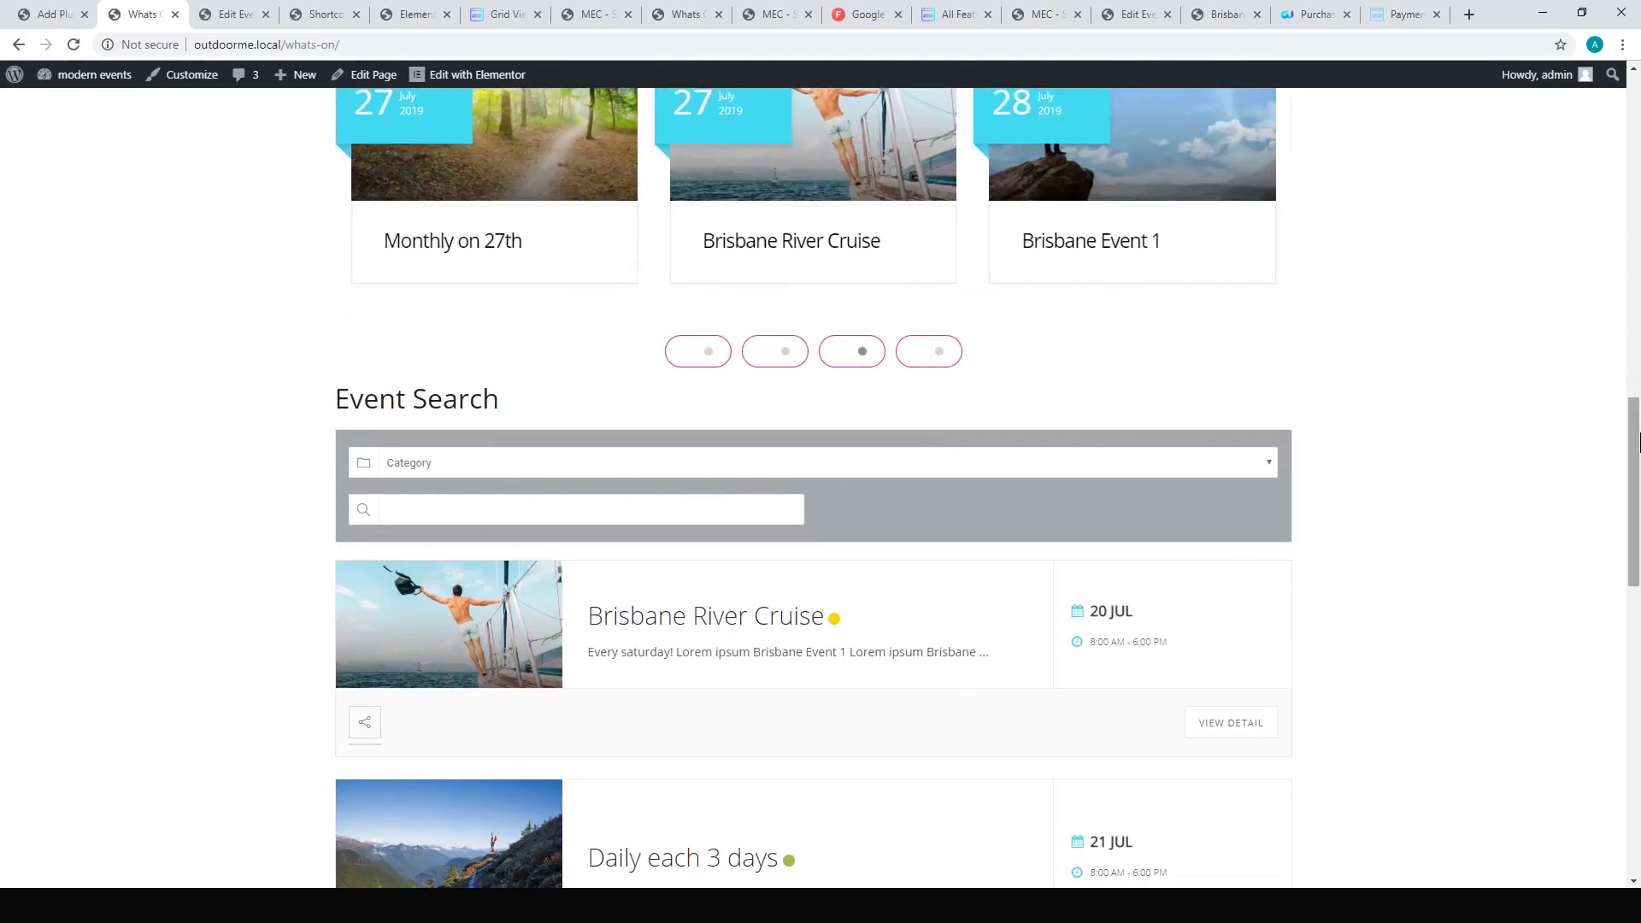
drag(1634, 442, 1637, 504)
scroll(806, 341, down, 3)
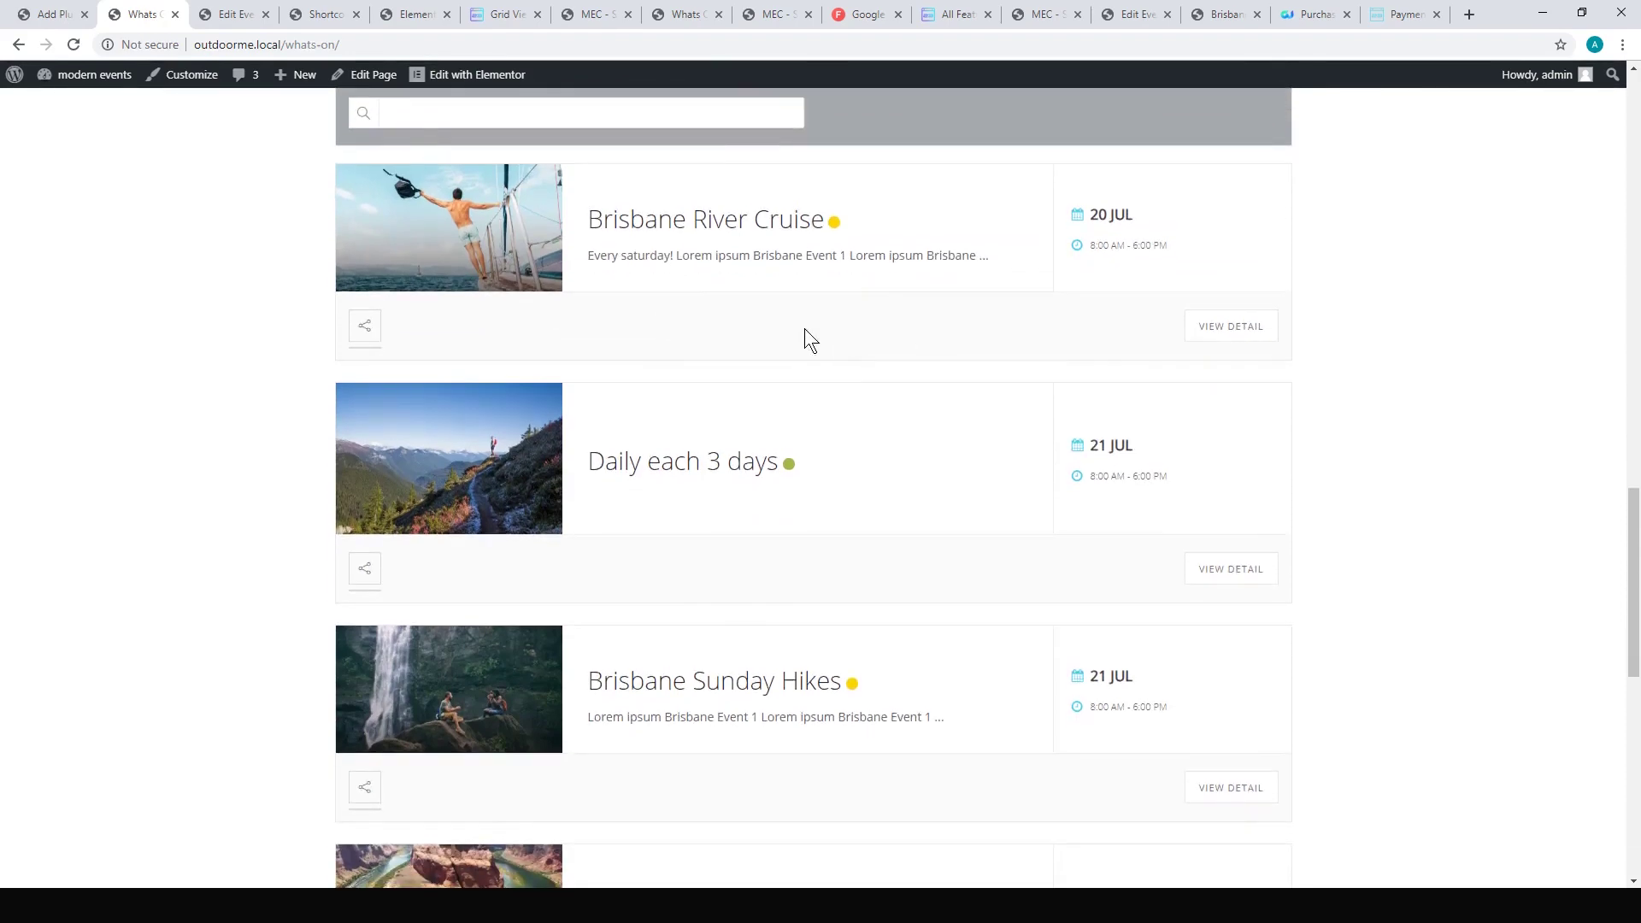
scroll(814, 360, up, 2)
scroll(991, 423, down, 3)
scroll(991, 428, down, 3)
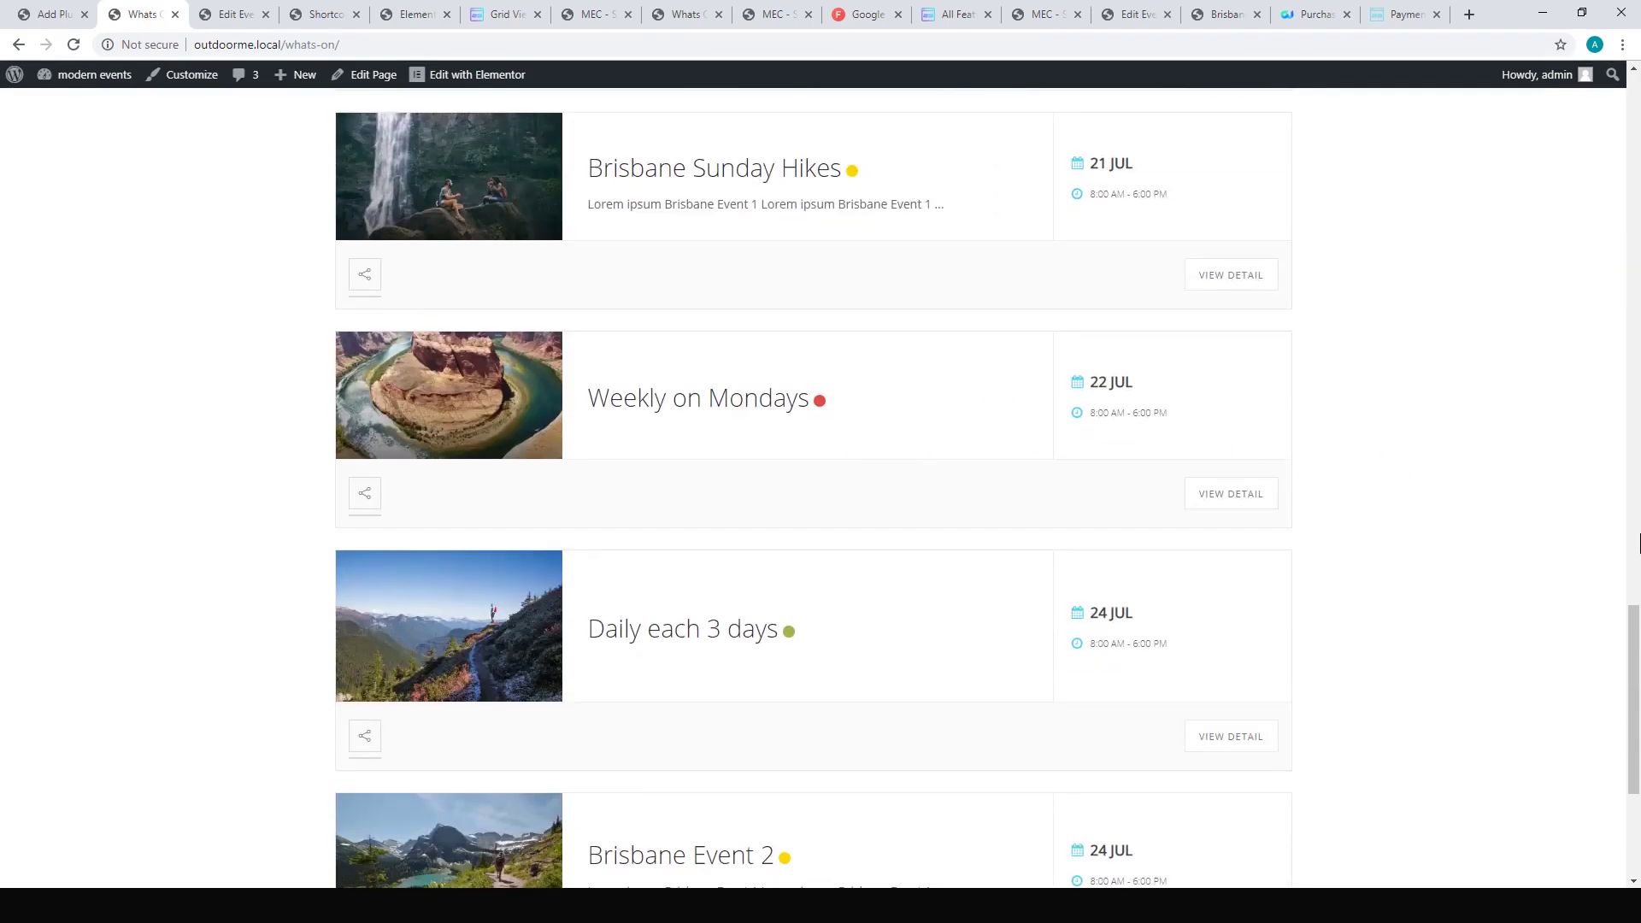
drag(1631, 642, 1631, 432)
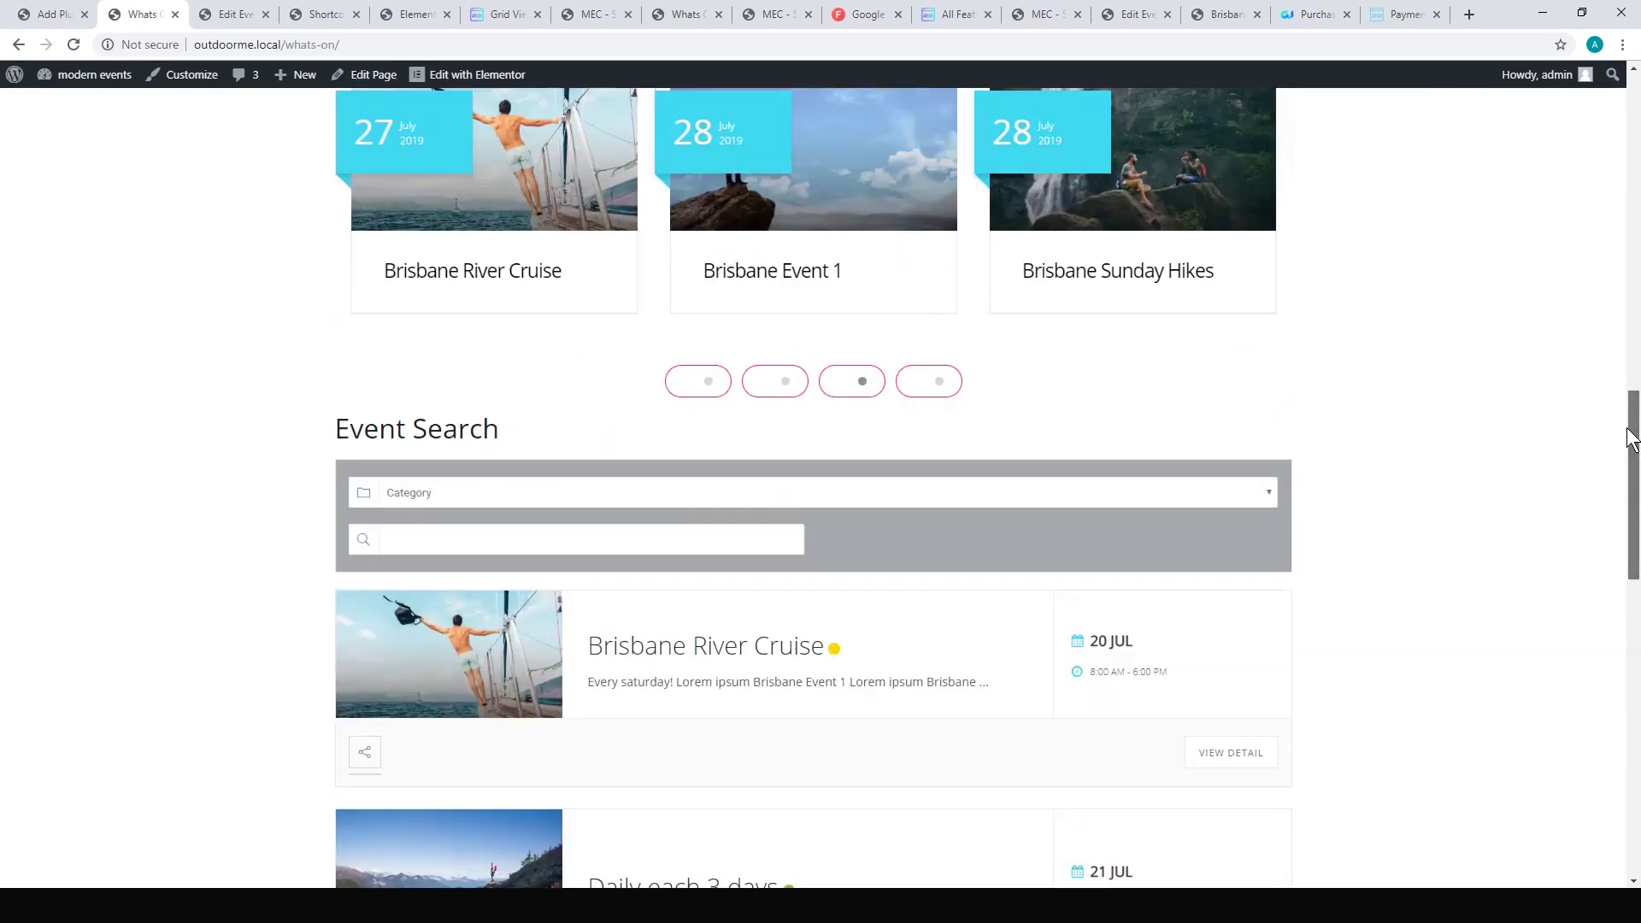
click(233, 15)
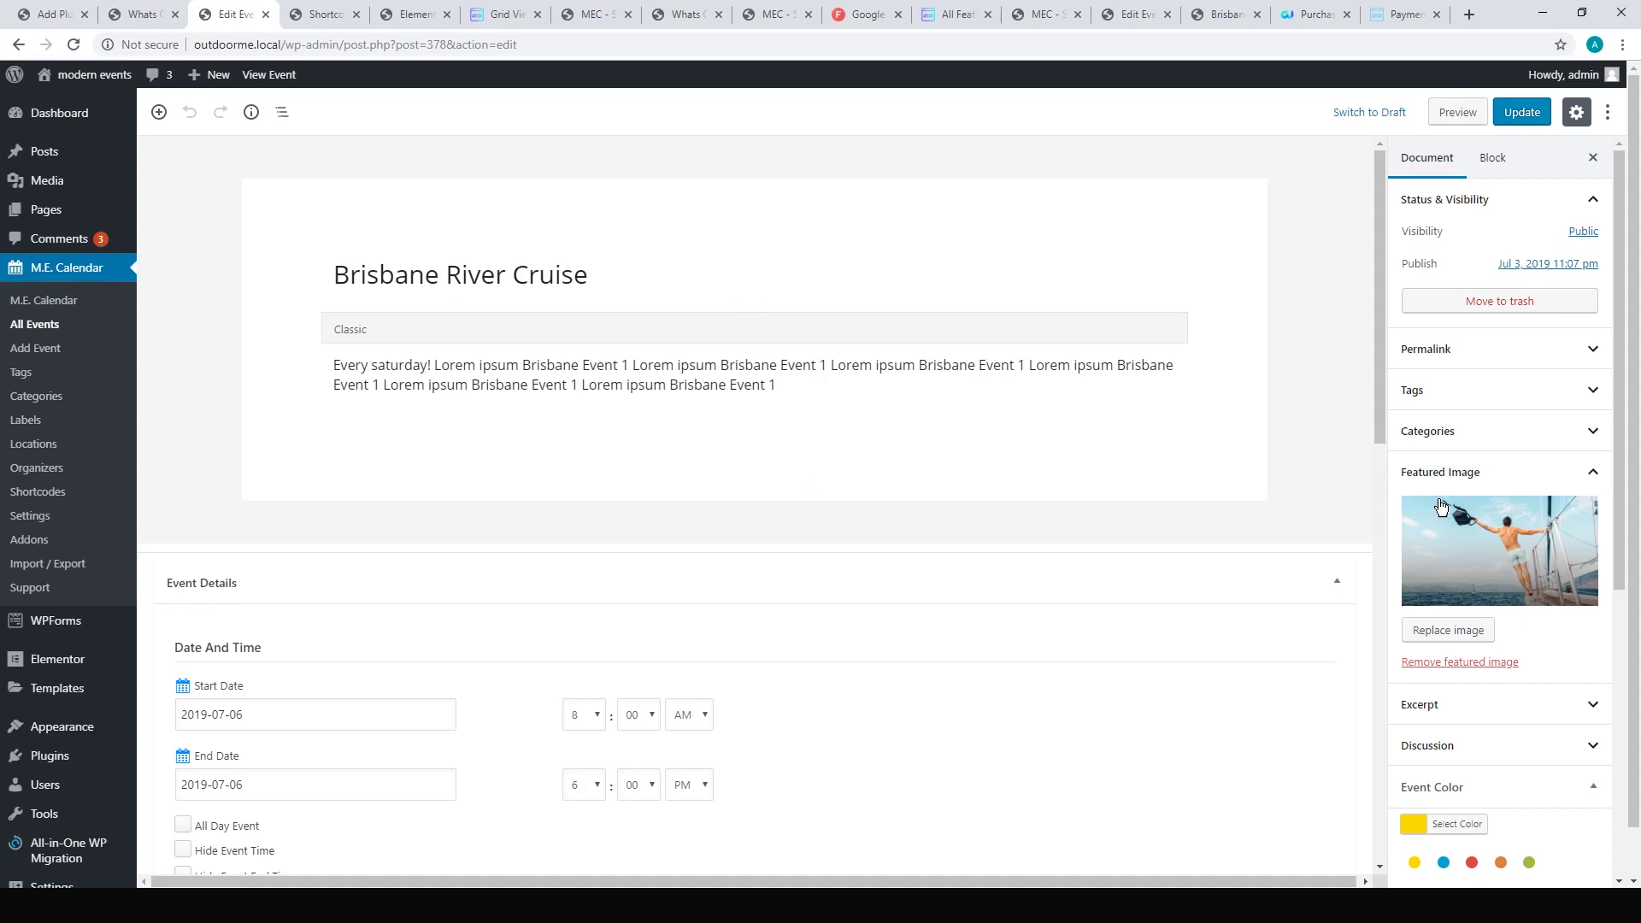
drag(1381, 349, 1391, 518)
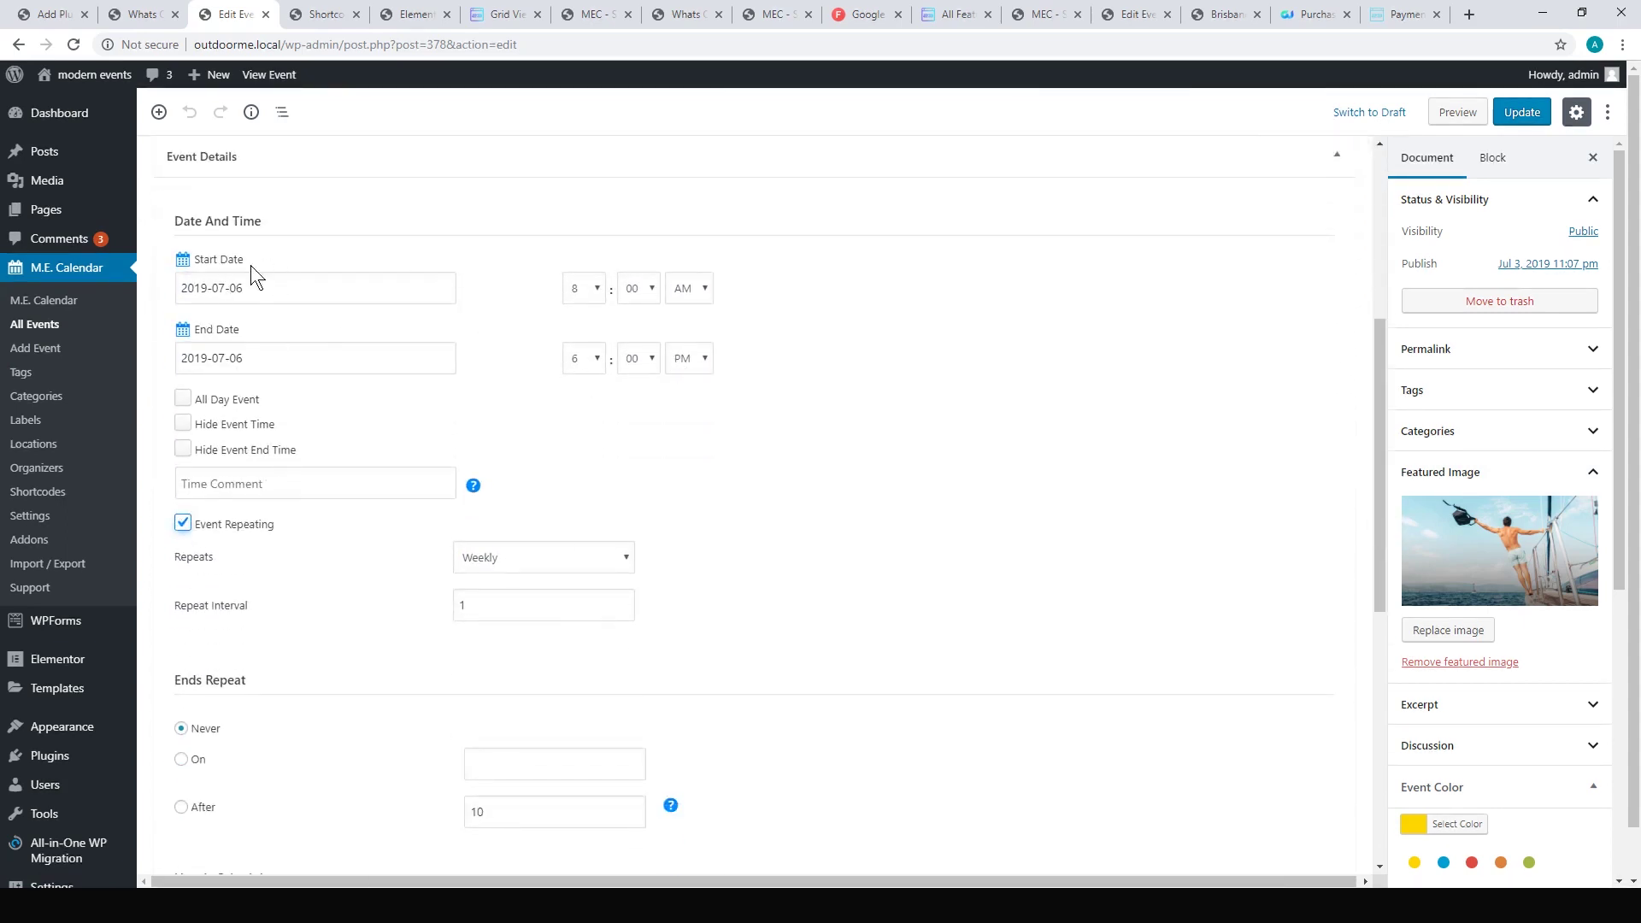
scroll(470, 421, down, 1)
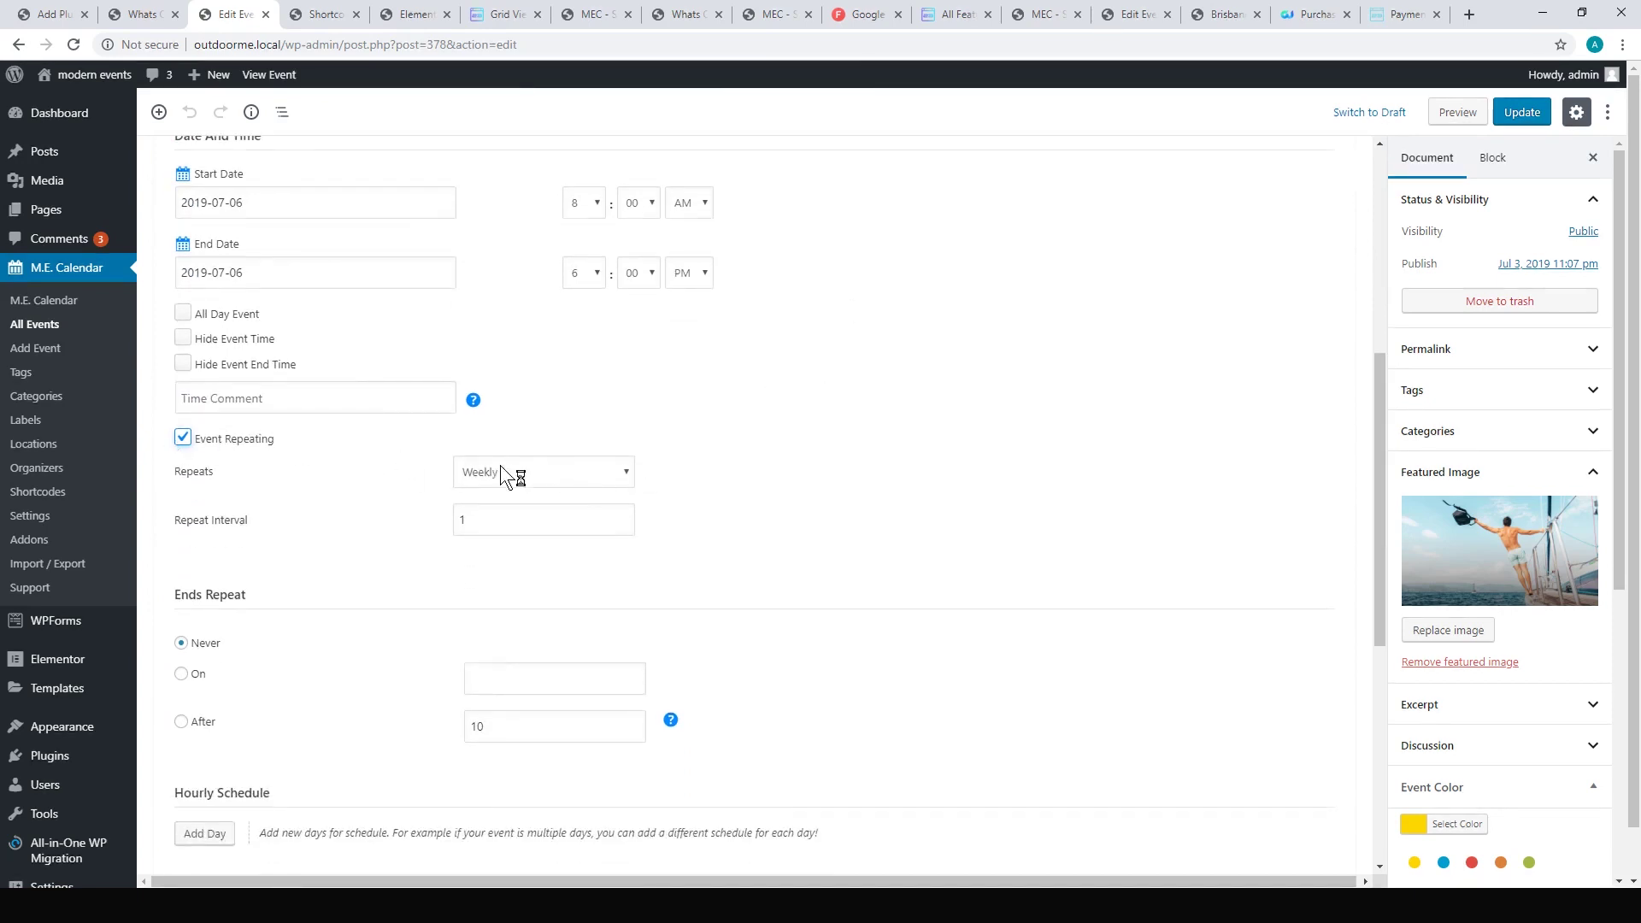
click(567, 472)
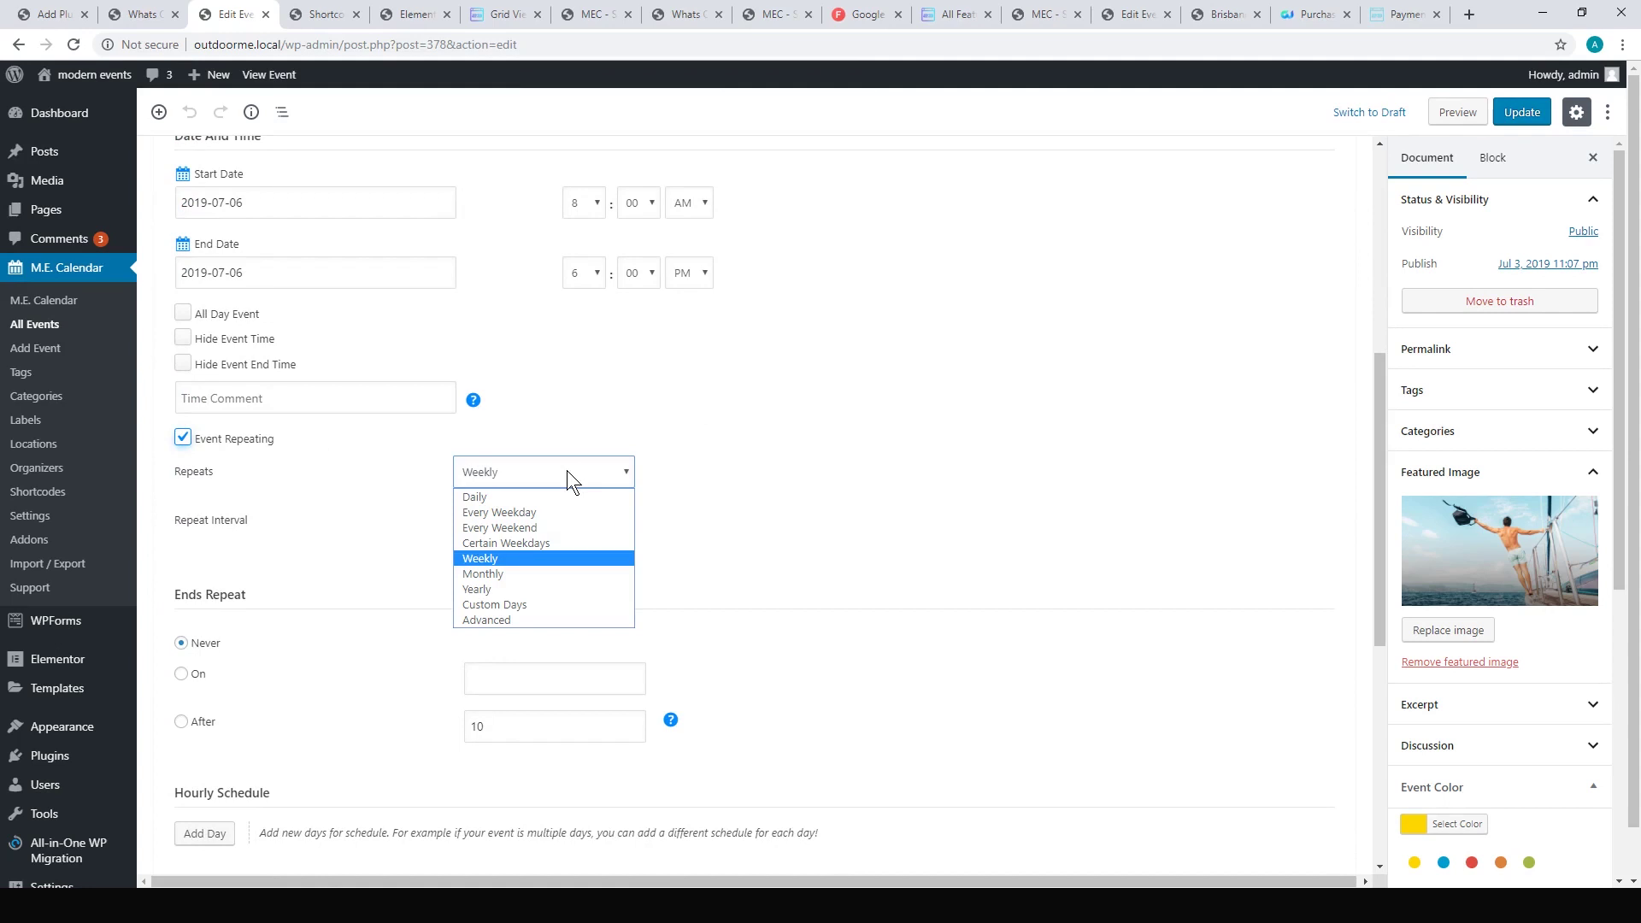
click(983, 429)
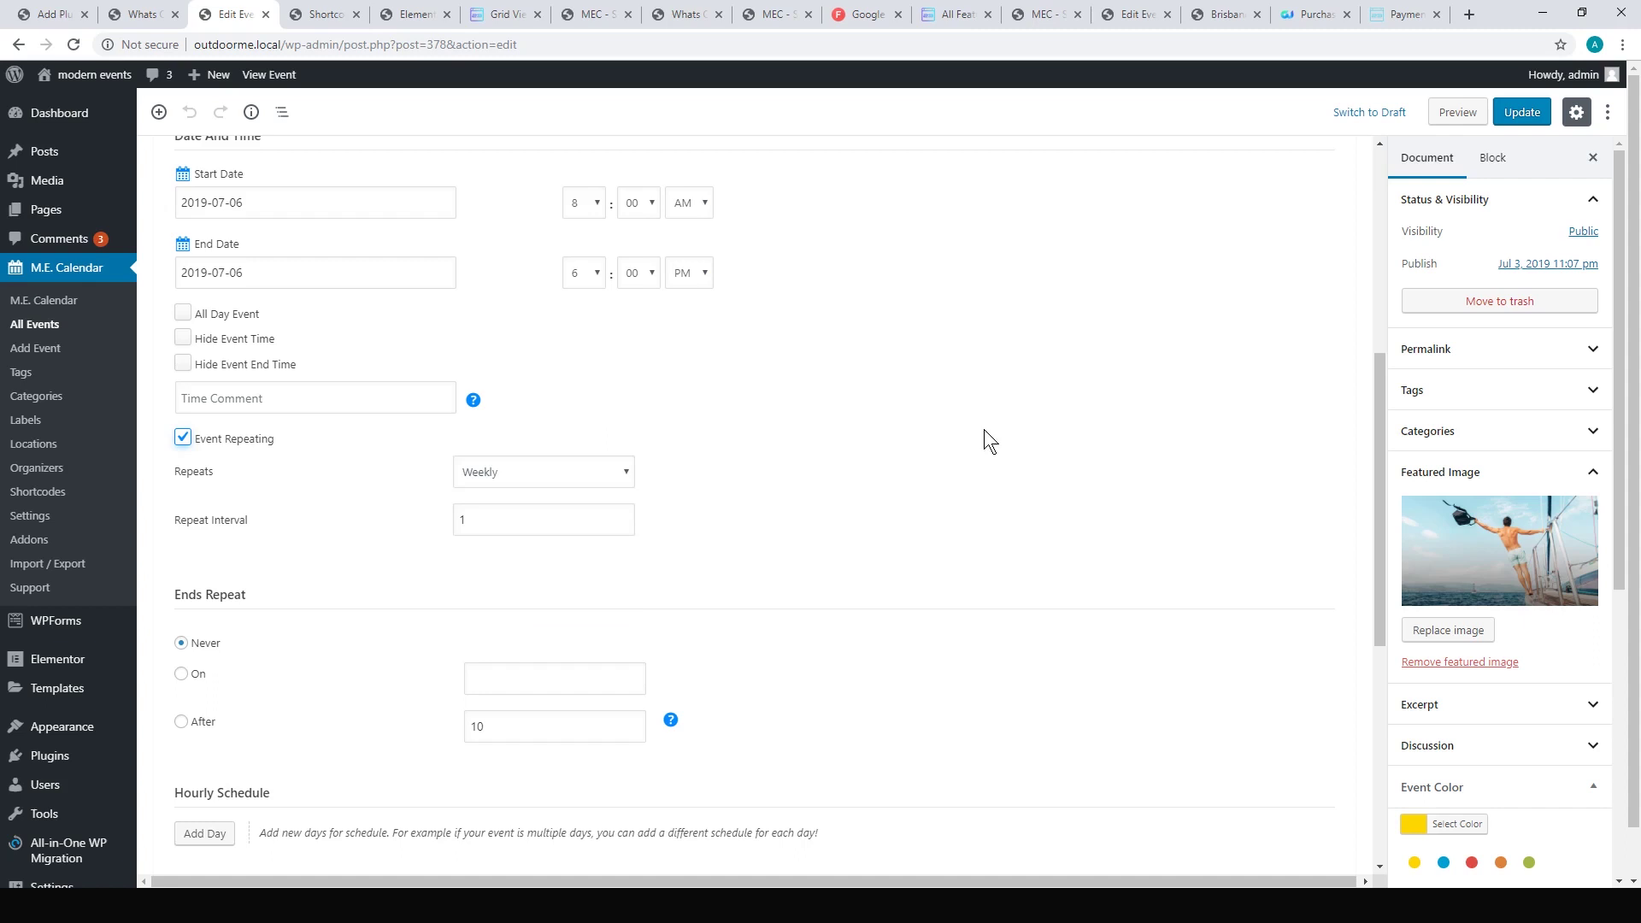
scroll(309, 445, down, 2)
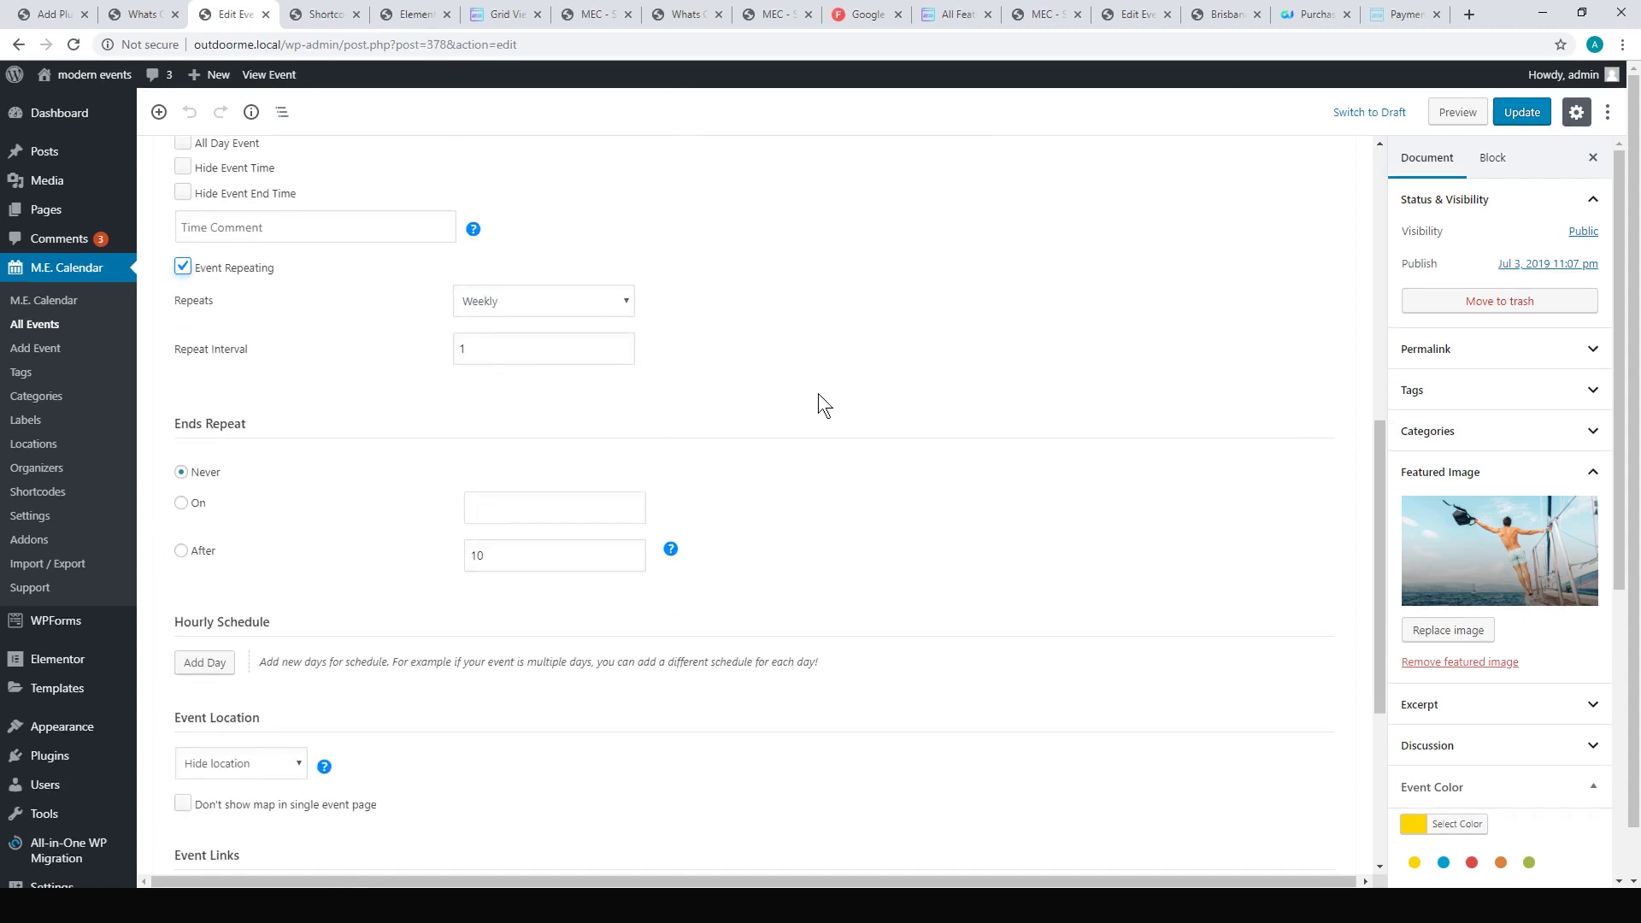
scroll(981, 395, down, 4)
mouse_move(324, 425)
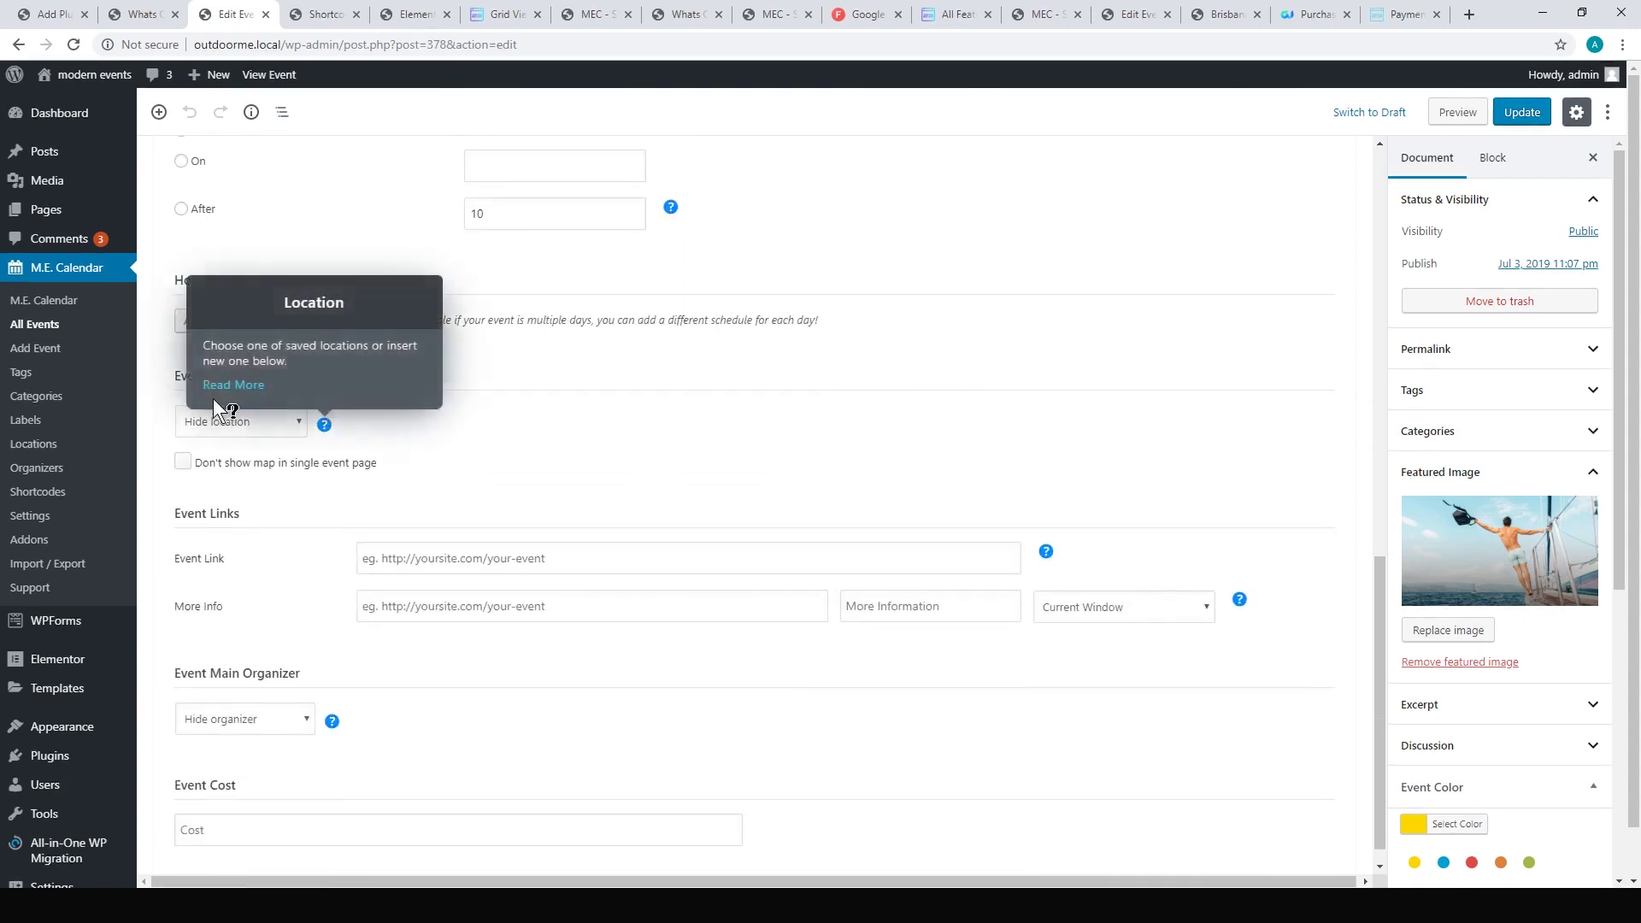
scroll(879, 366, down, 1)
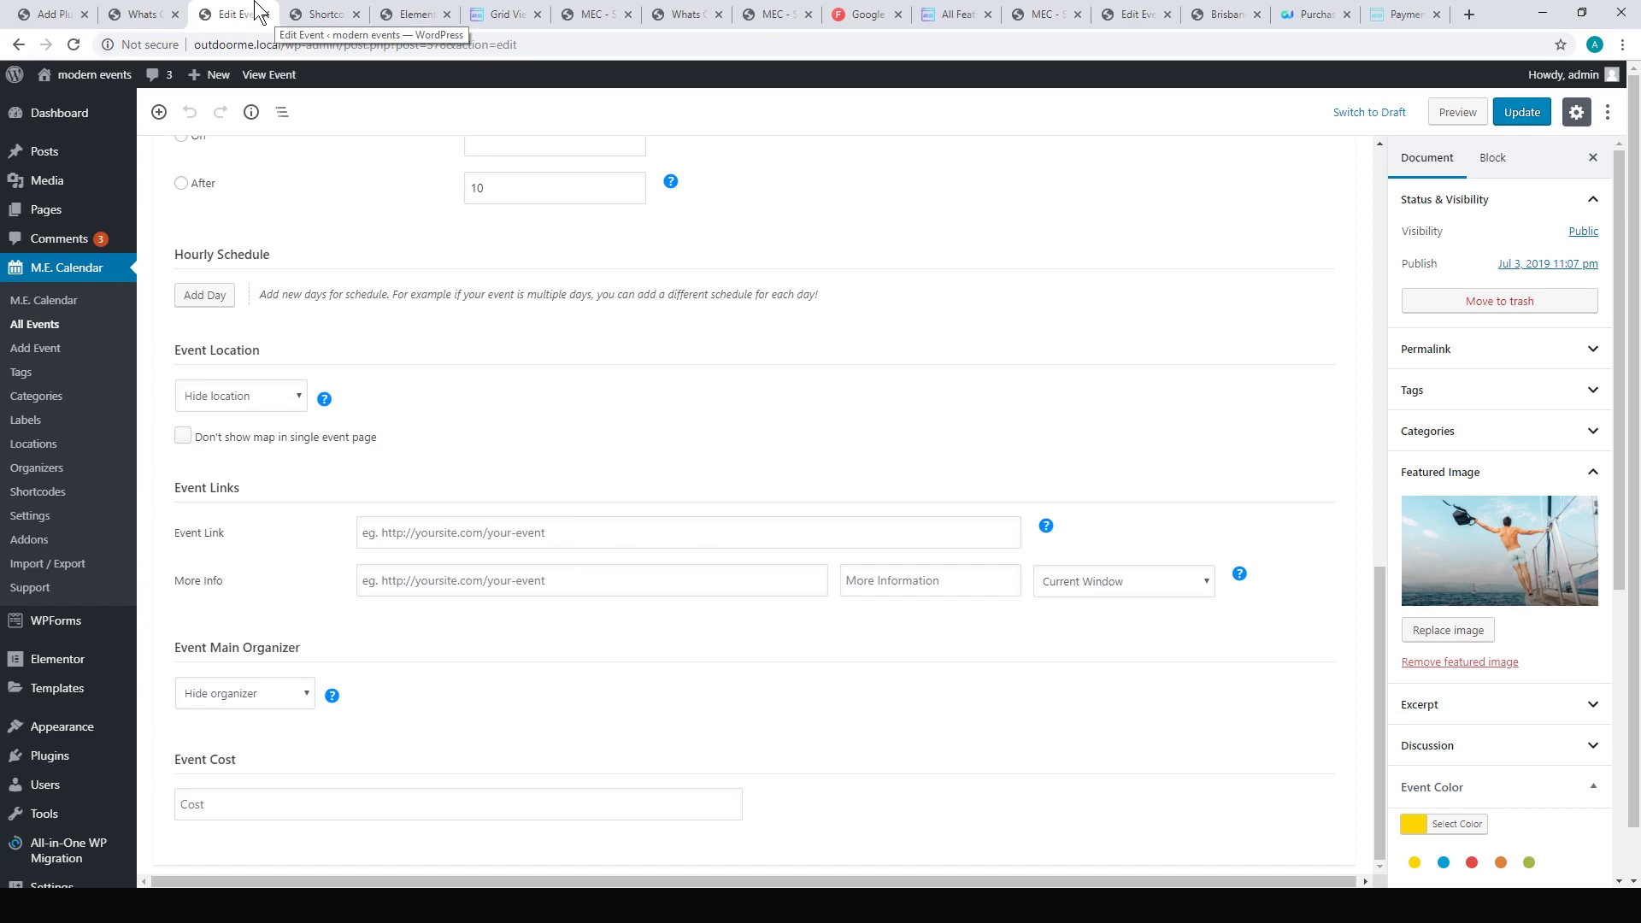
scroll(1074, 312, up, 10)
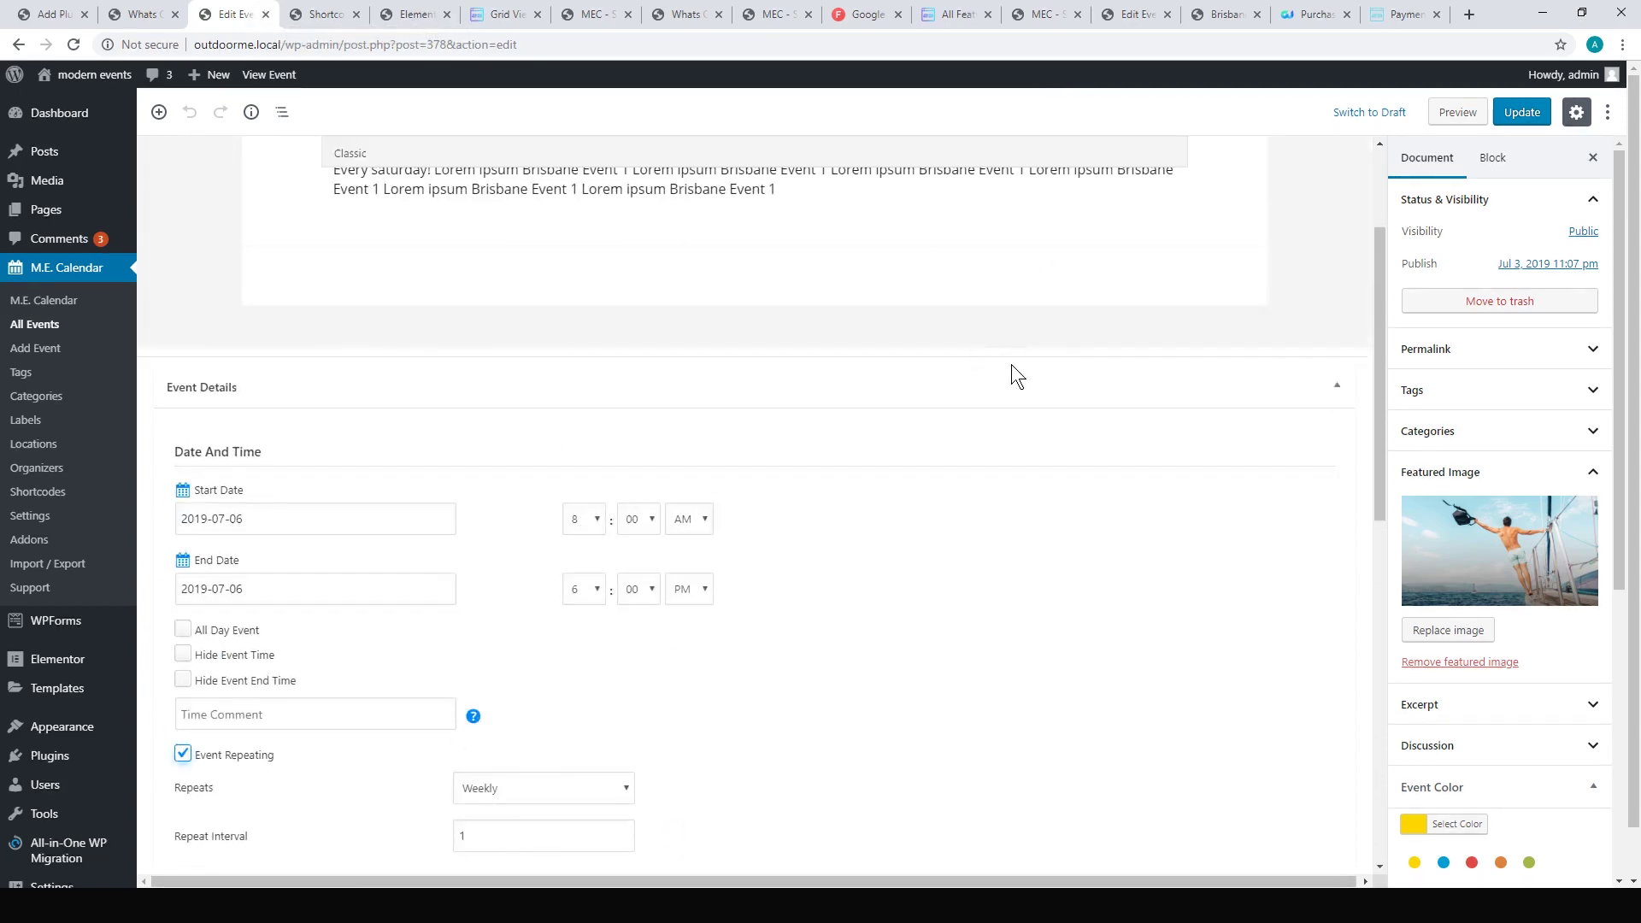
scroll(1012, 364, up, 3)
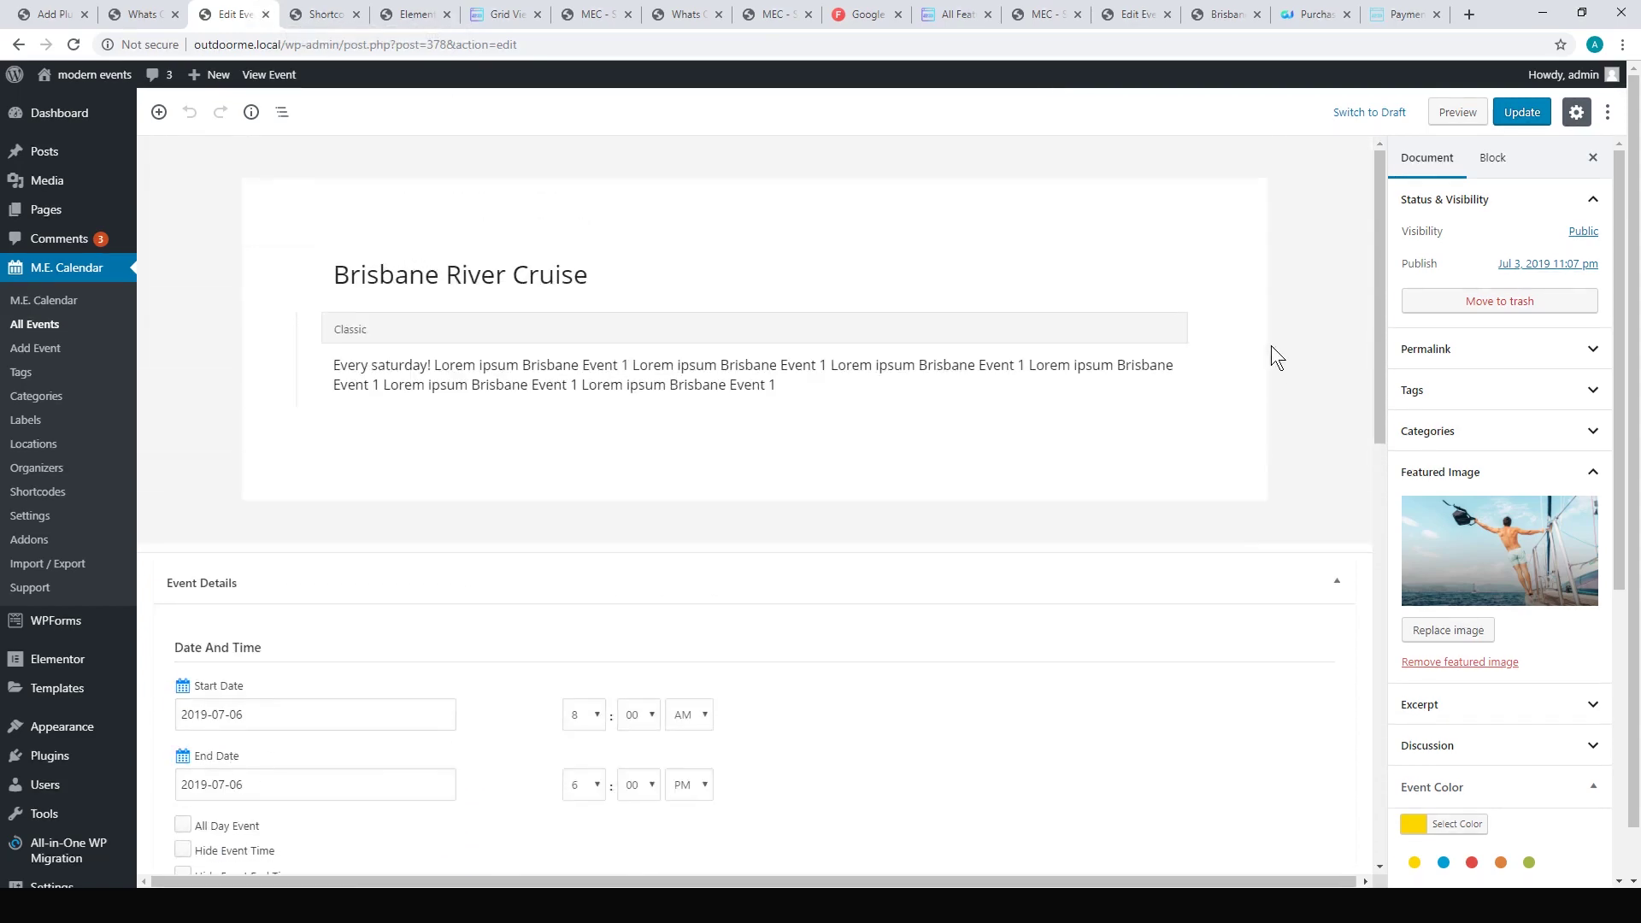
Show the 12 saved M.E. Calendar shortcodes, including Cover View and Full Calendar
click(318, 10)
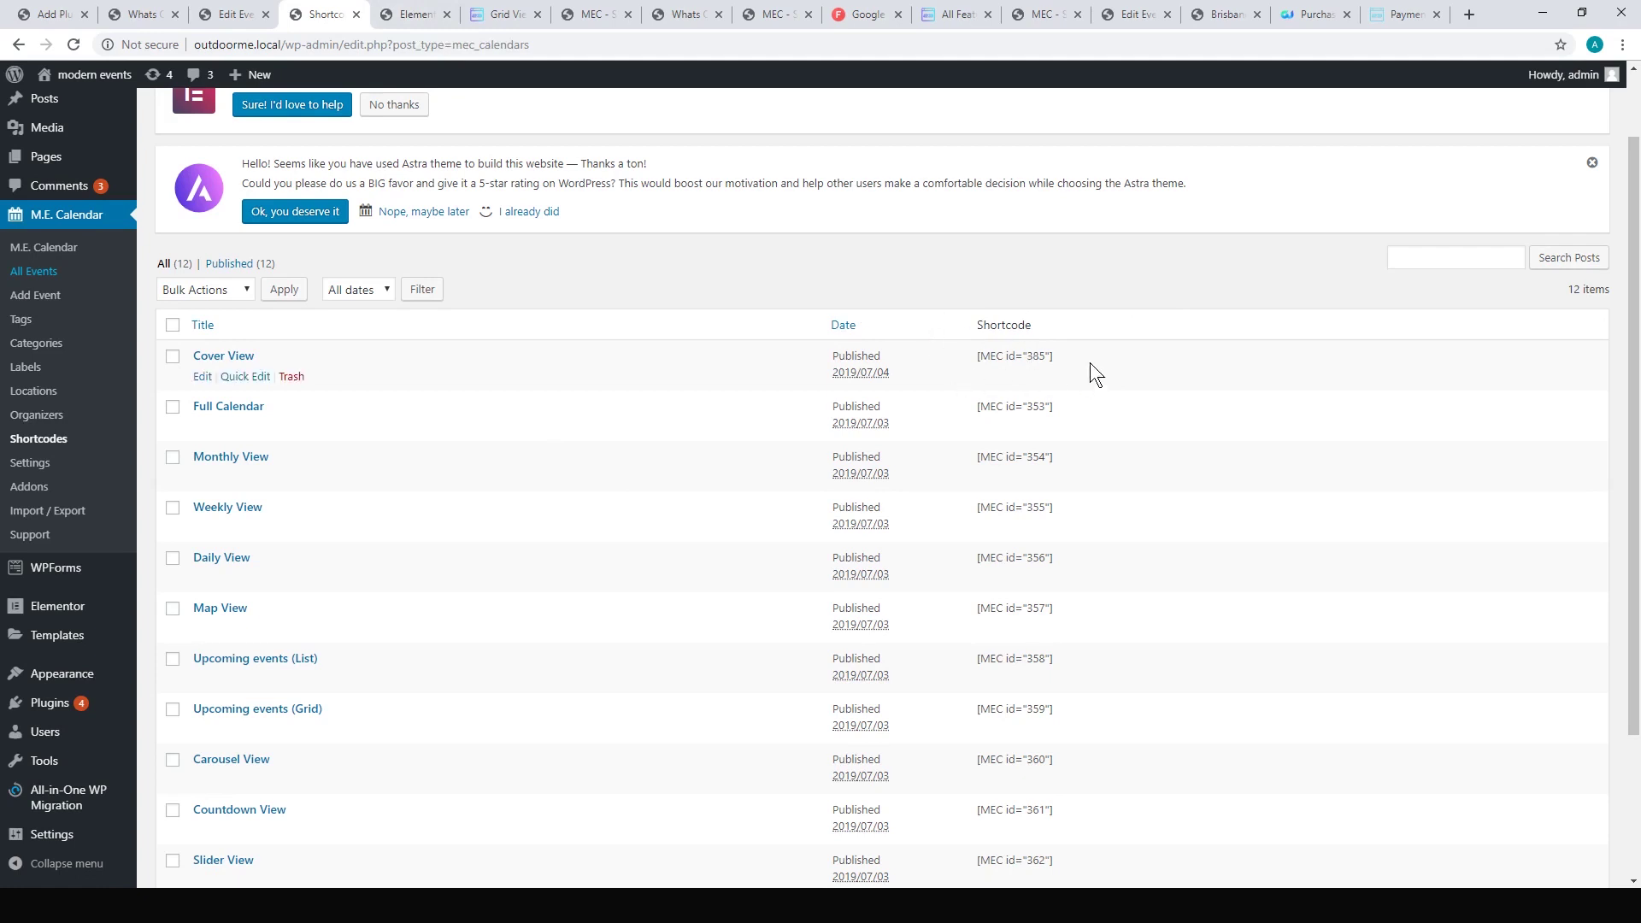
Back in the Whats On page's Elementor editor, drag the MEC calendar widget onto the layout
click(408, 12)
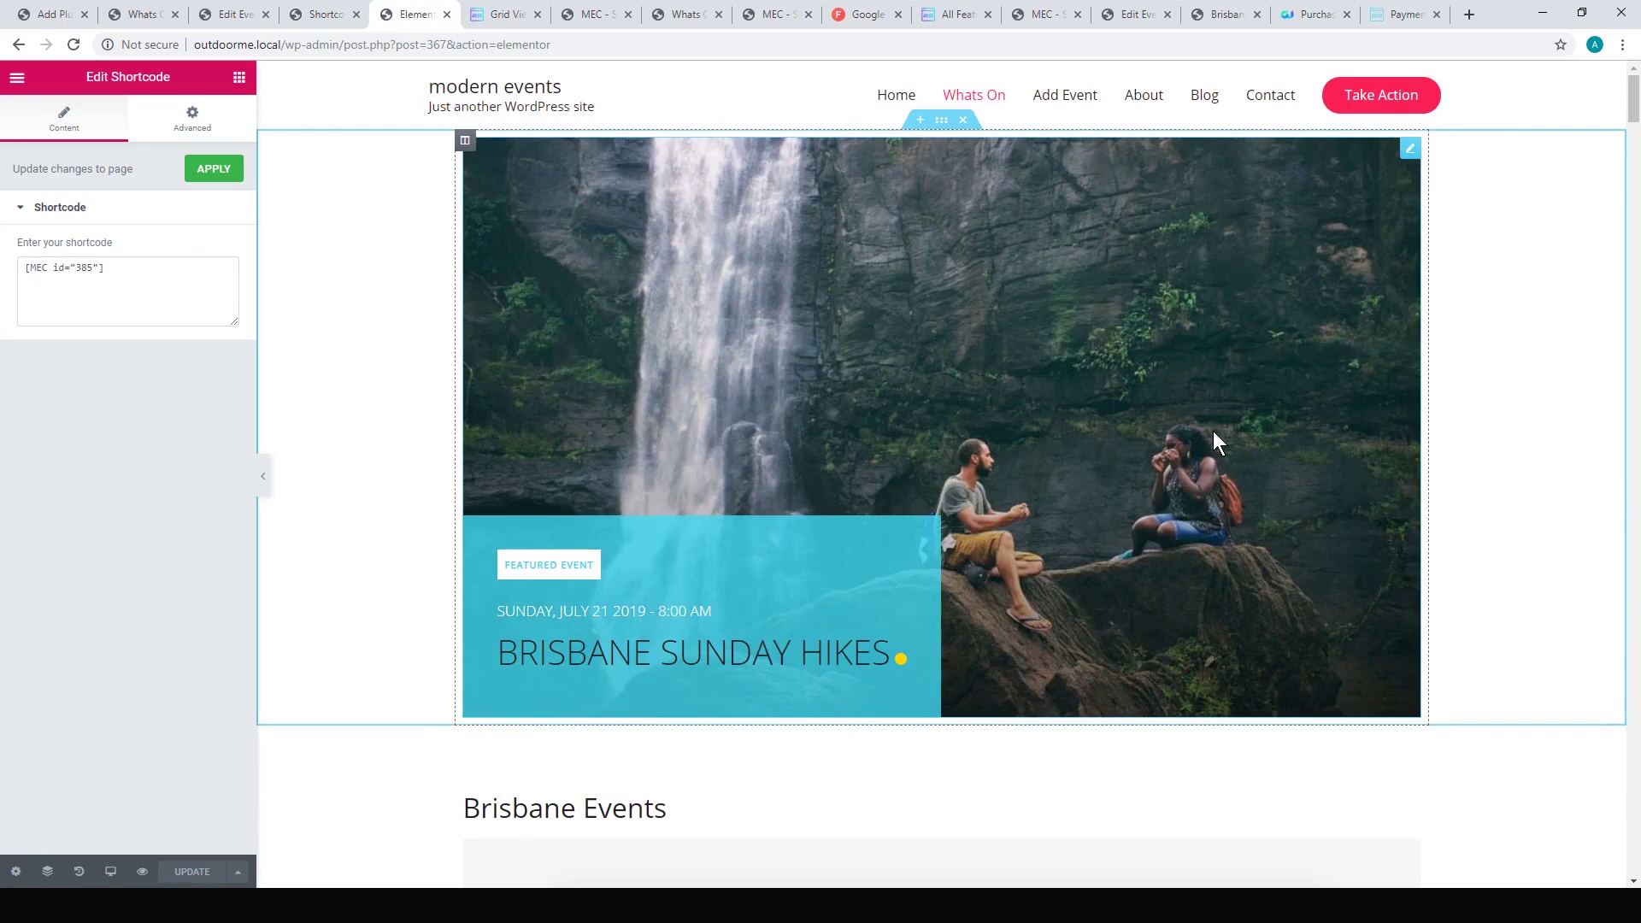
click(240, 79)
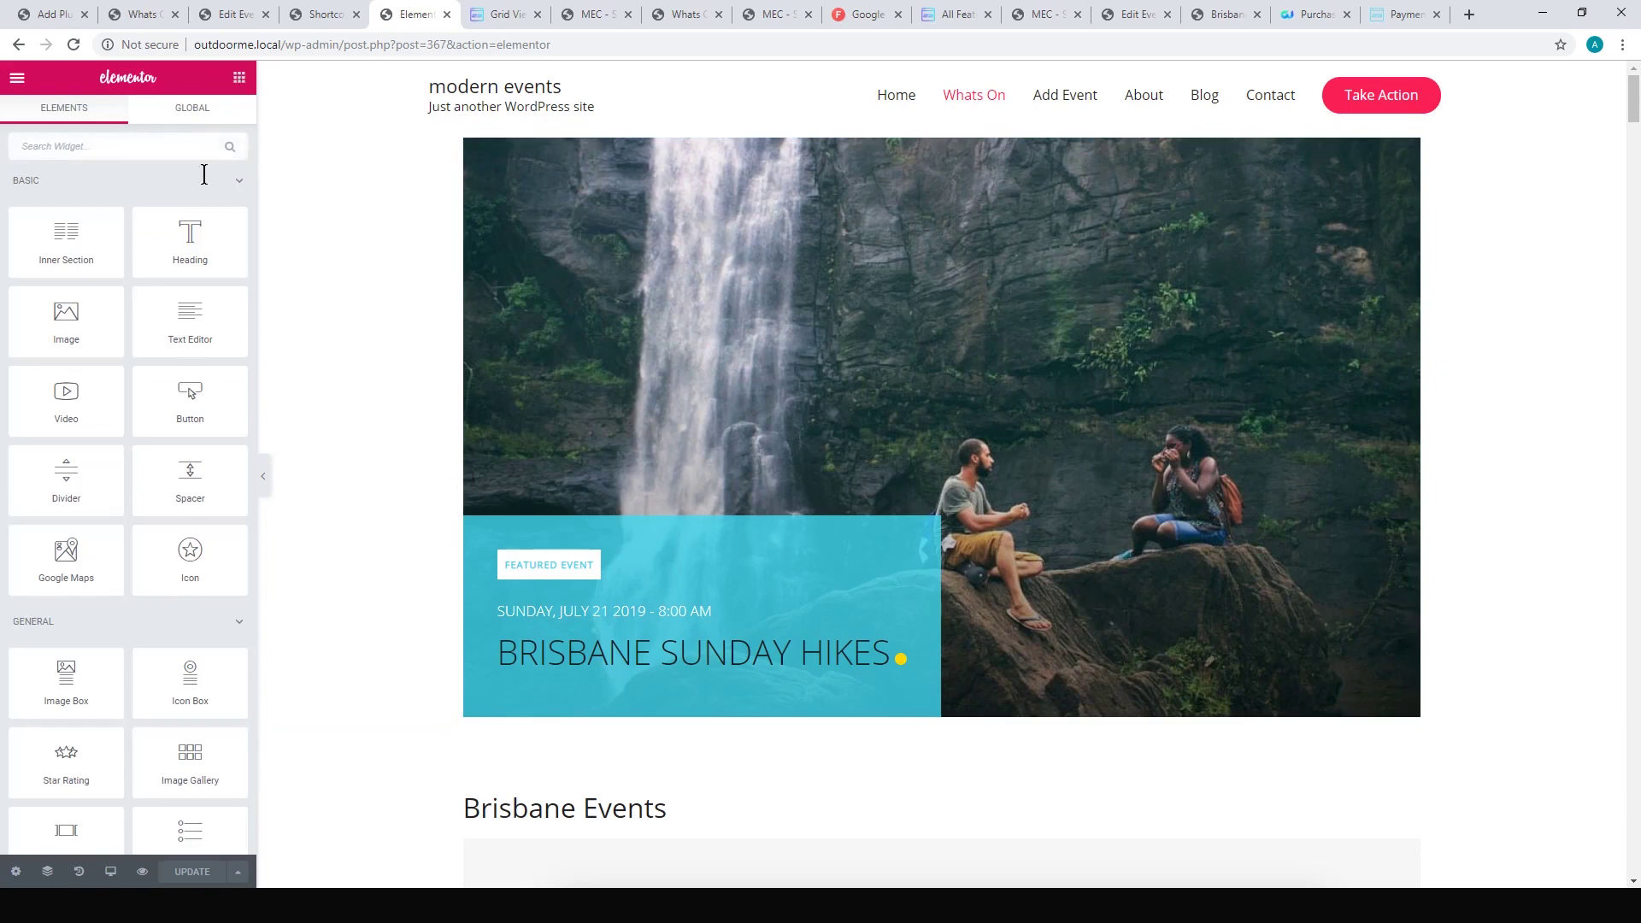
scroll(142, 355, down, 3)
scroll(142, 355, down, 7)
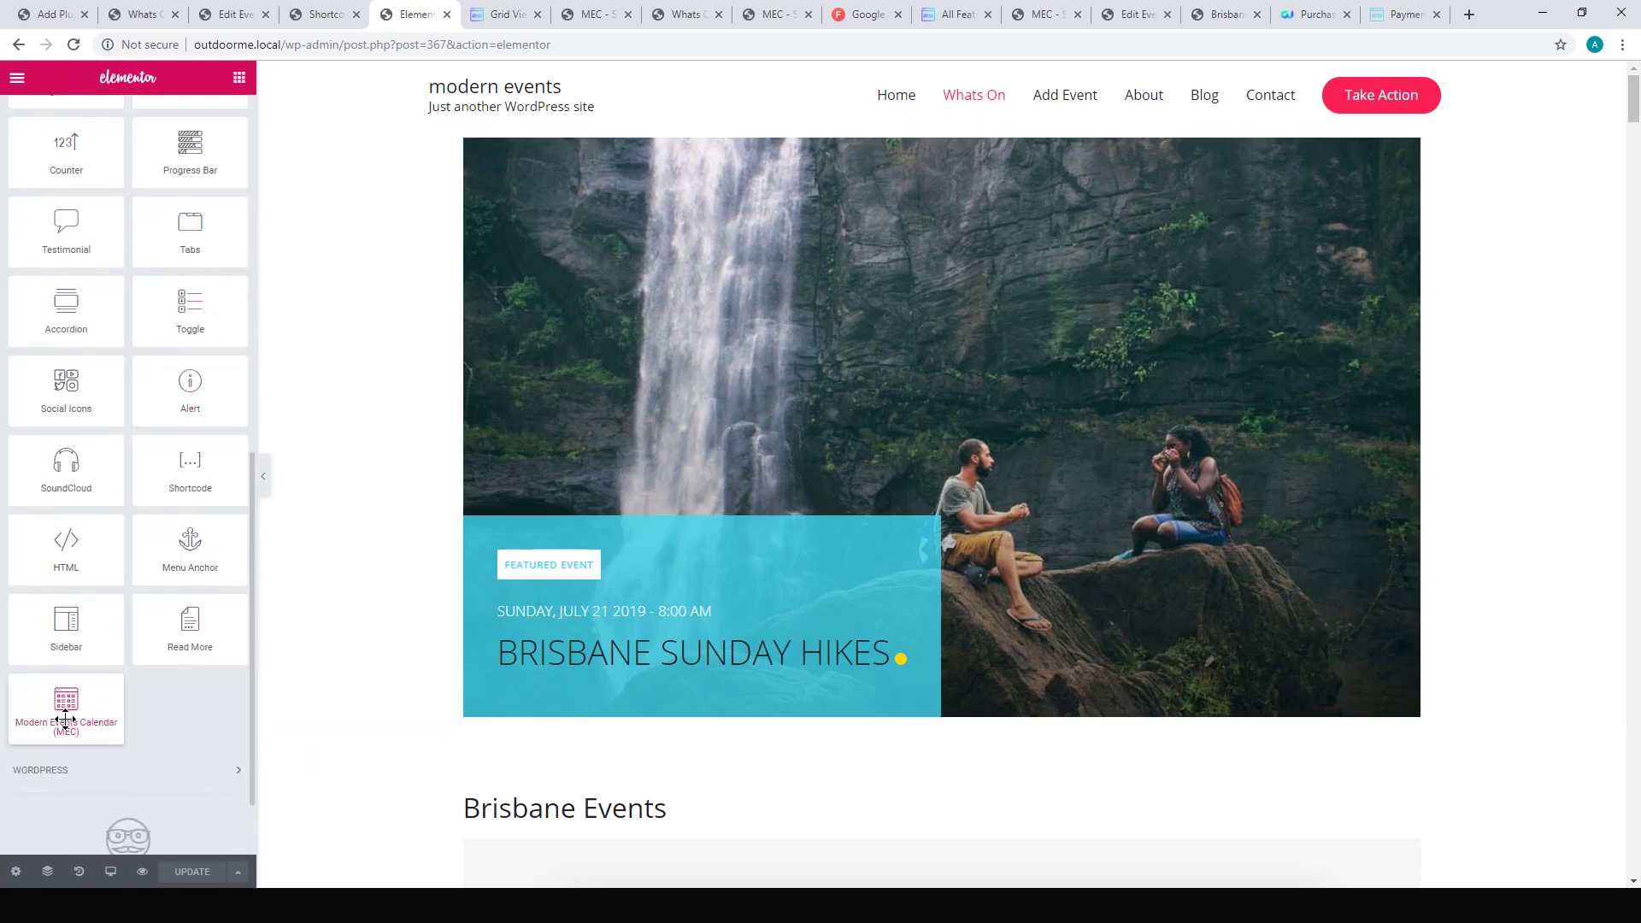
scroll(846, 594, down, 2)
drag(66, 705, 894, 572)
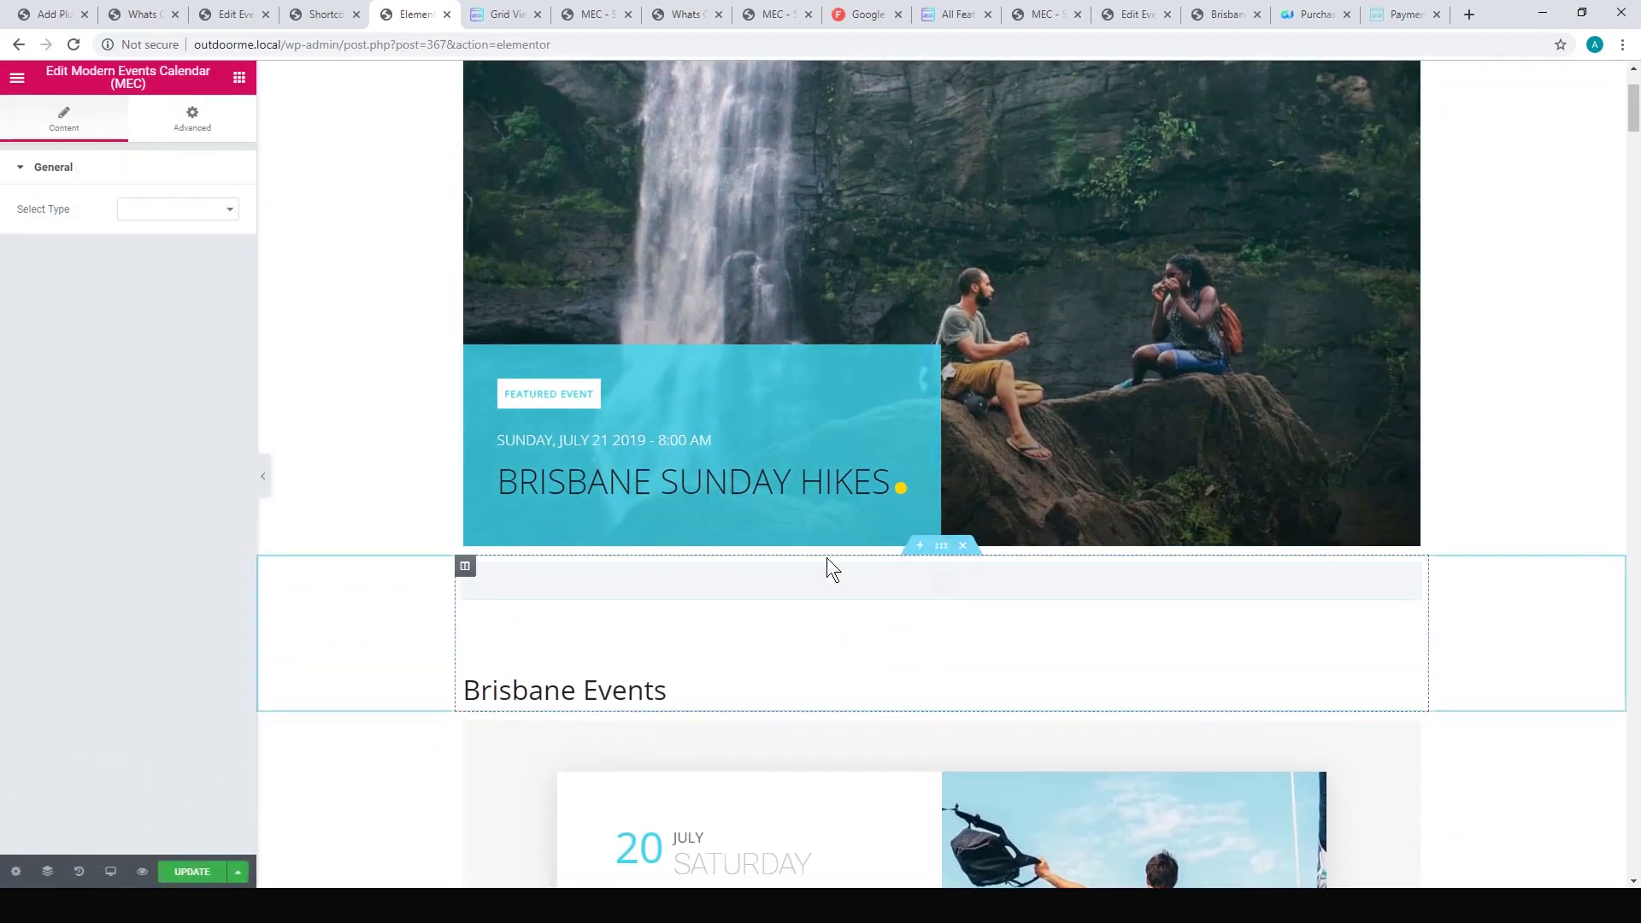
Set the MEC widget's type to Carousel View, then switch to the Grid View Classic Style demo
click(133, 214)
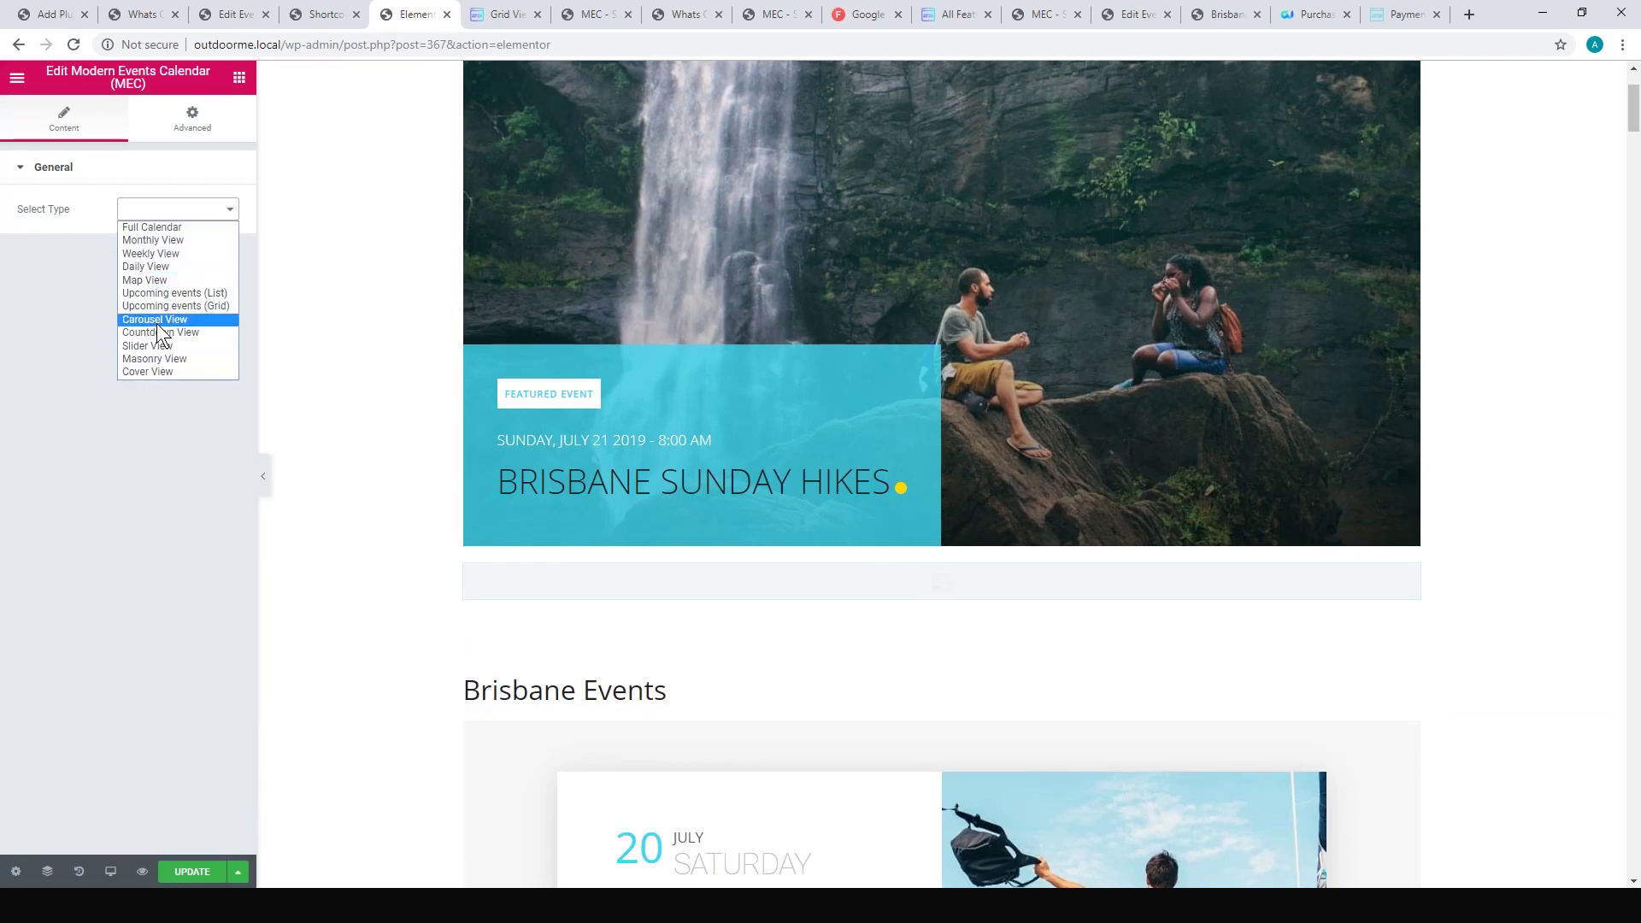
click(159, 323)
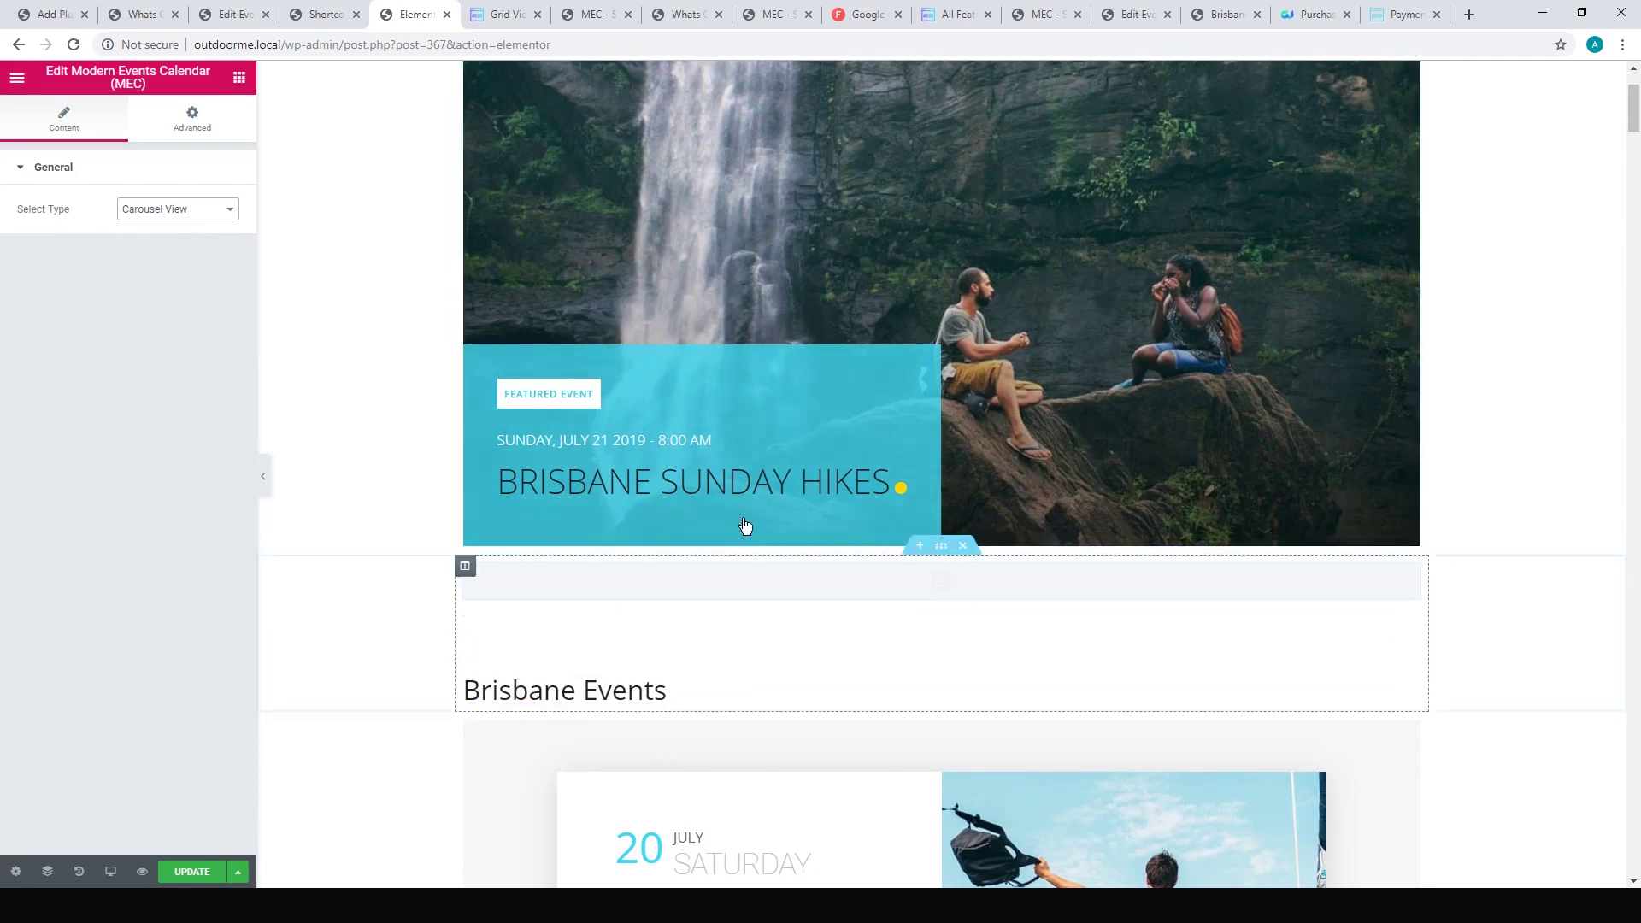
click(500, 14)
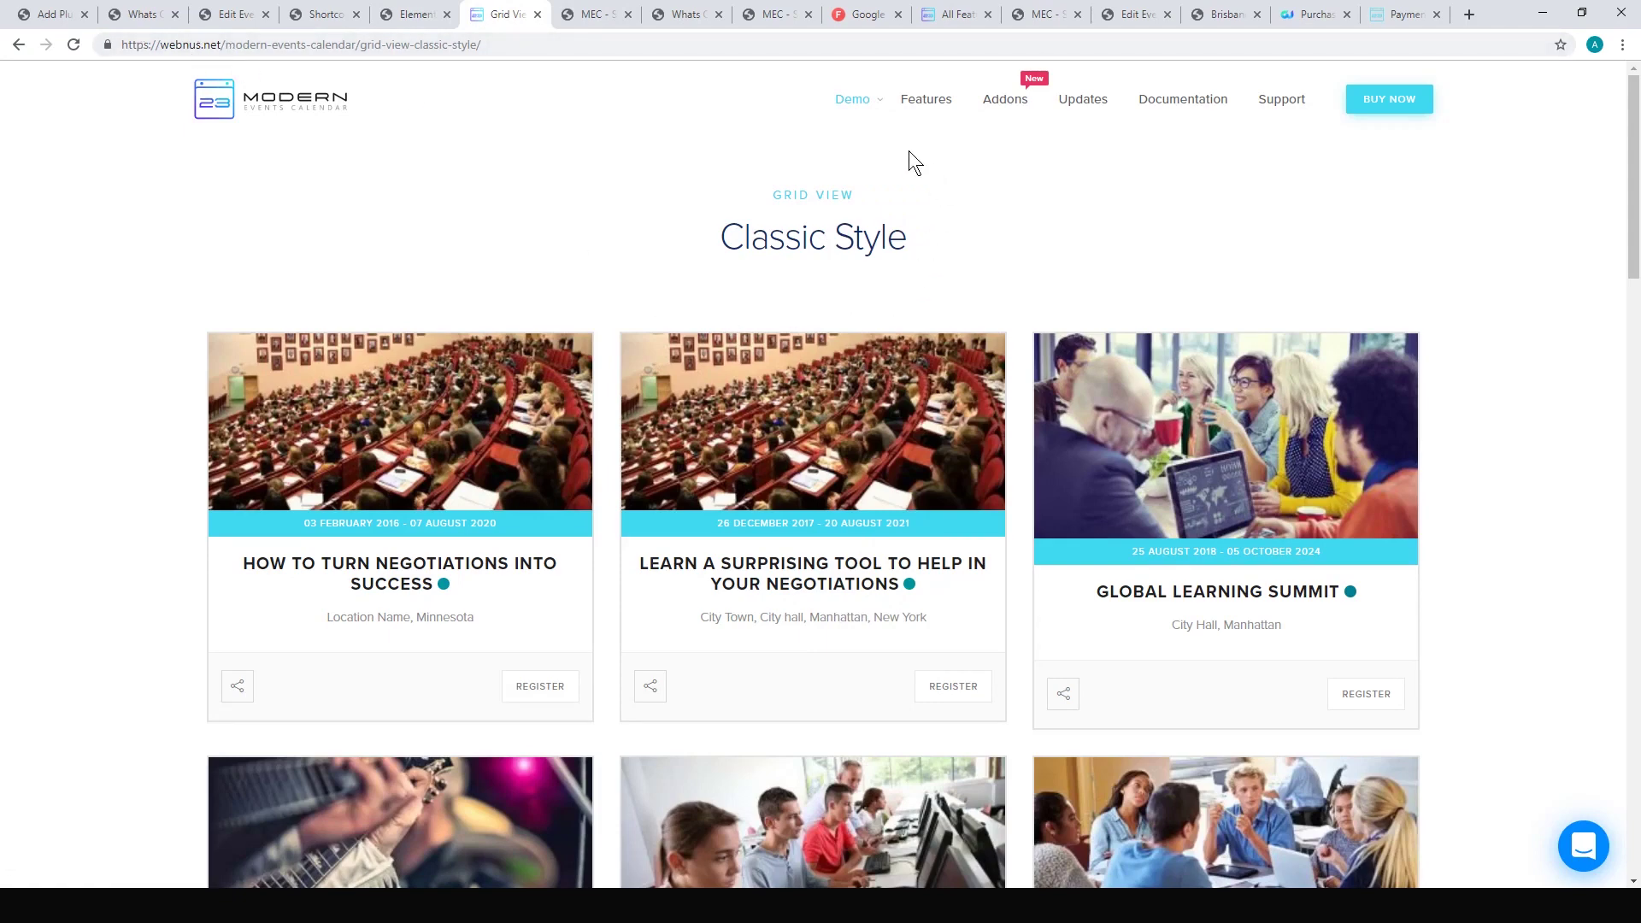
Open the Slider View Type 2 demo and click through its event slides
mouse_move(878, 111)
mouse_move(879, 210)
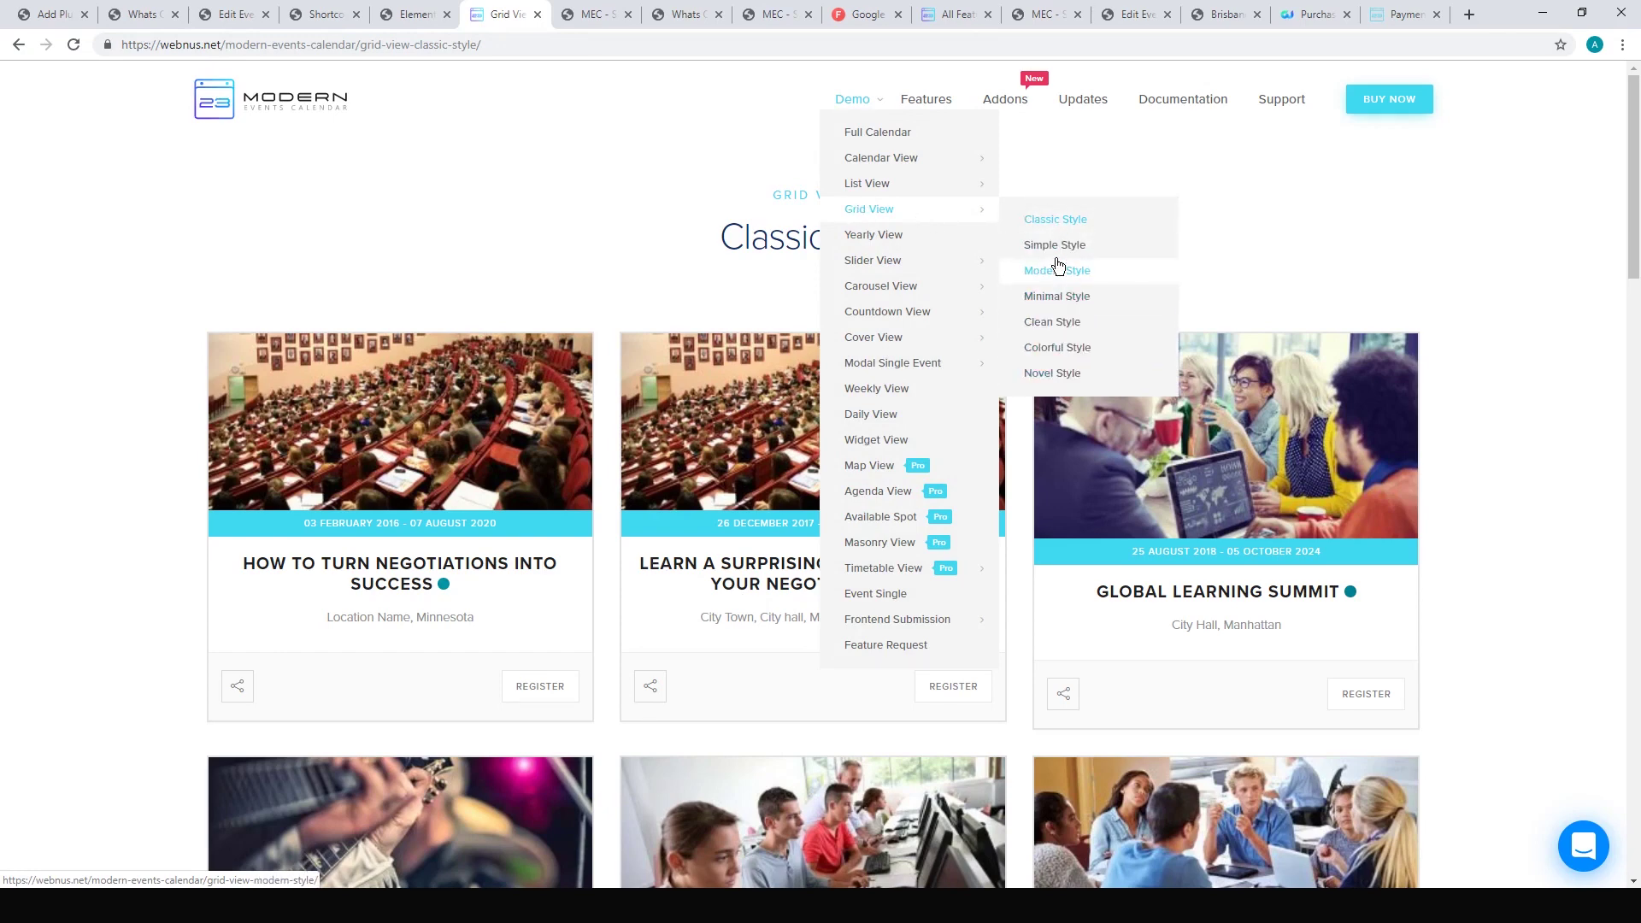
mouse_move(911, 262)
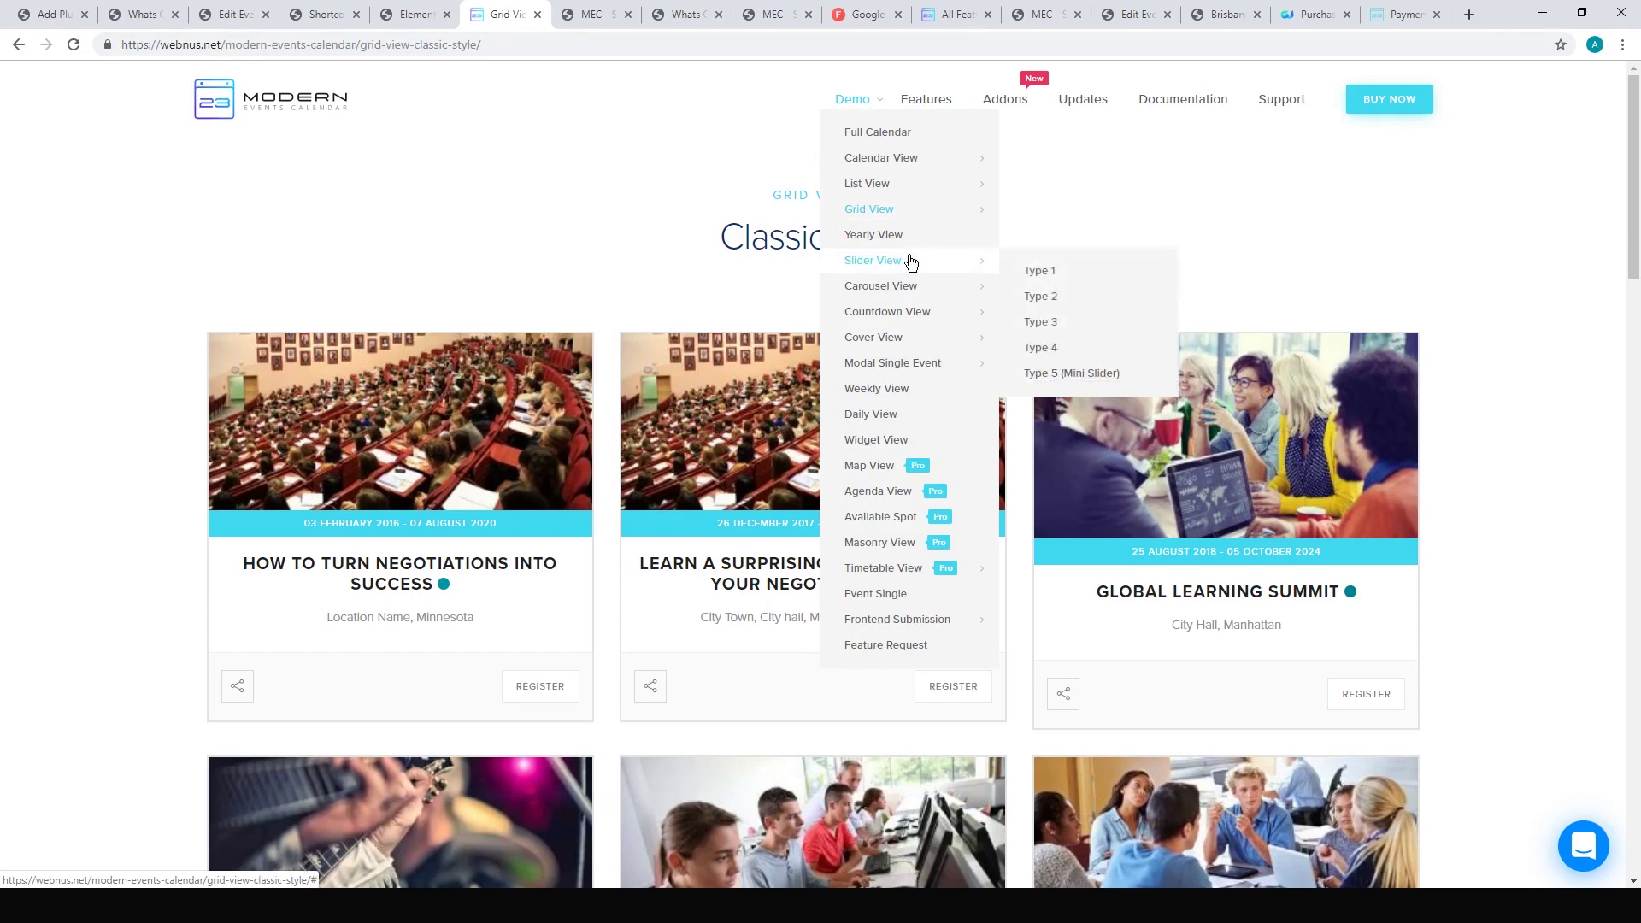
click(1050, 299)
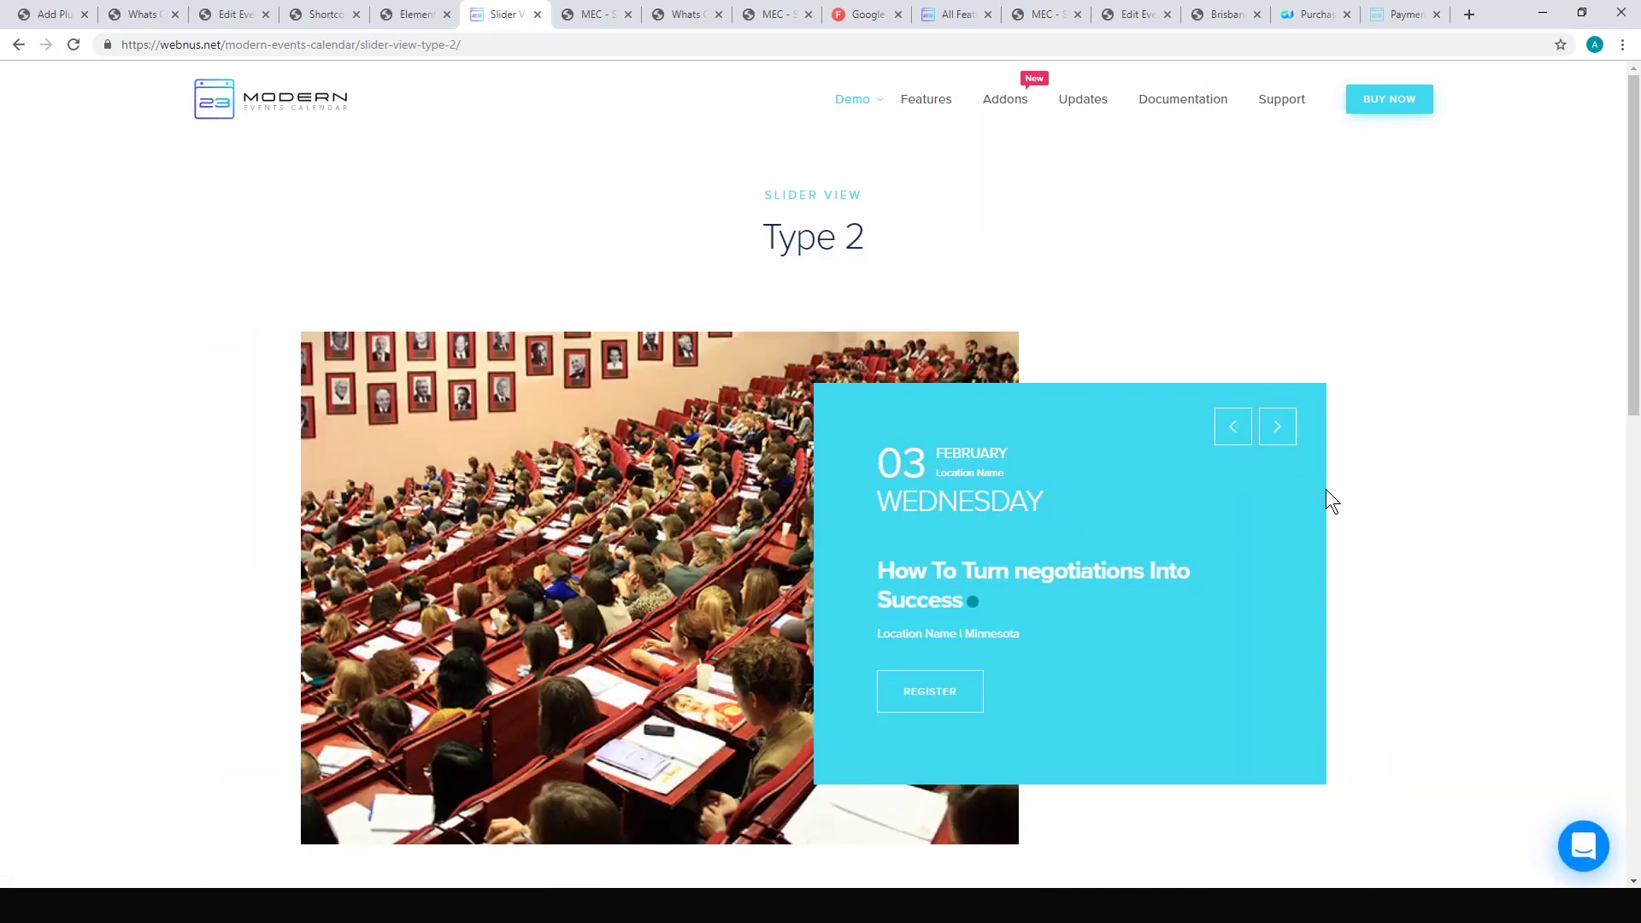
click(1278, 426)
click(1230, 428)
click(1278, 427)
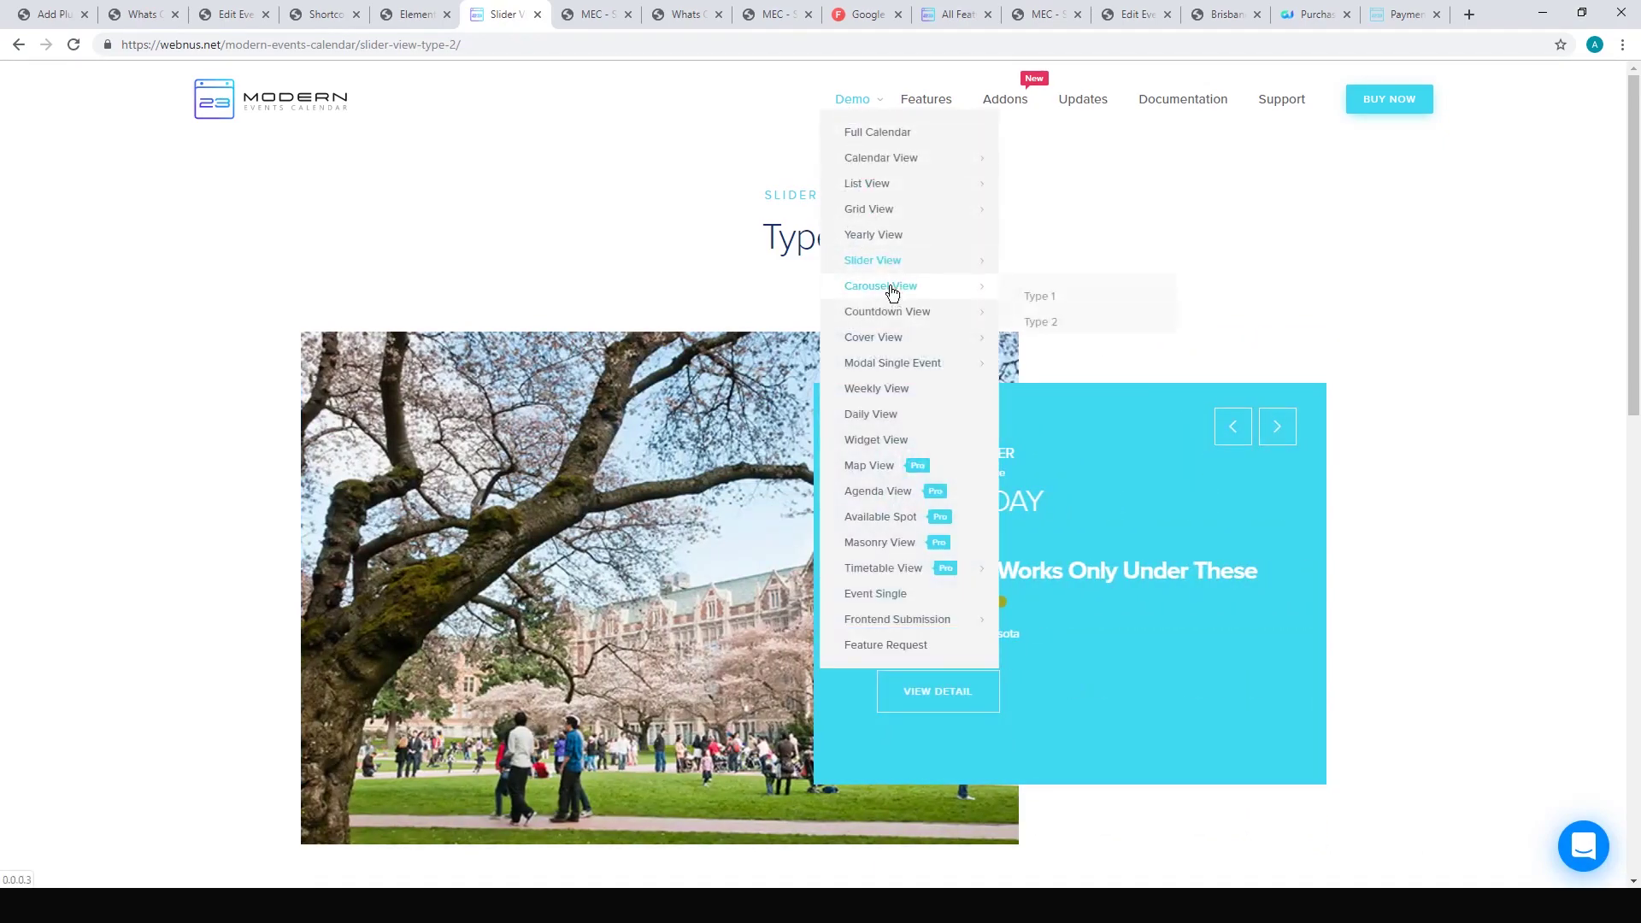
Open the Slider View Type 1 demo and advance it two event slides
mouse_move(880, 264)
click(1046, 274)
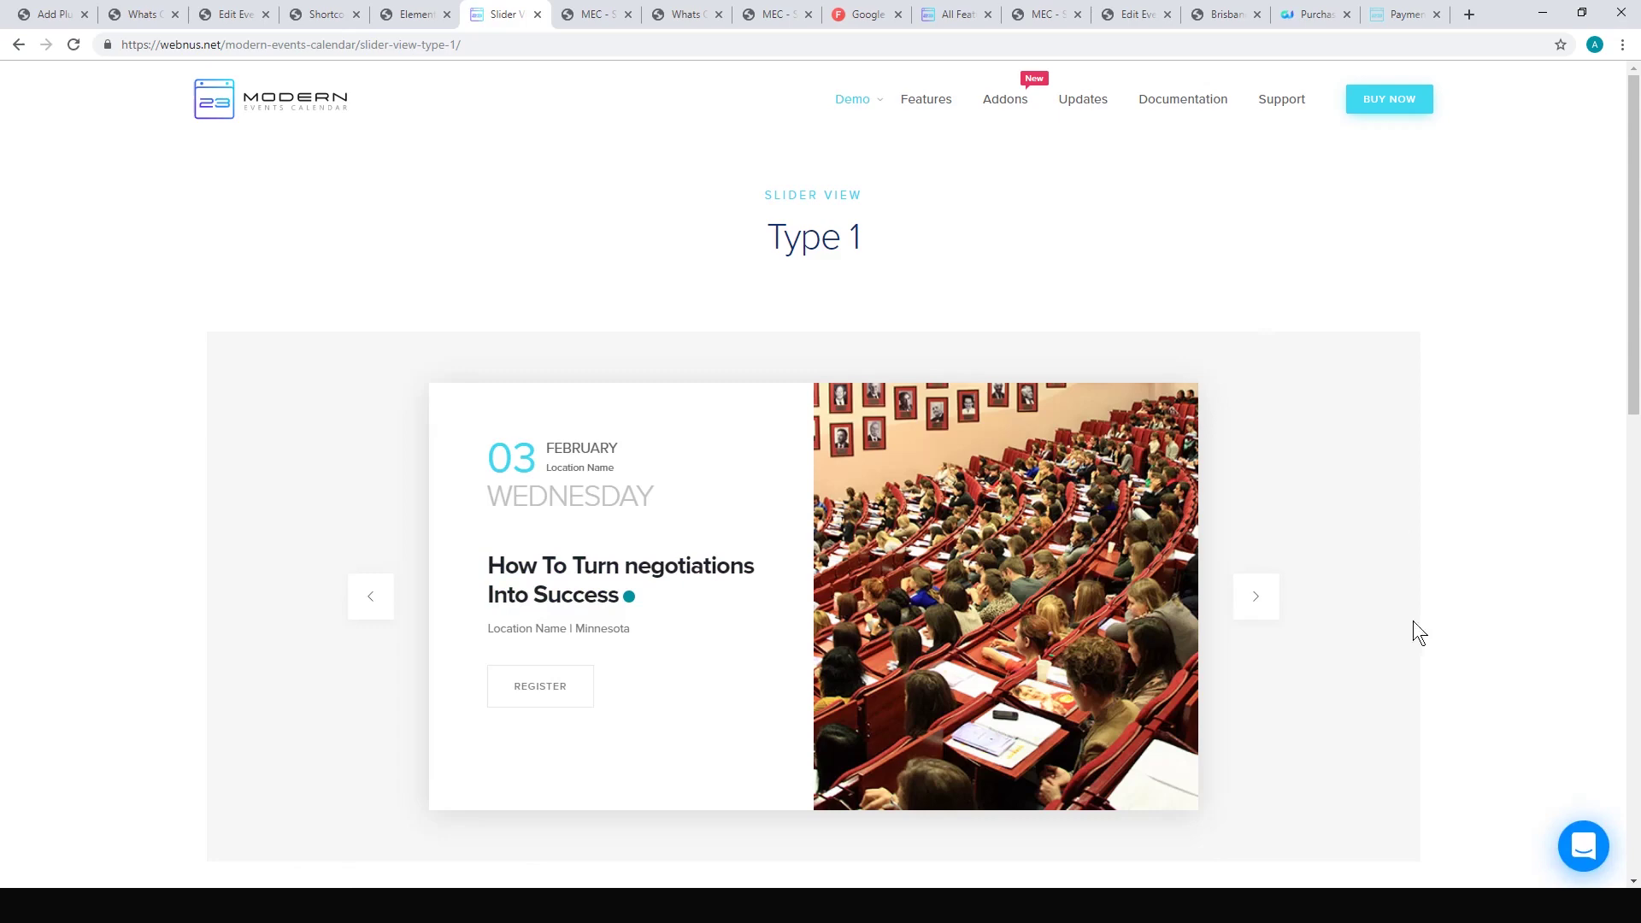
click(1255, 598)
click(1255, 598)
scroll(1350, 555, down, 1)
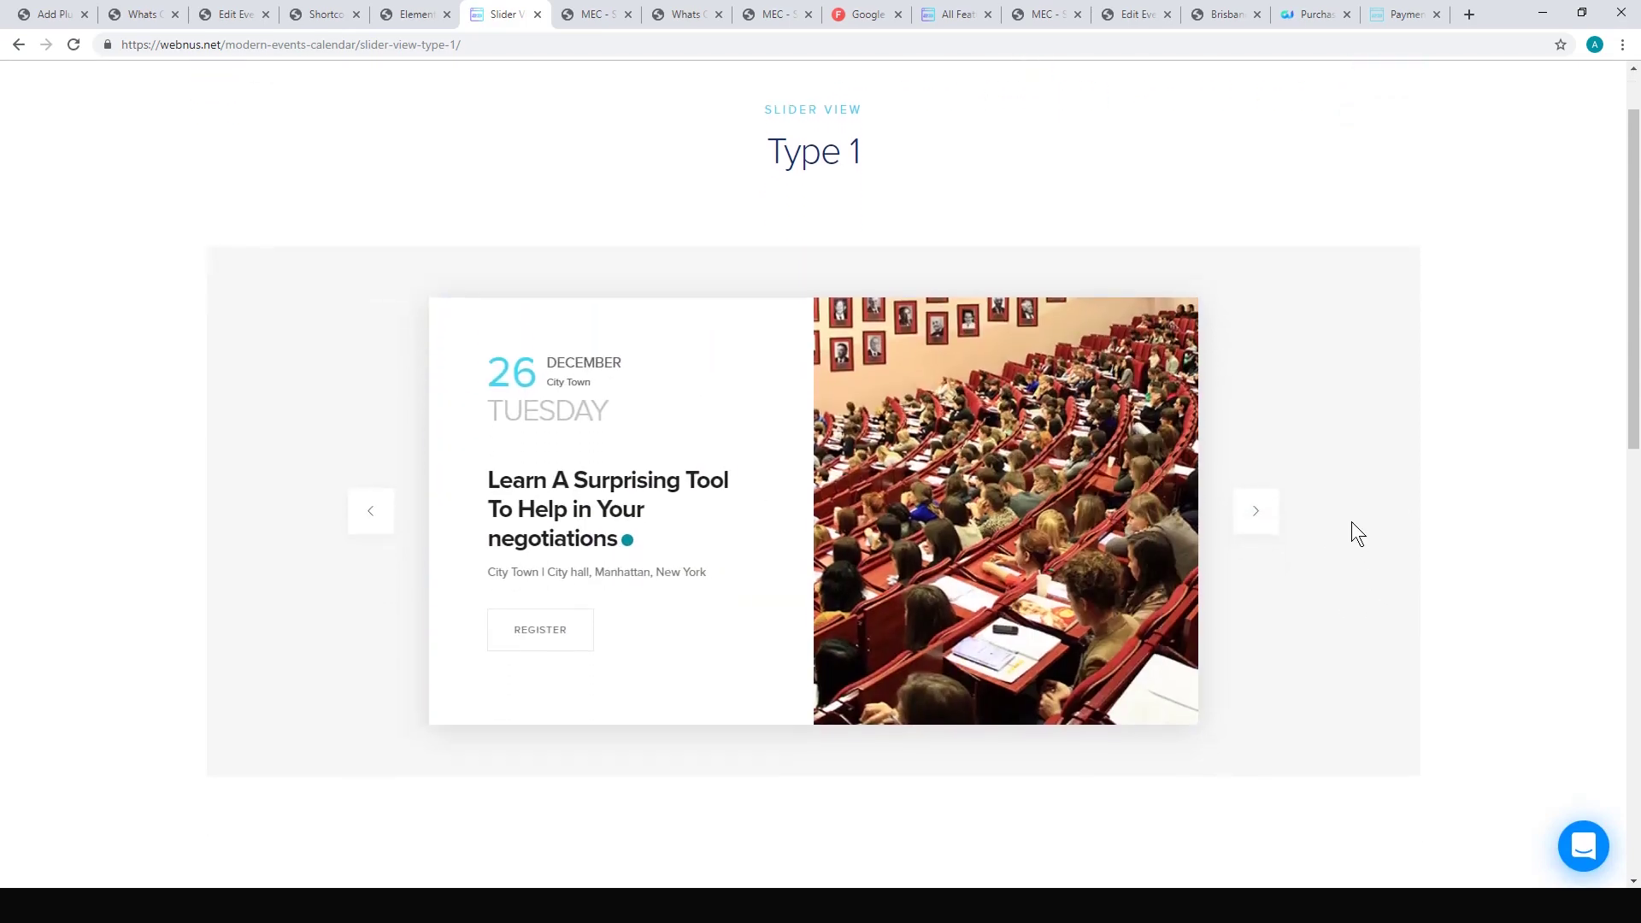
scroll(874, 520, up, 1)
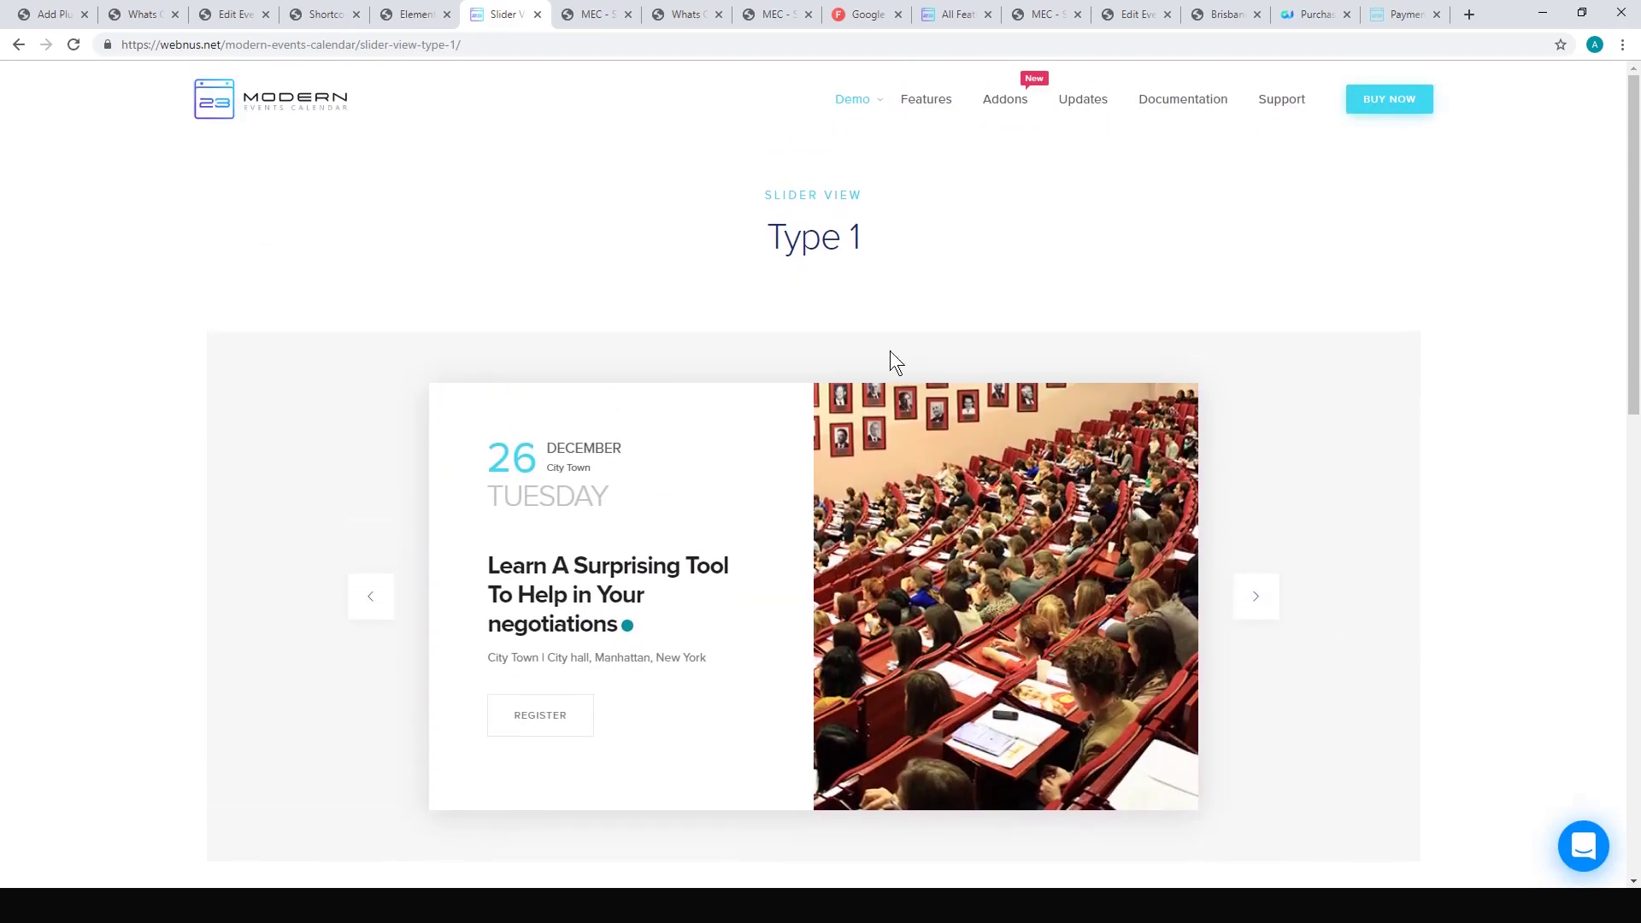
mouse_move(861, 103)
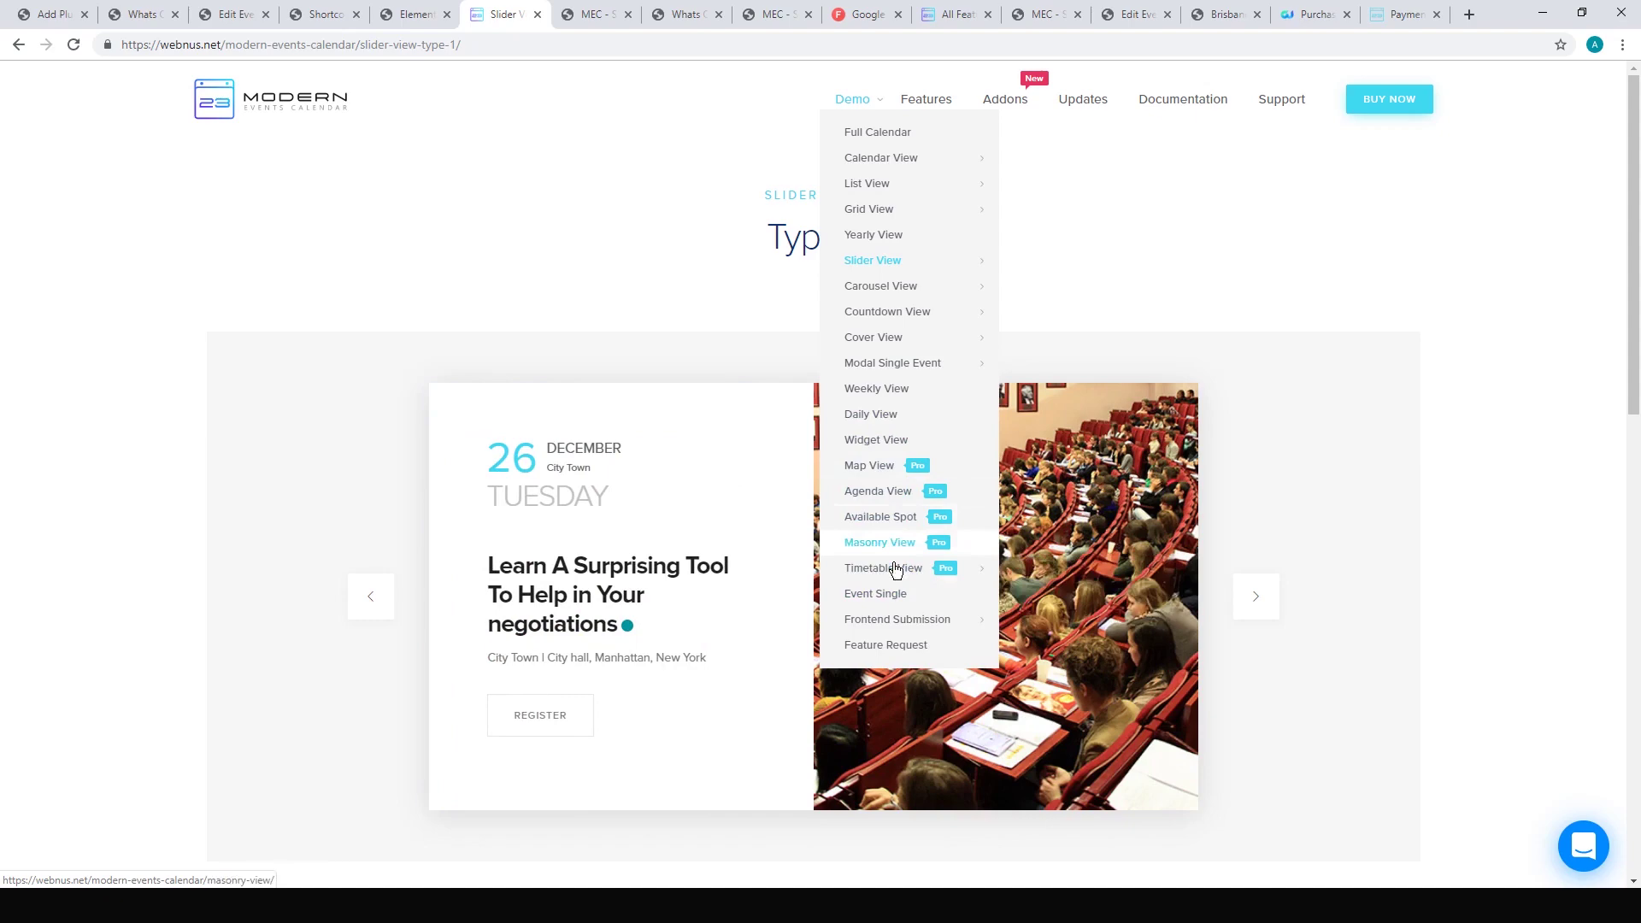
mouse_move(938, 577)
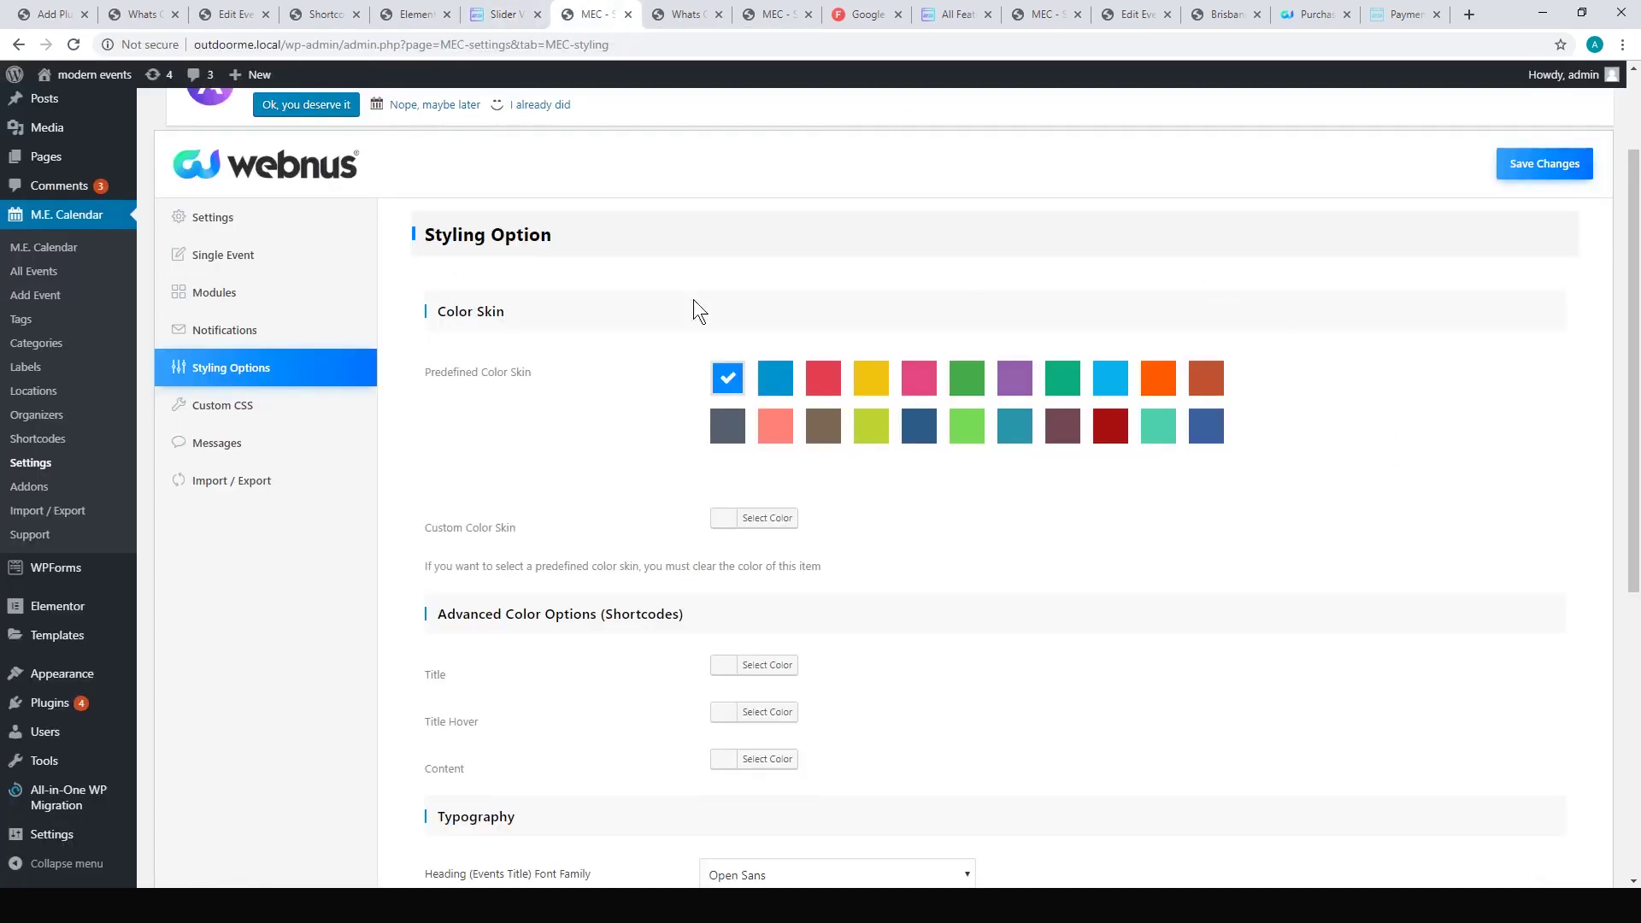
Review the Color Skin, Open Sans Typography fonts and Container Width settings
scroll(1372, 372, up, 2)
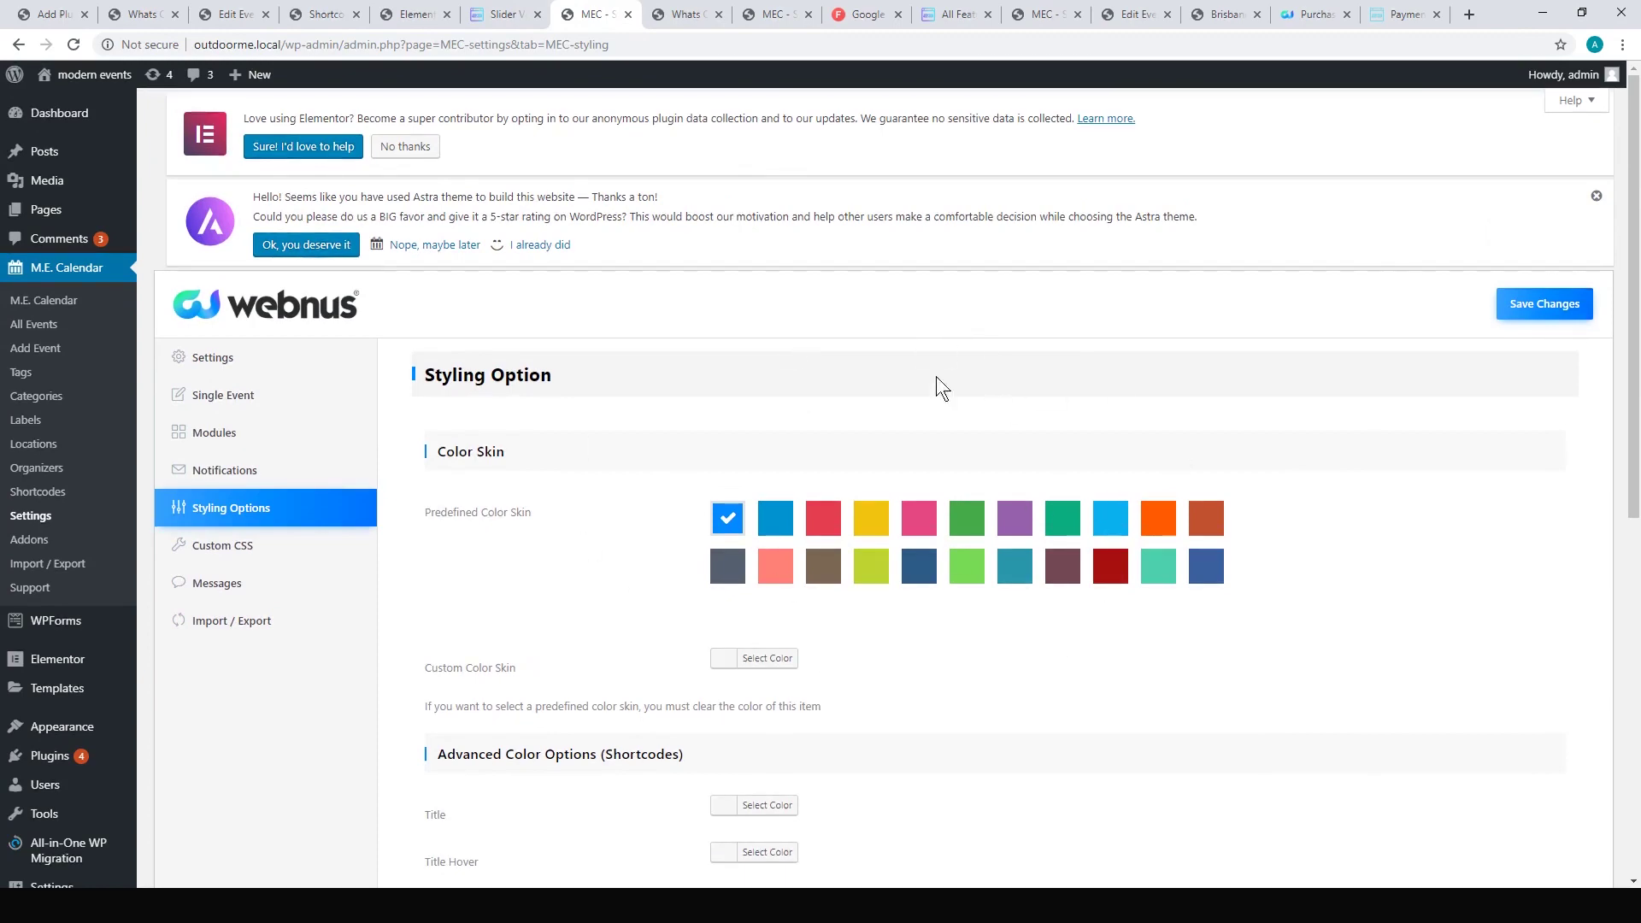
scroll(875, 443, down, 1)
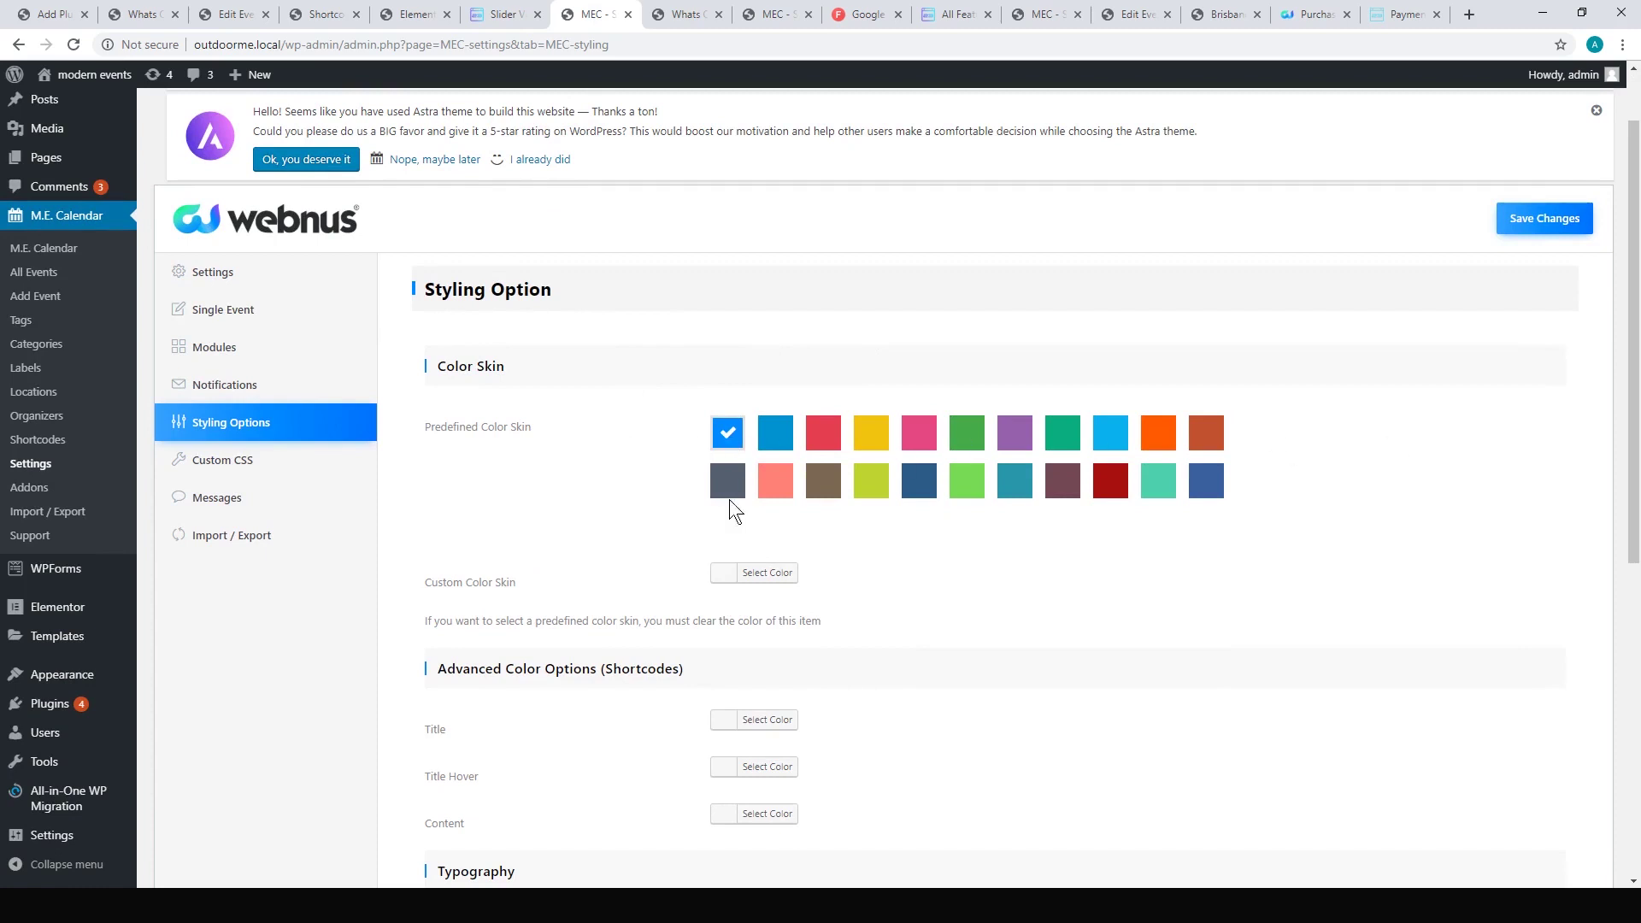
scroll(670, 426, down, 1)
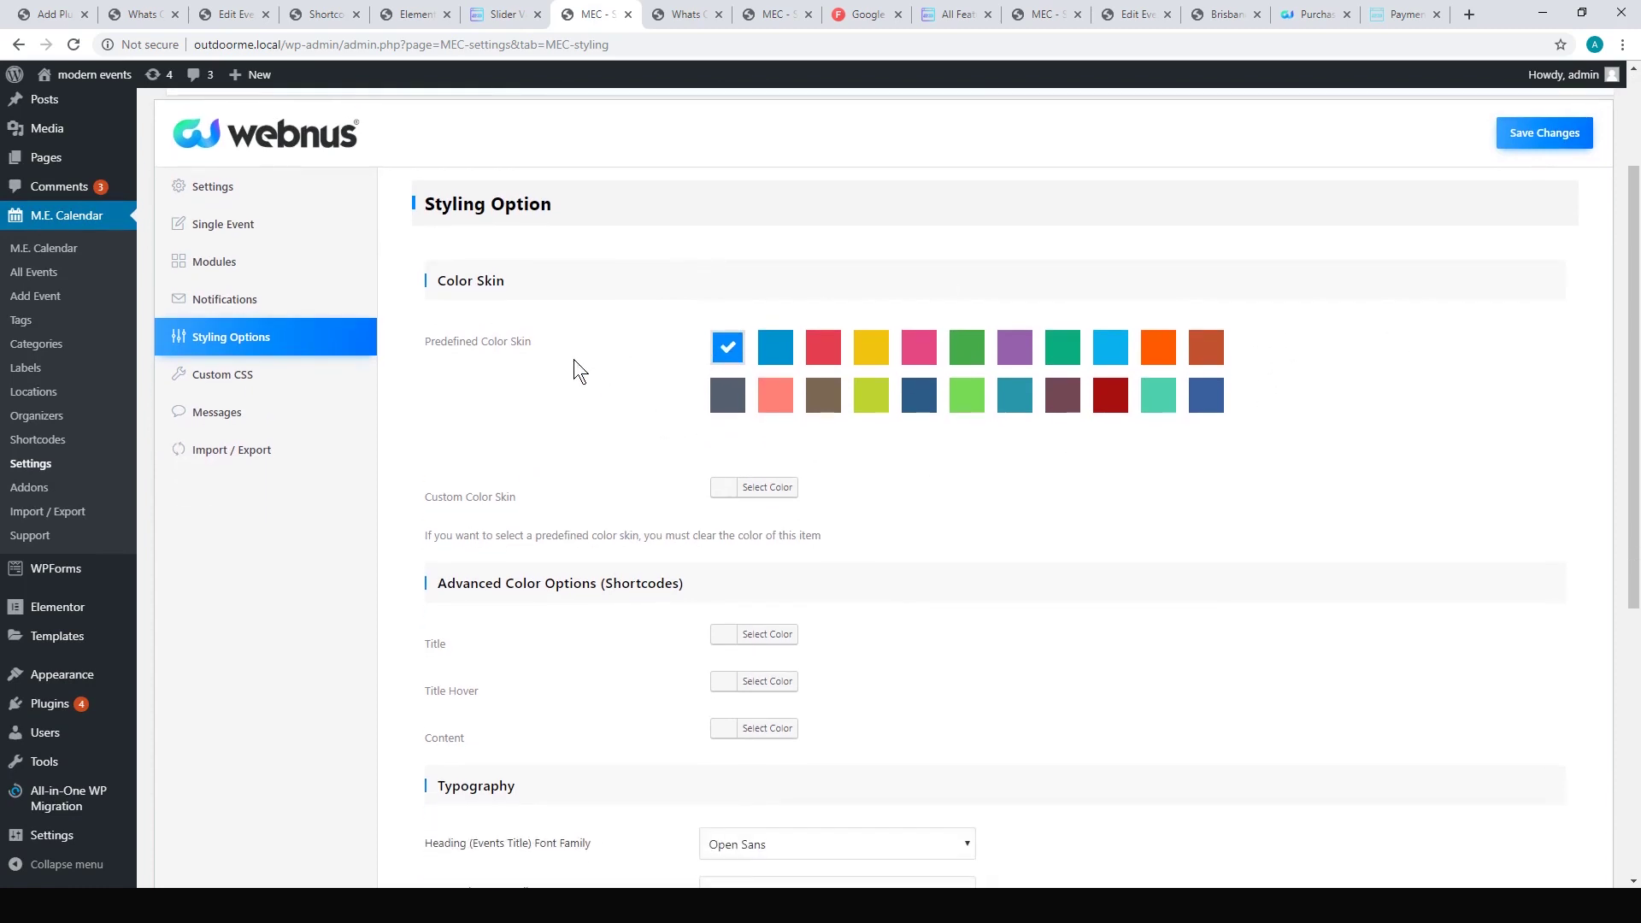
scroll(573, 370, down, 3)
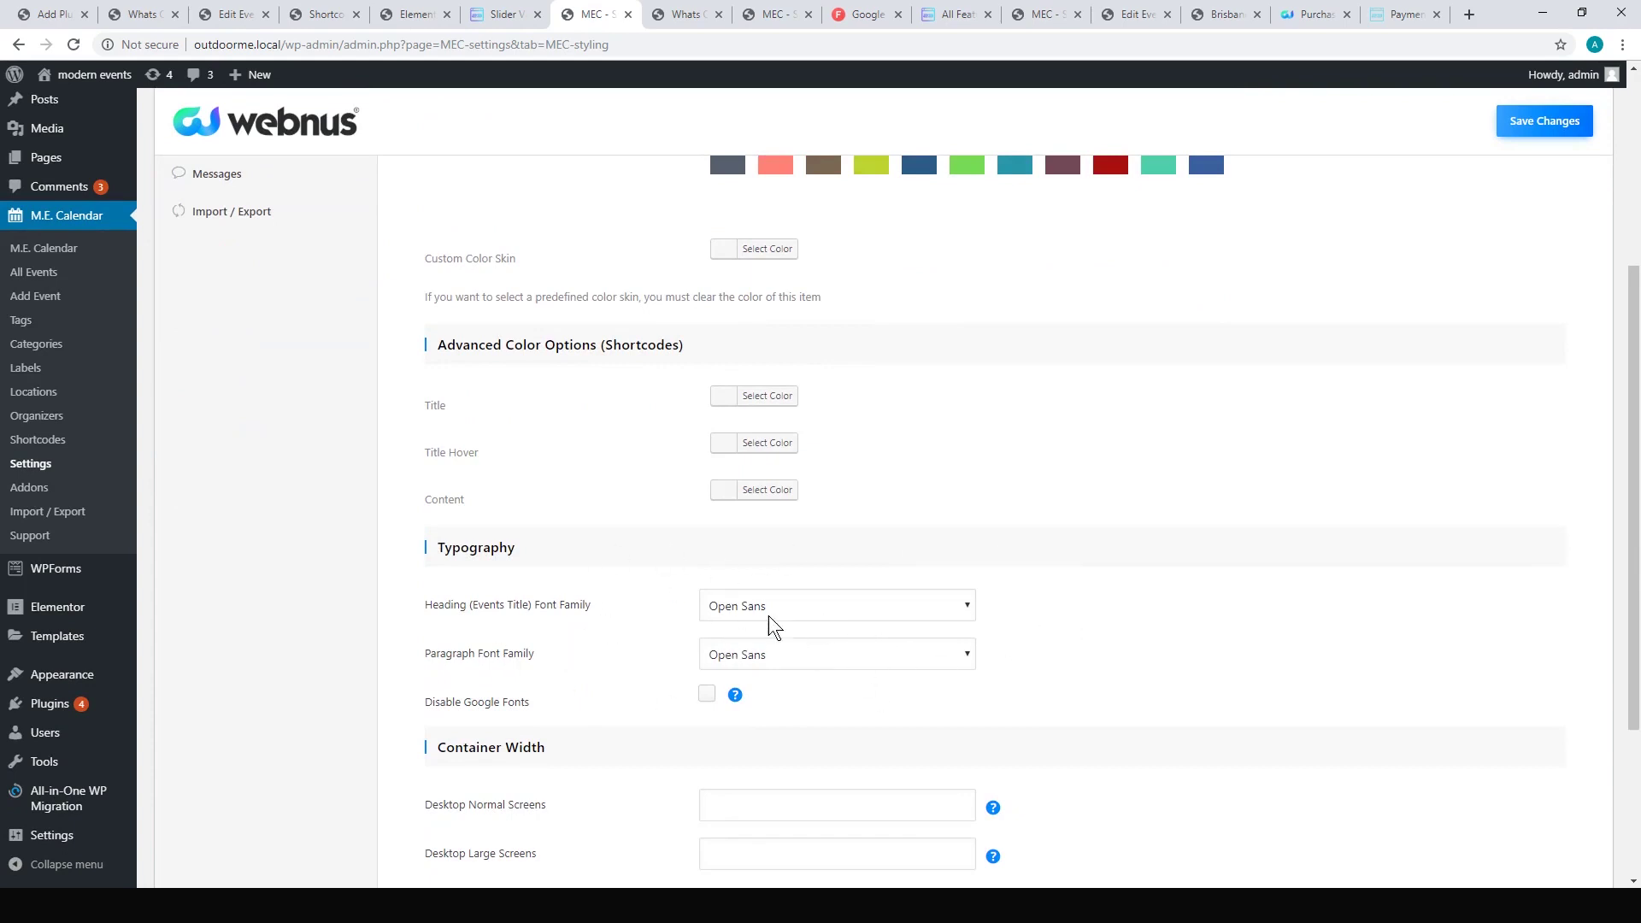
scroll(1079, 614, down, 1)
scroll(1085, 592, up, 1)
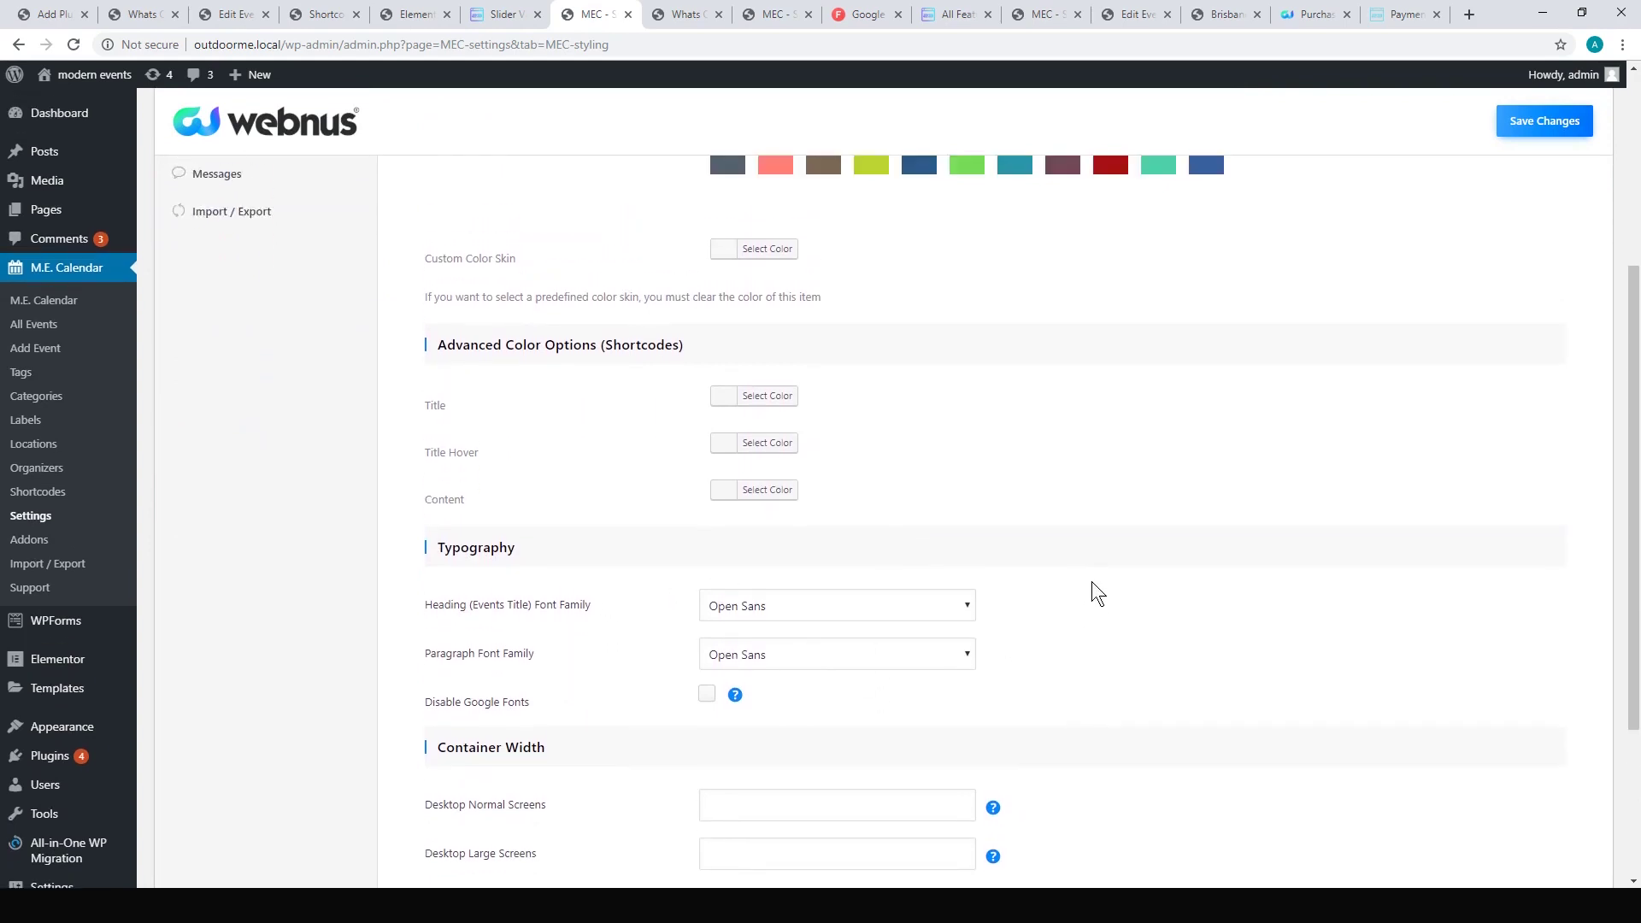
Compare the Whats On h4 event title's font rules with MEC's font-family: inherit Custom CSS
click(691, 17)
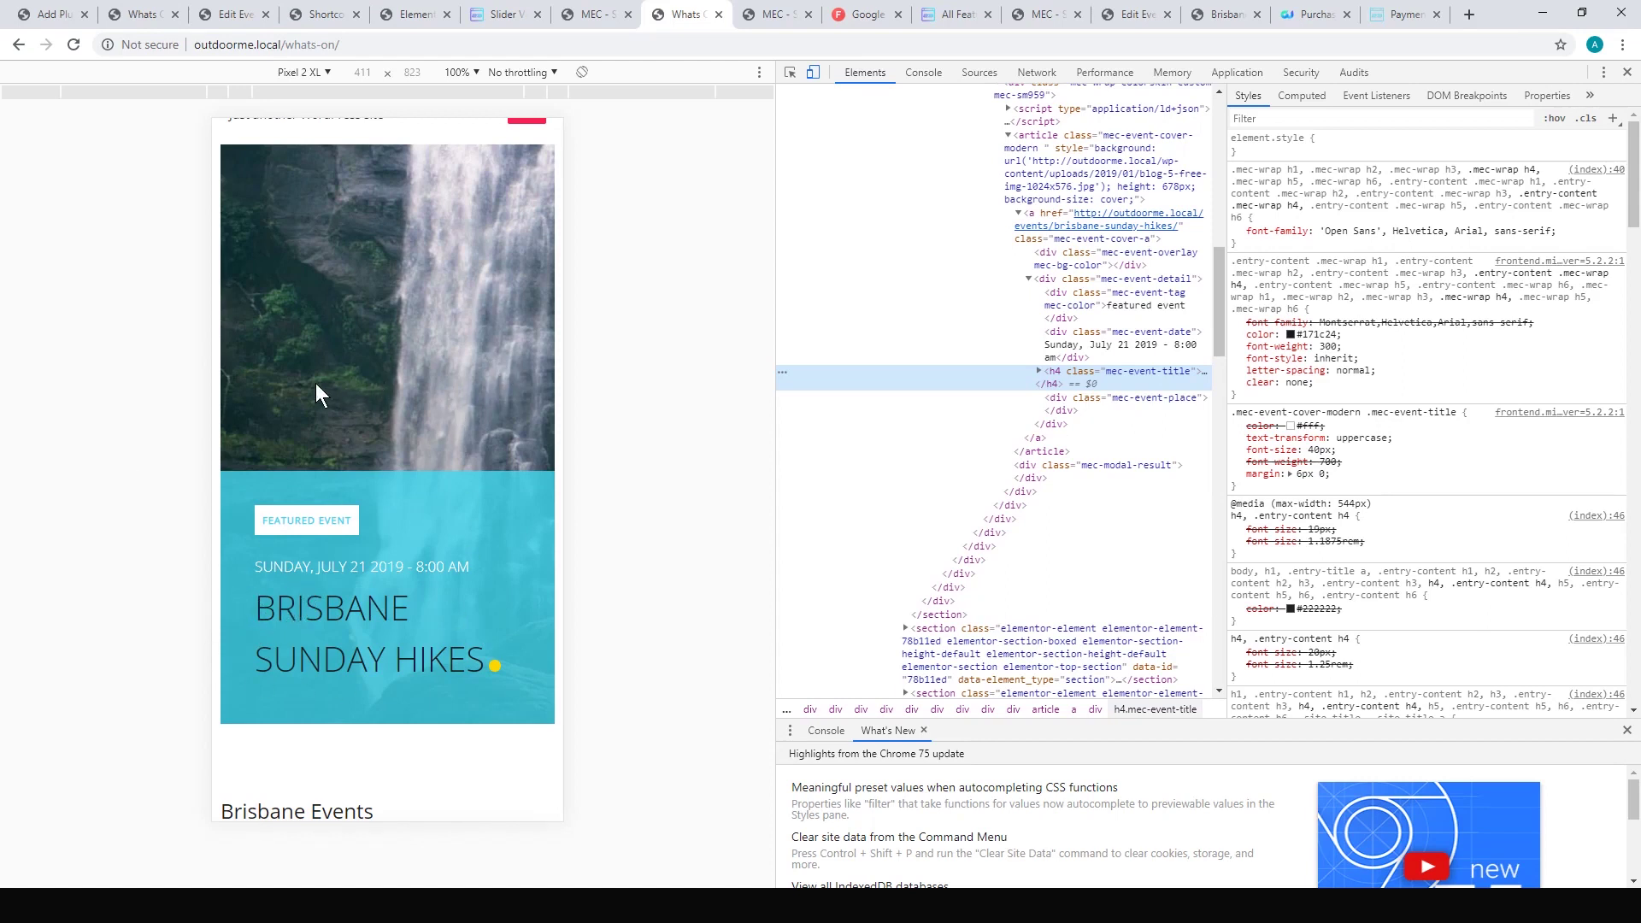
click(772, 12)
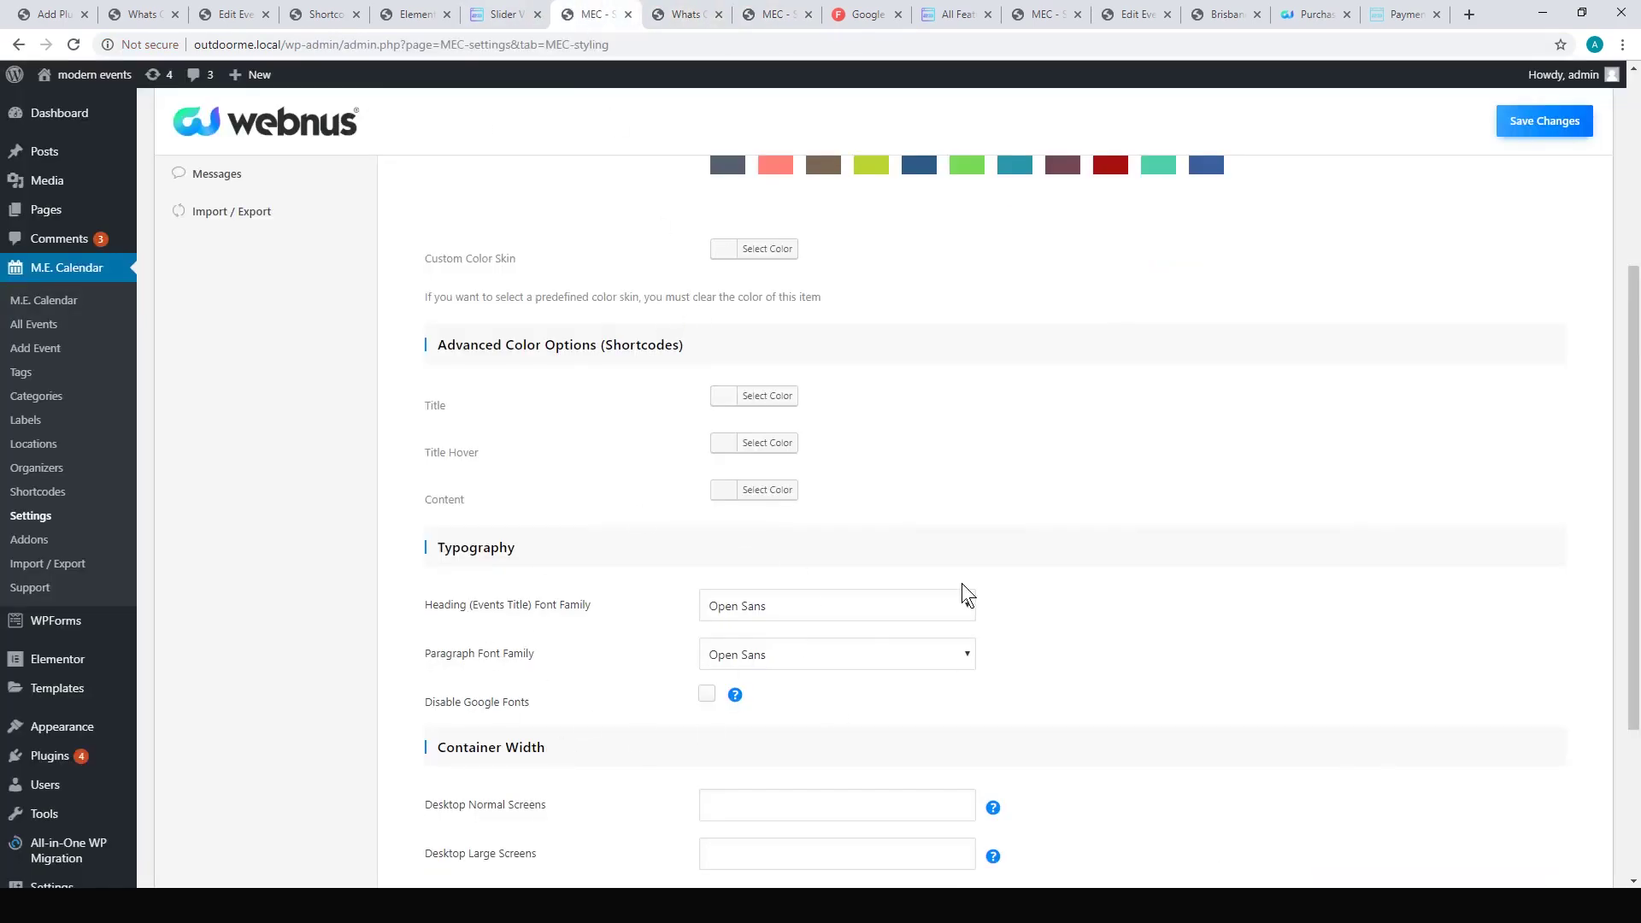
scroll(962, 585, down, 1)
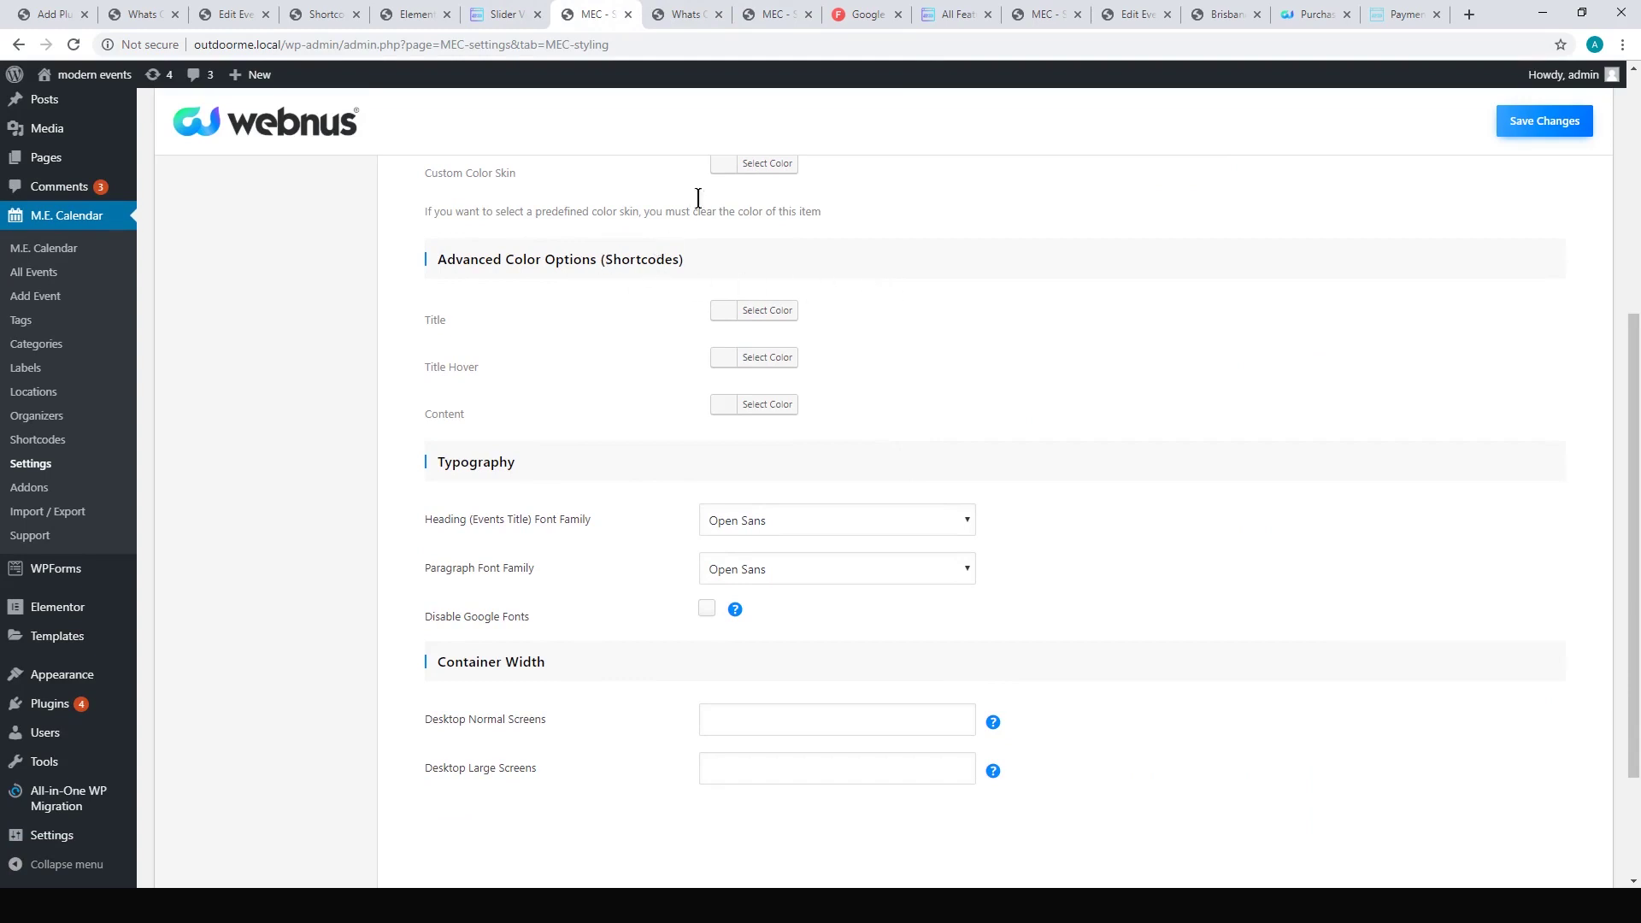
click(688, 14)
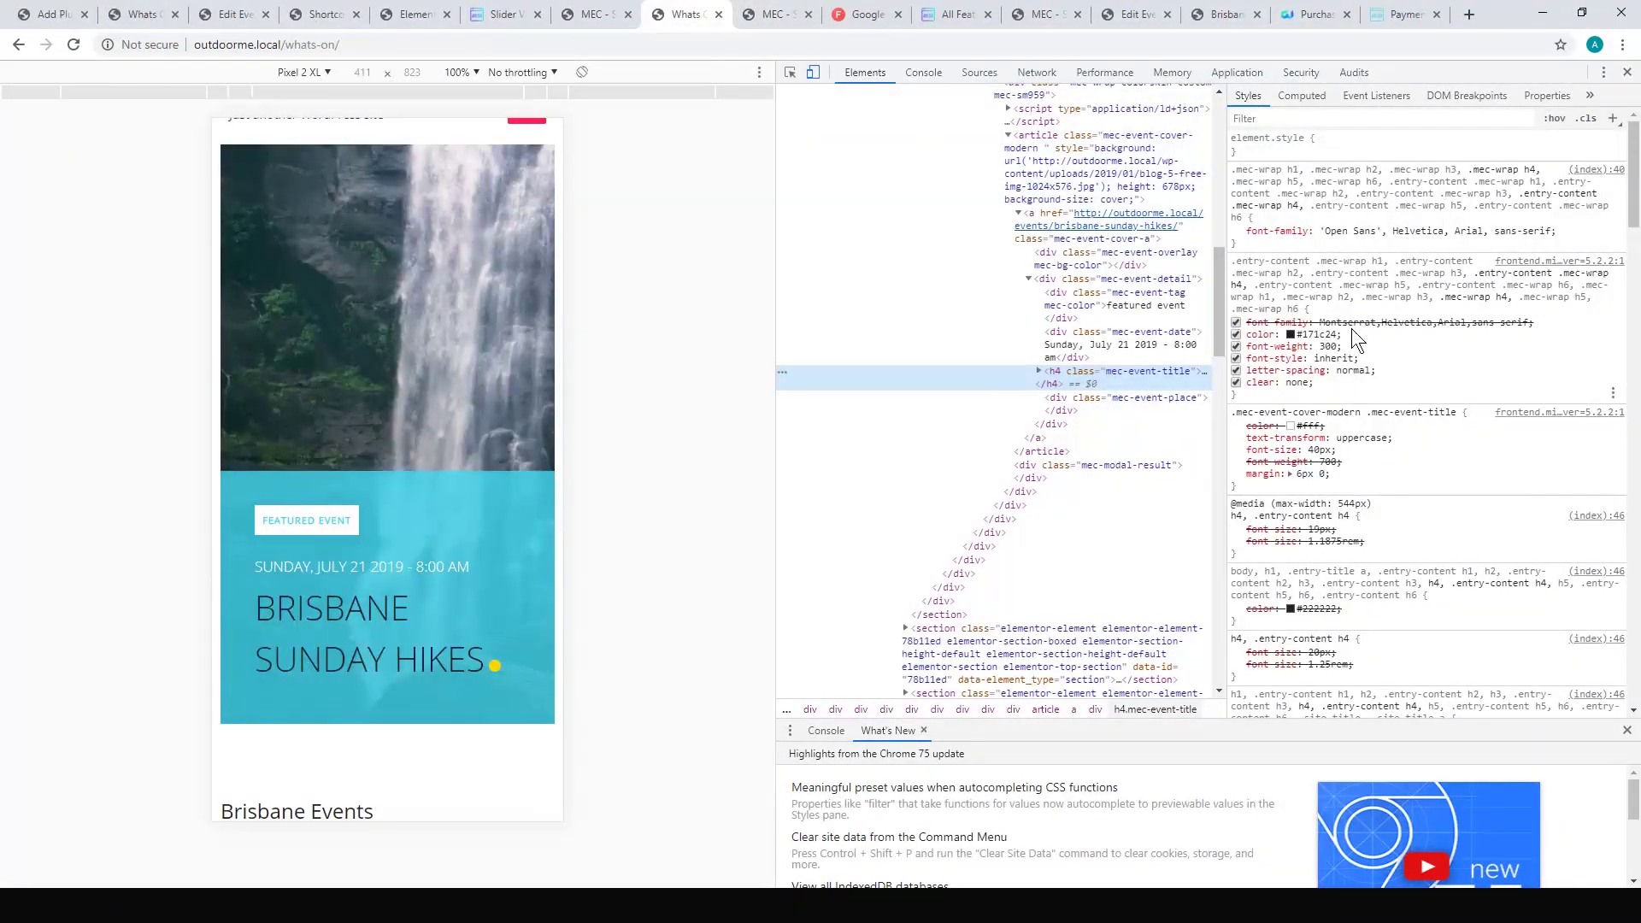
click(773, 14)
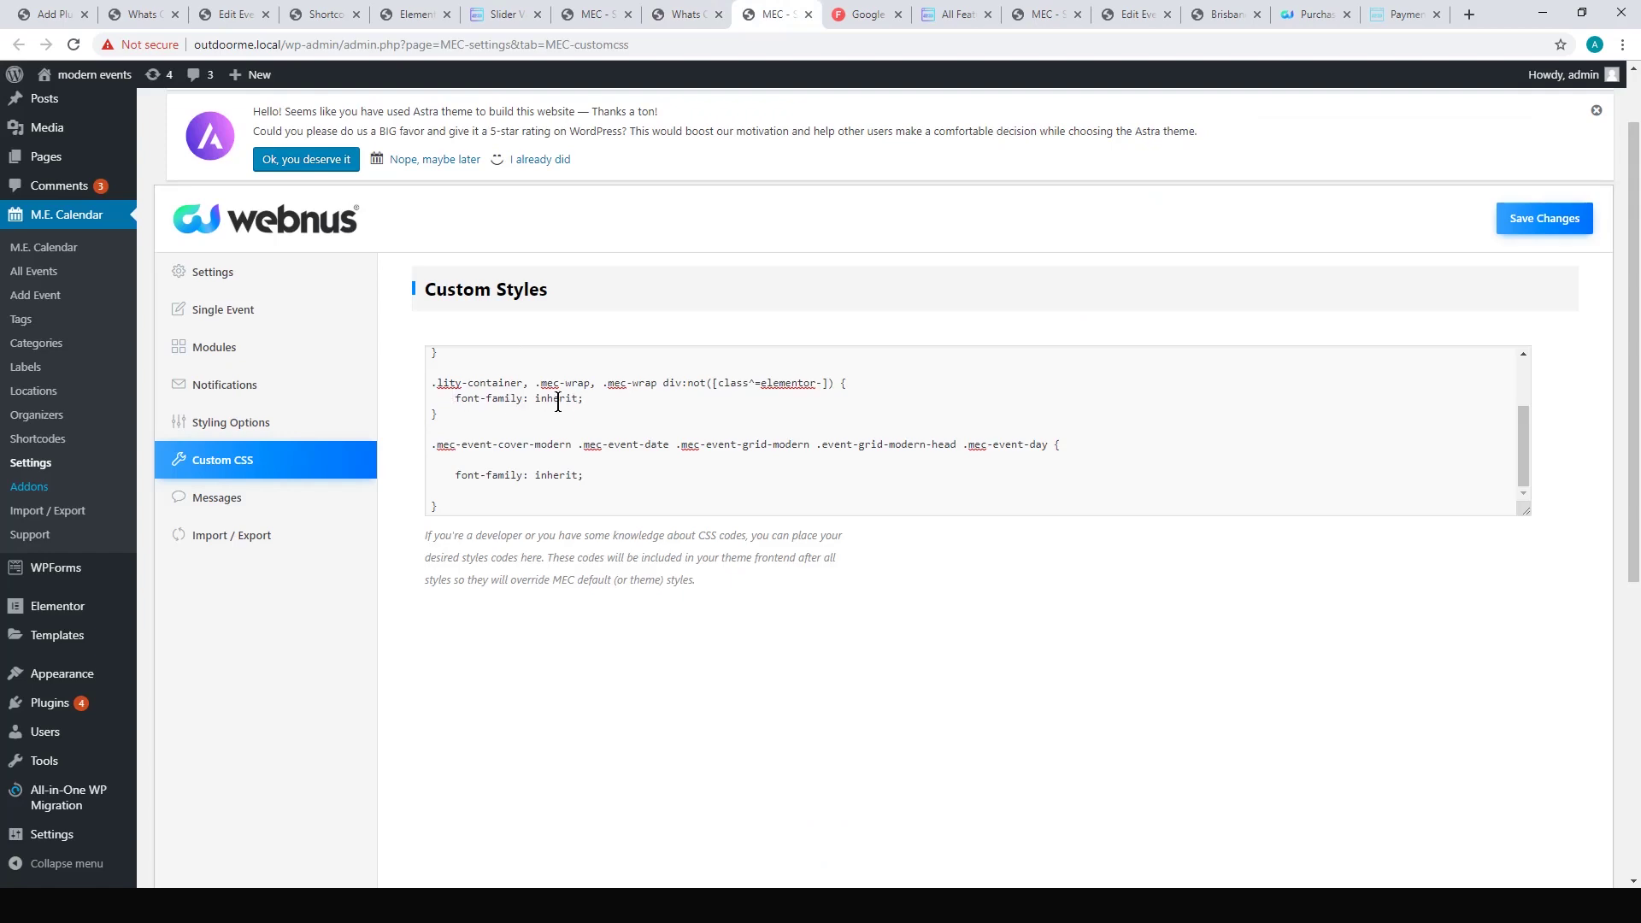
Glance at Google Fonts, then go to the Modern Events Calendar All Features page
click(863, 14)
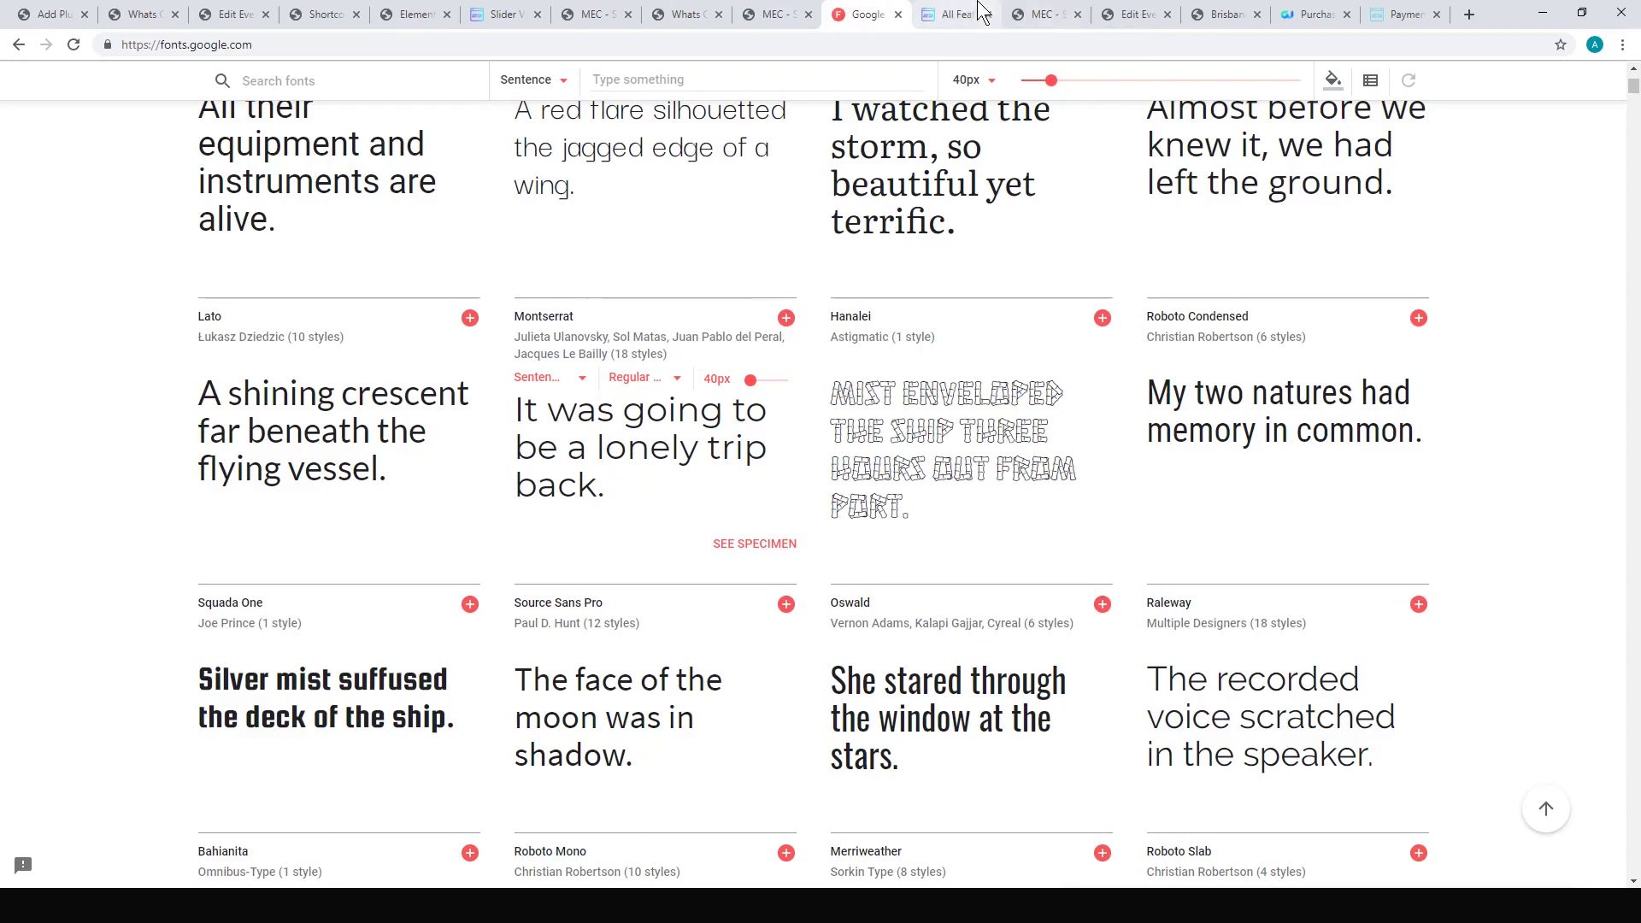
click(963, 12)
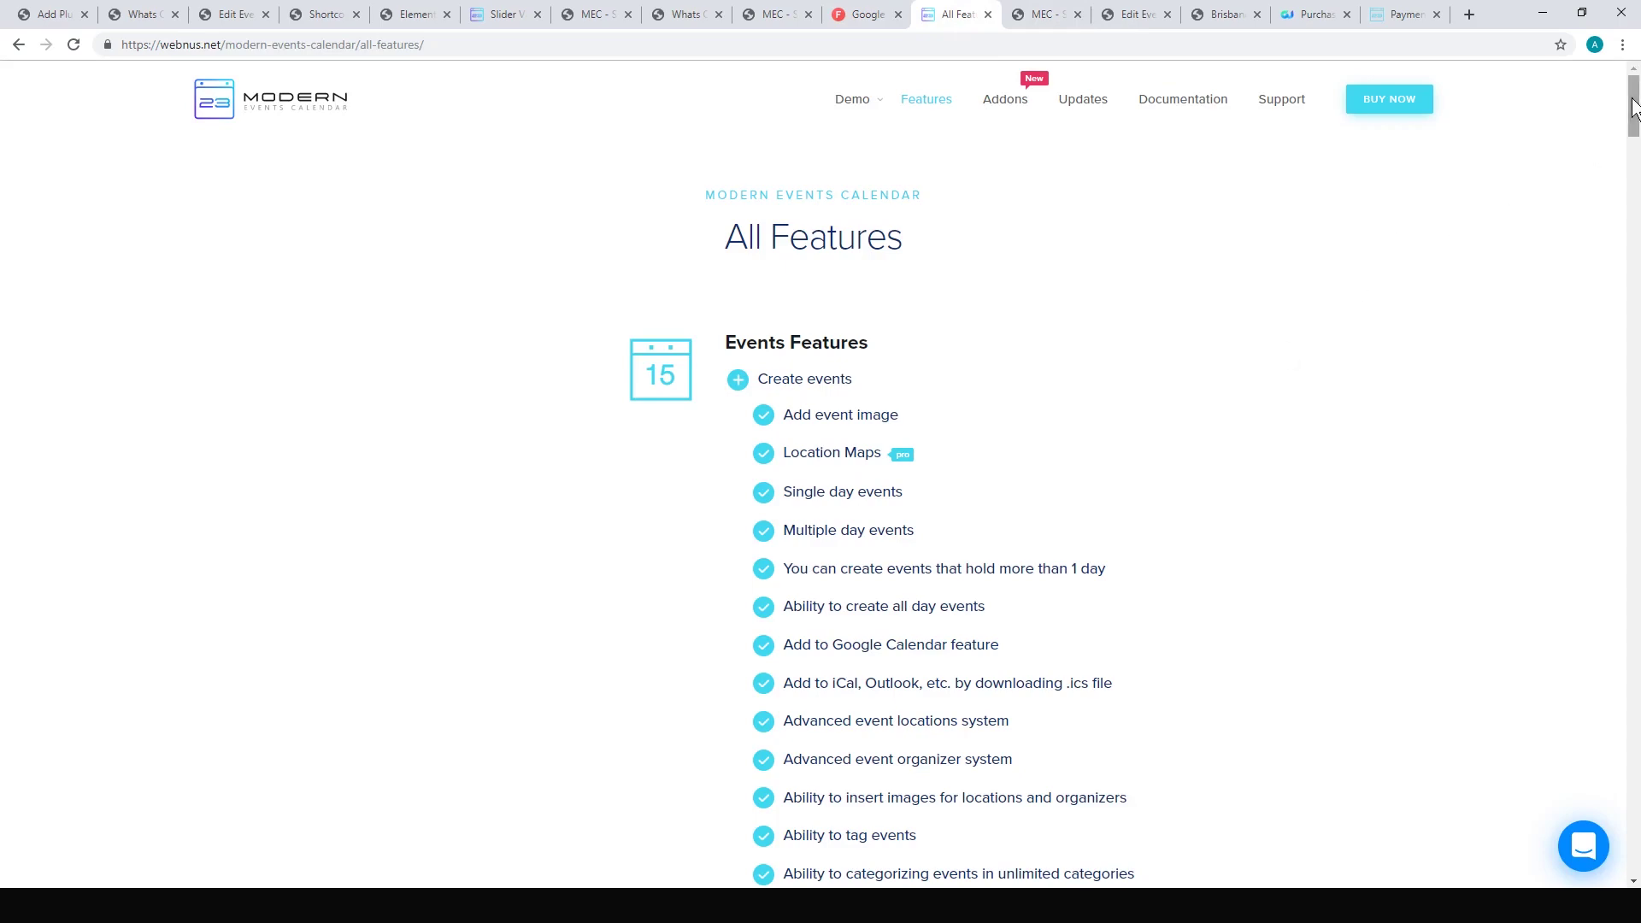
Scroll the pro booking features list, then return to MEC's Single Event Page settings
drag(1633, 107, 1637, 347)
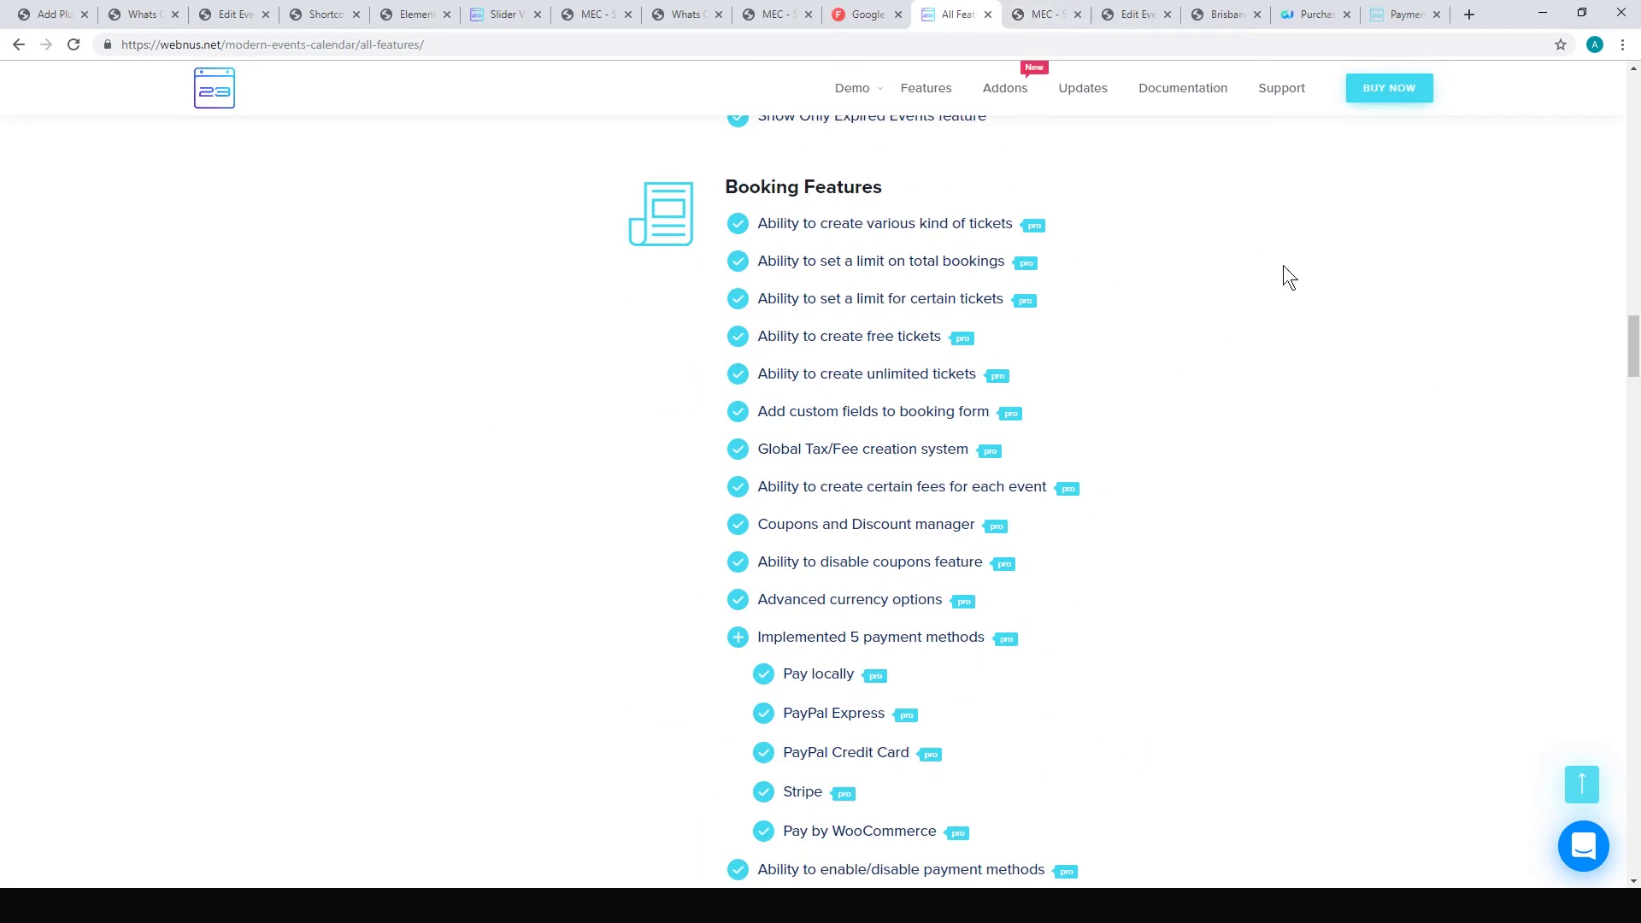
scroll(1284, 267, up, 1)
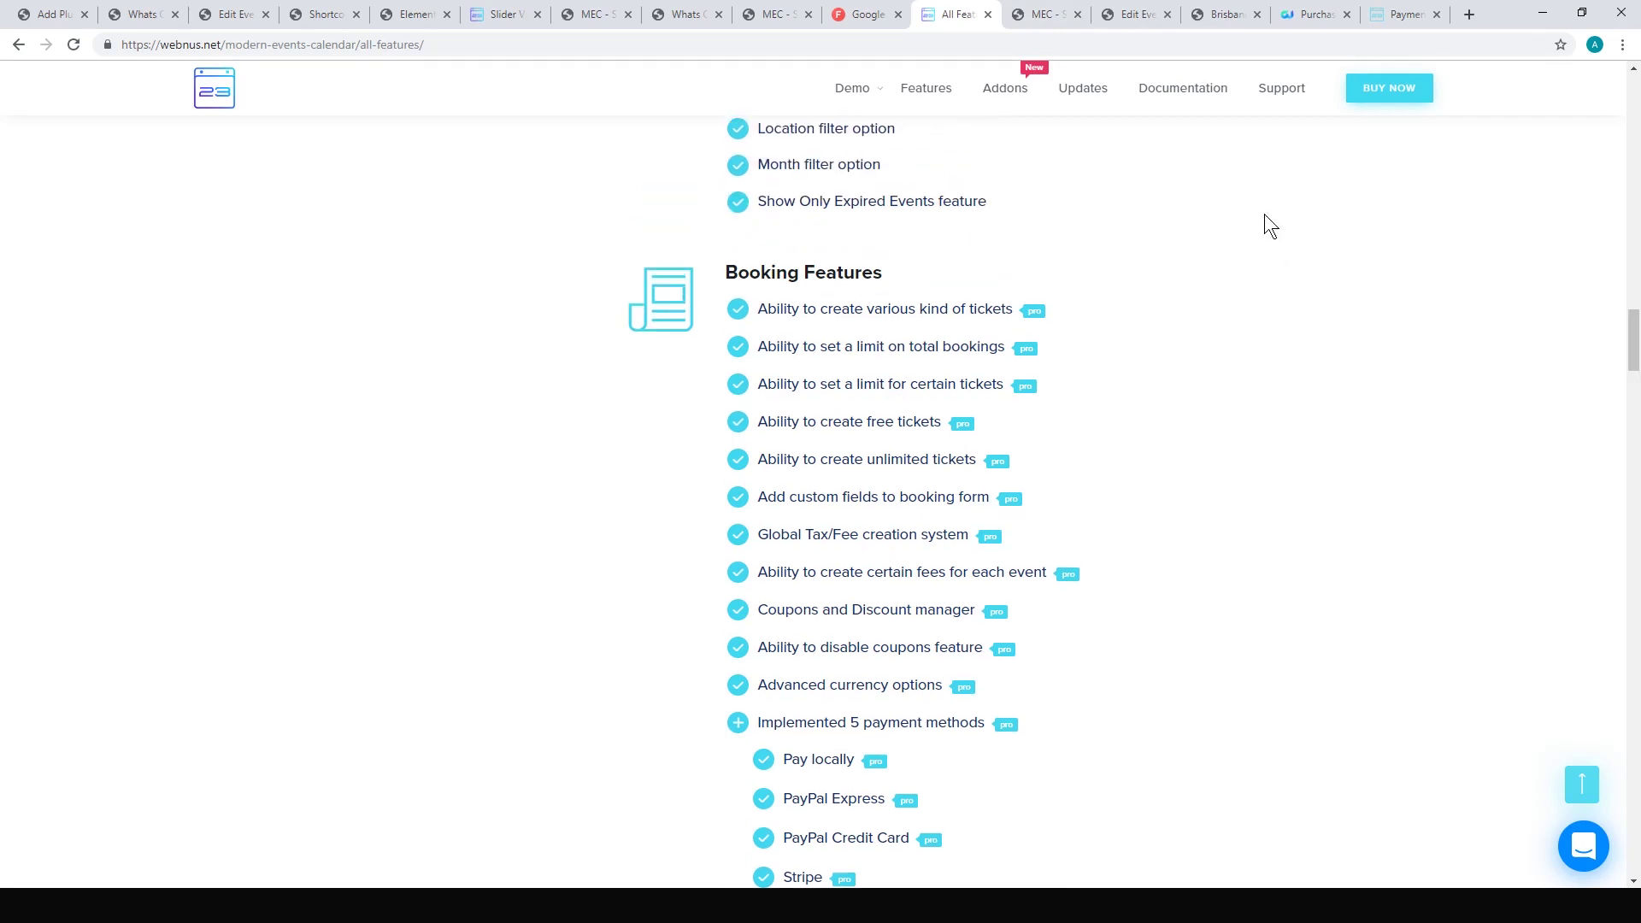
click(1042, 10)
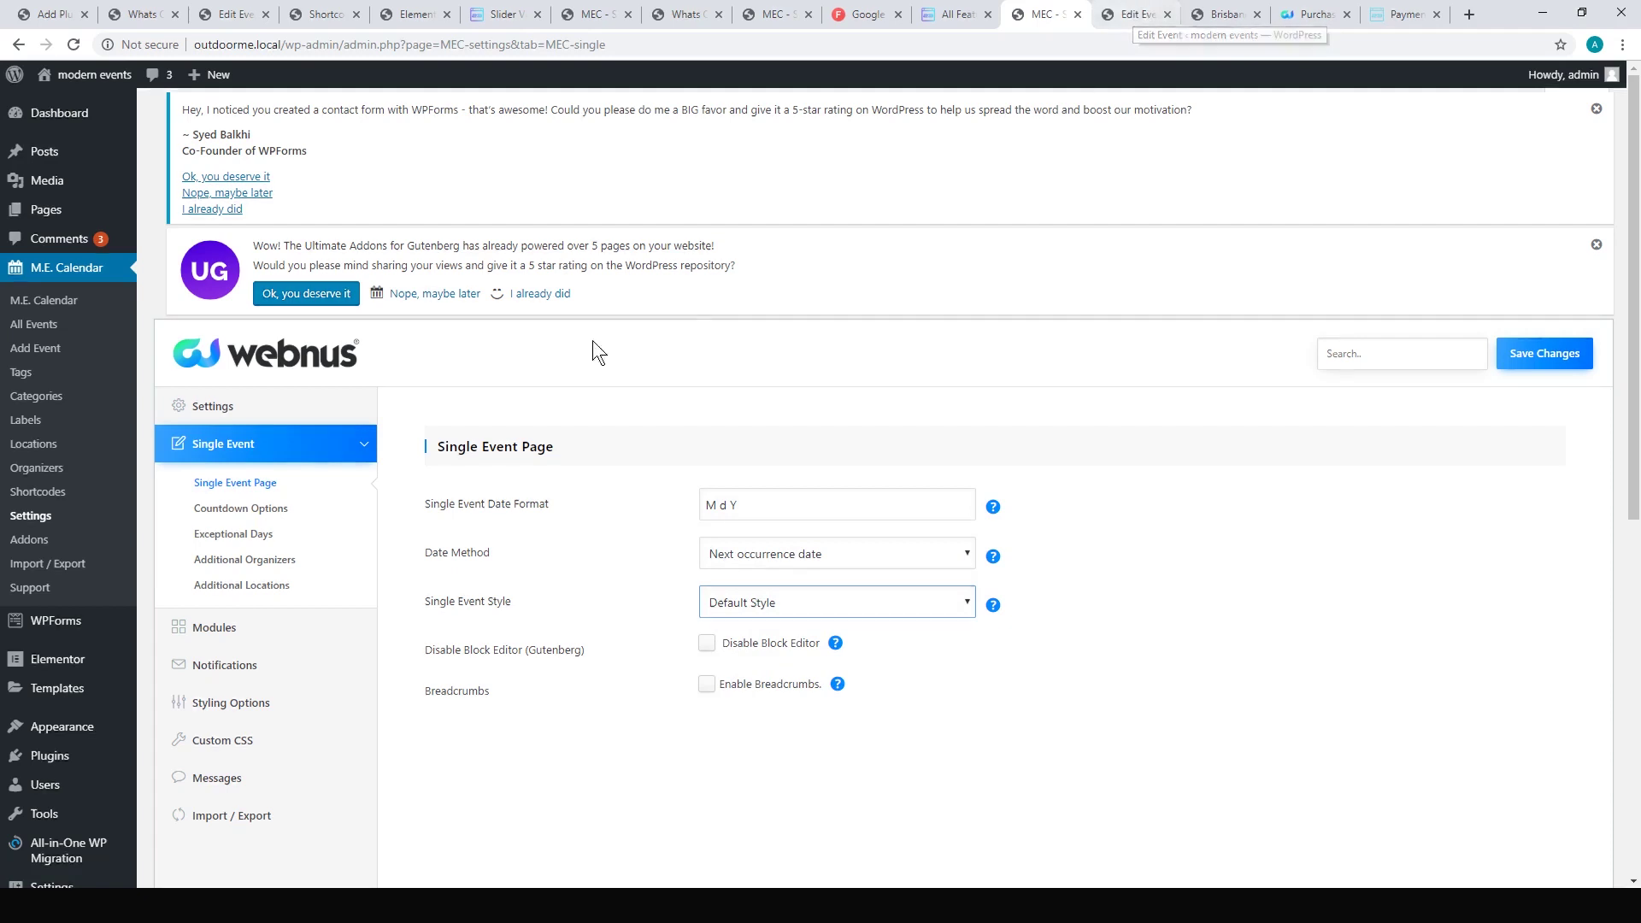
Check the ticket button via a 'bu' block search in Brisbane Event 1's editor, then view its live page
click(1134, 14)
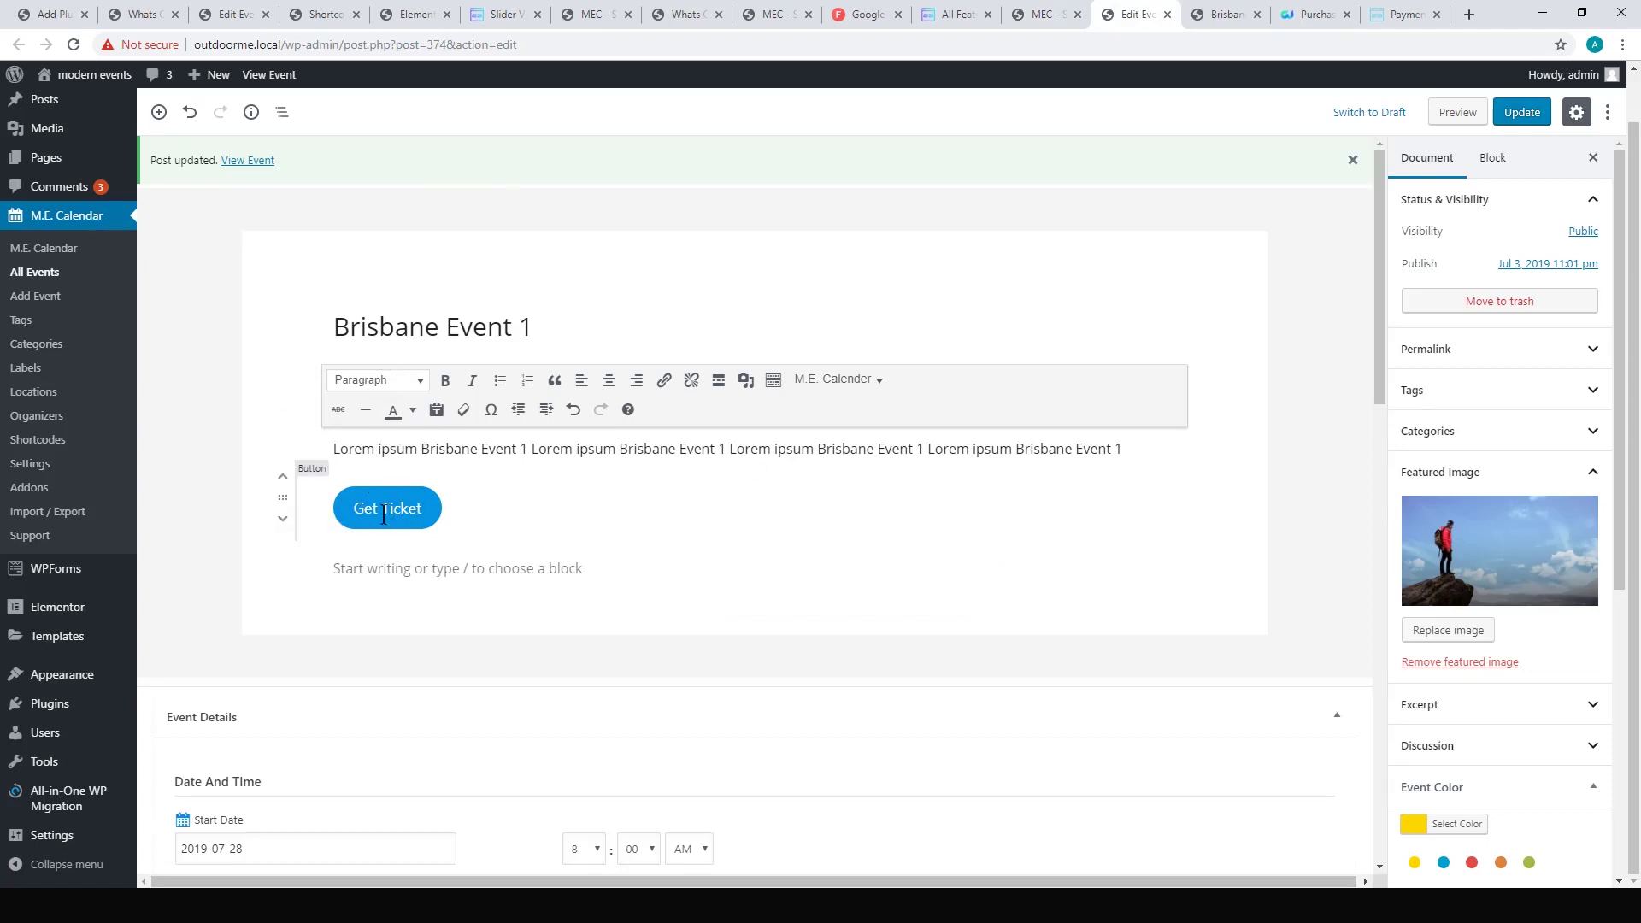
click(284, 569)
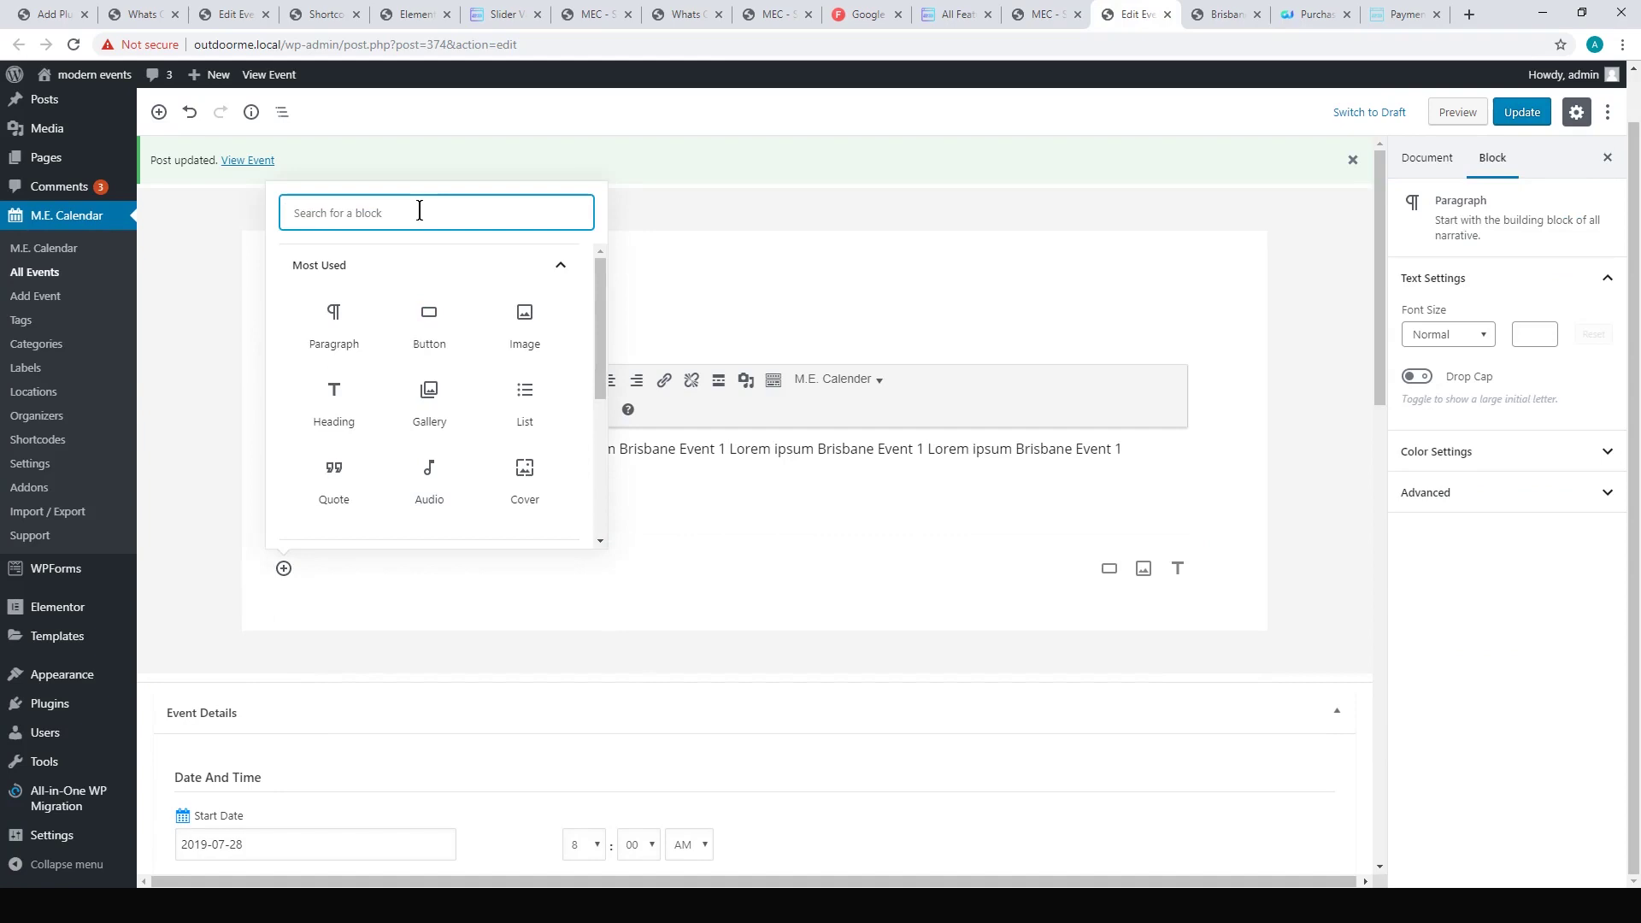
text(bu)
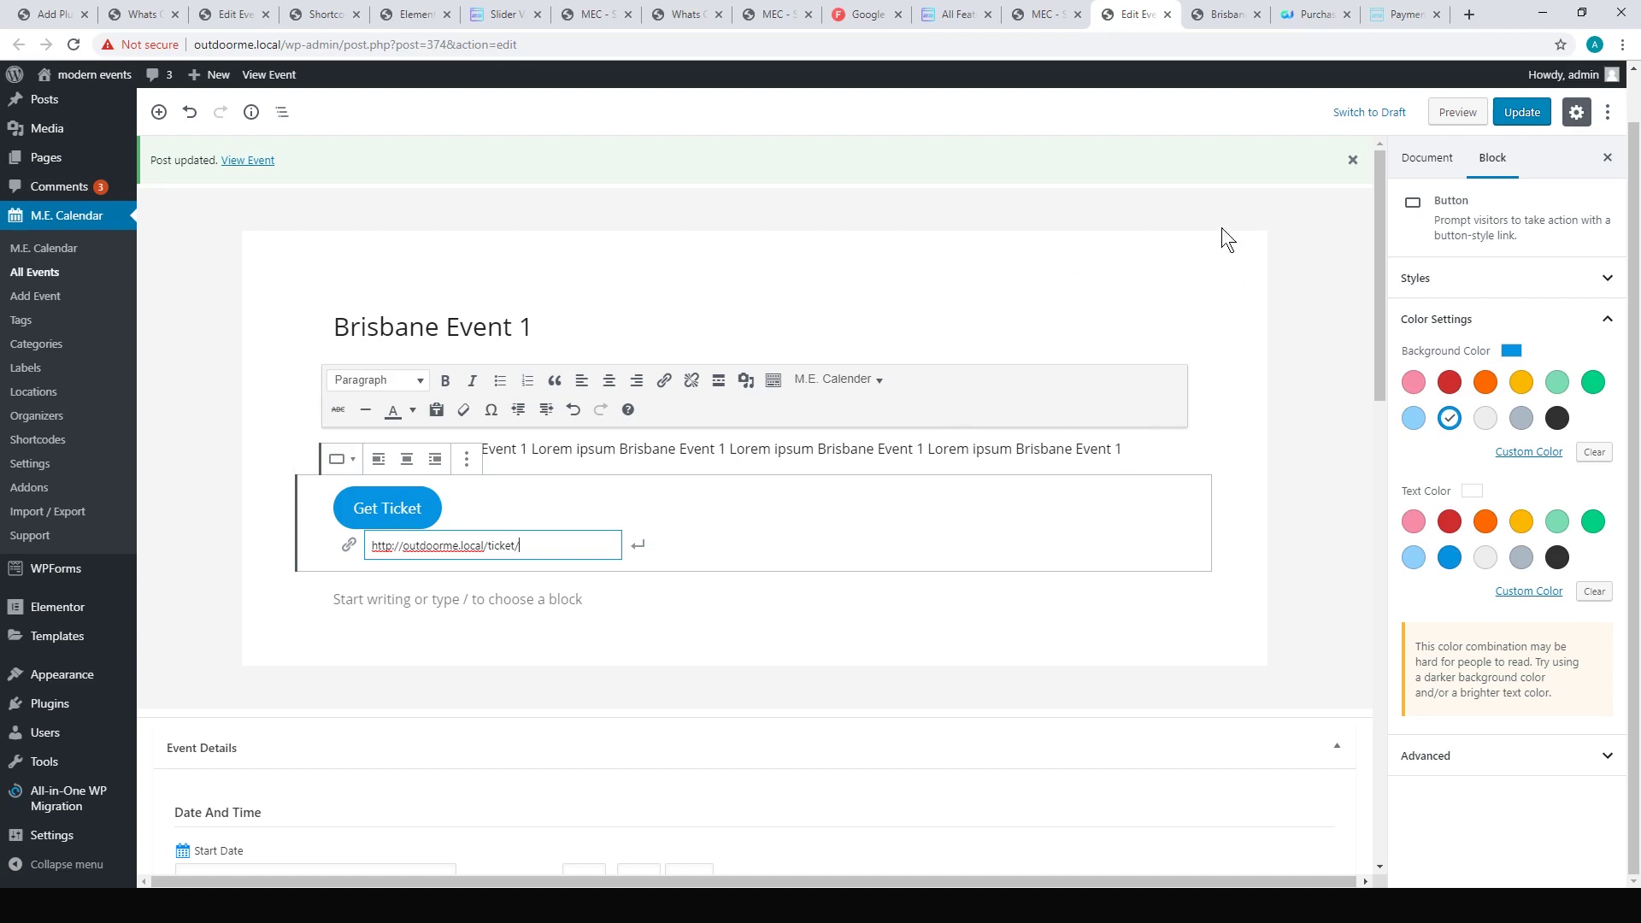
click(1227, 14)
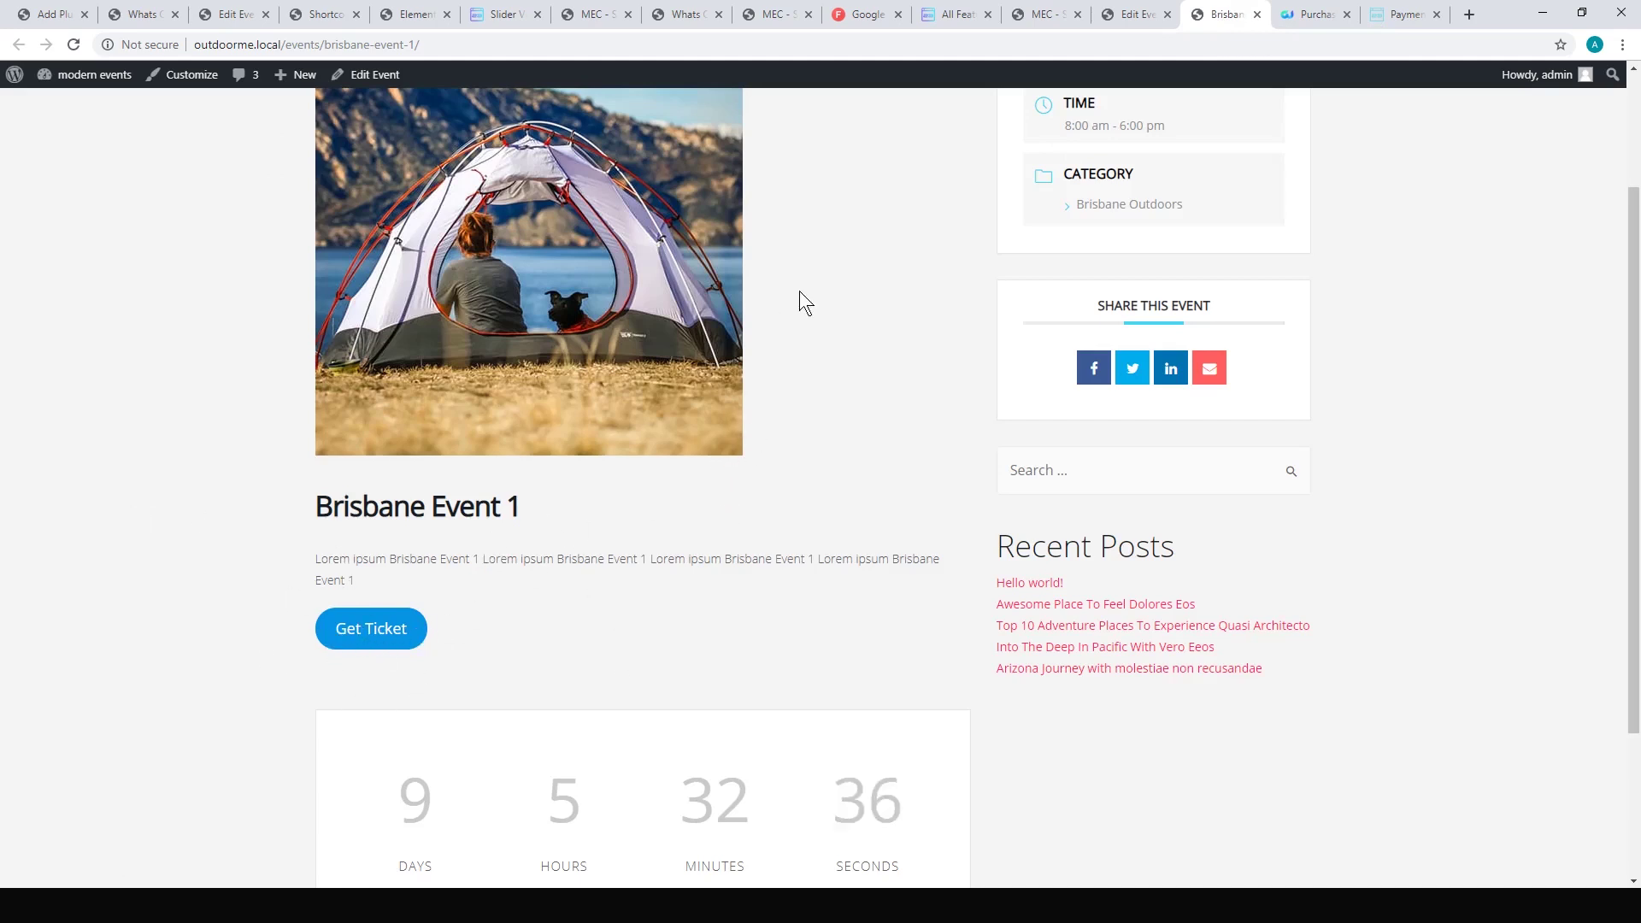
View MEC pricing: 1, 5 and 10 licences at $55, $199 and $375
click(1310, 16)
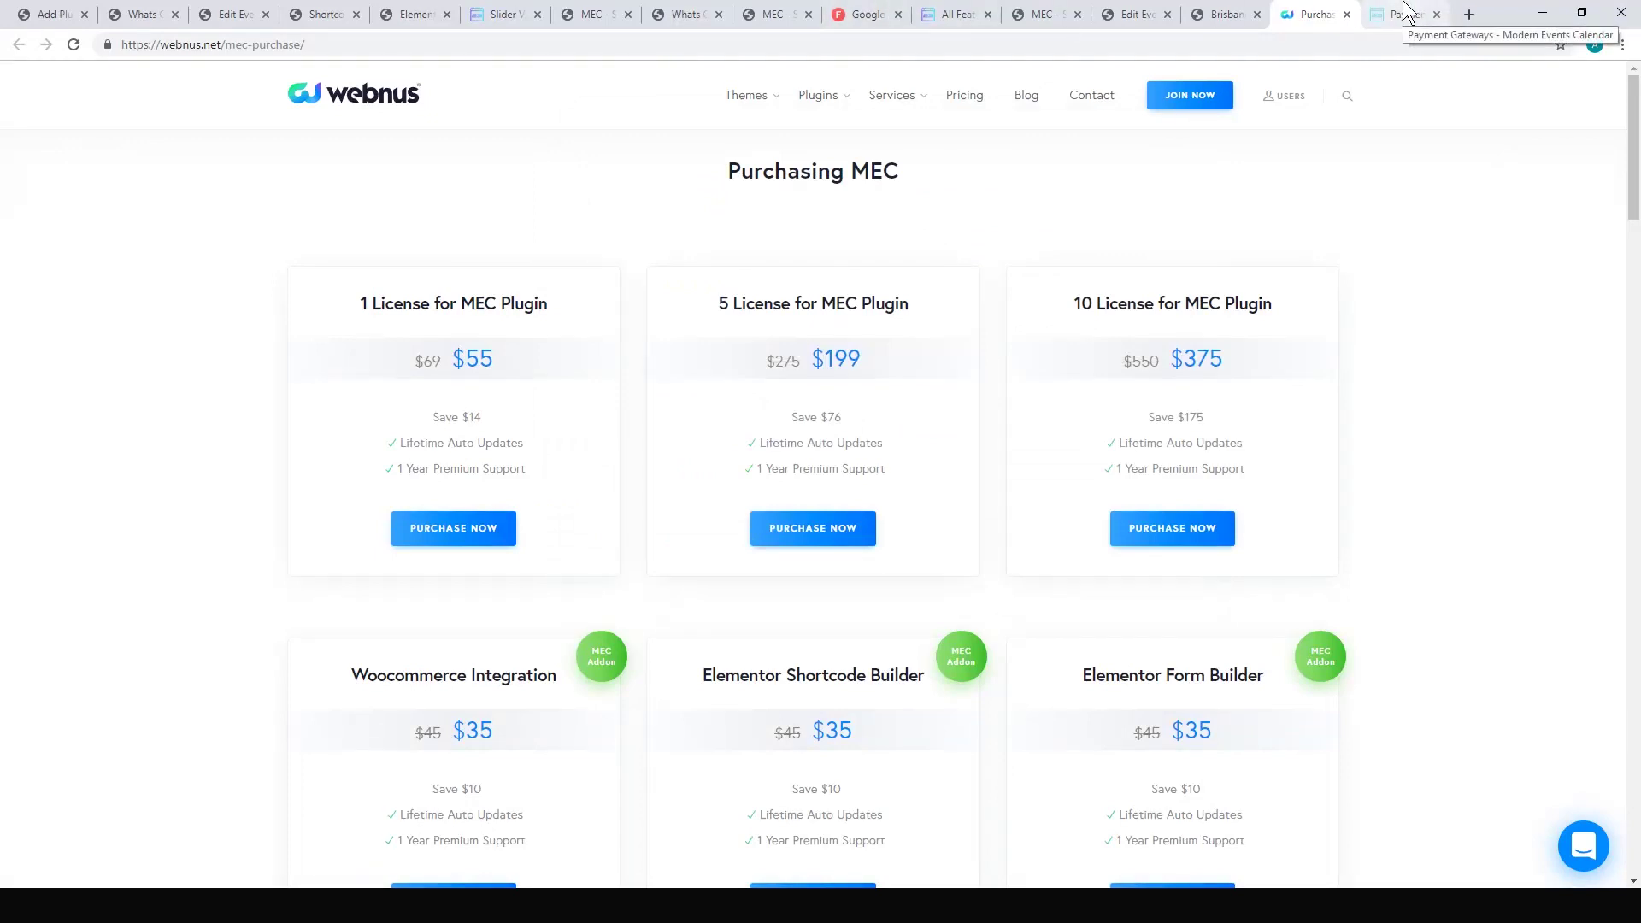
Read the Payment Gateways documentation and highlight the Pay by WooCommerce option
click(1406, 12)
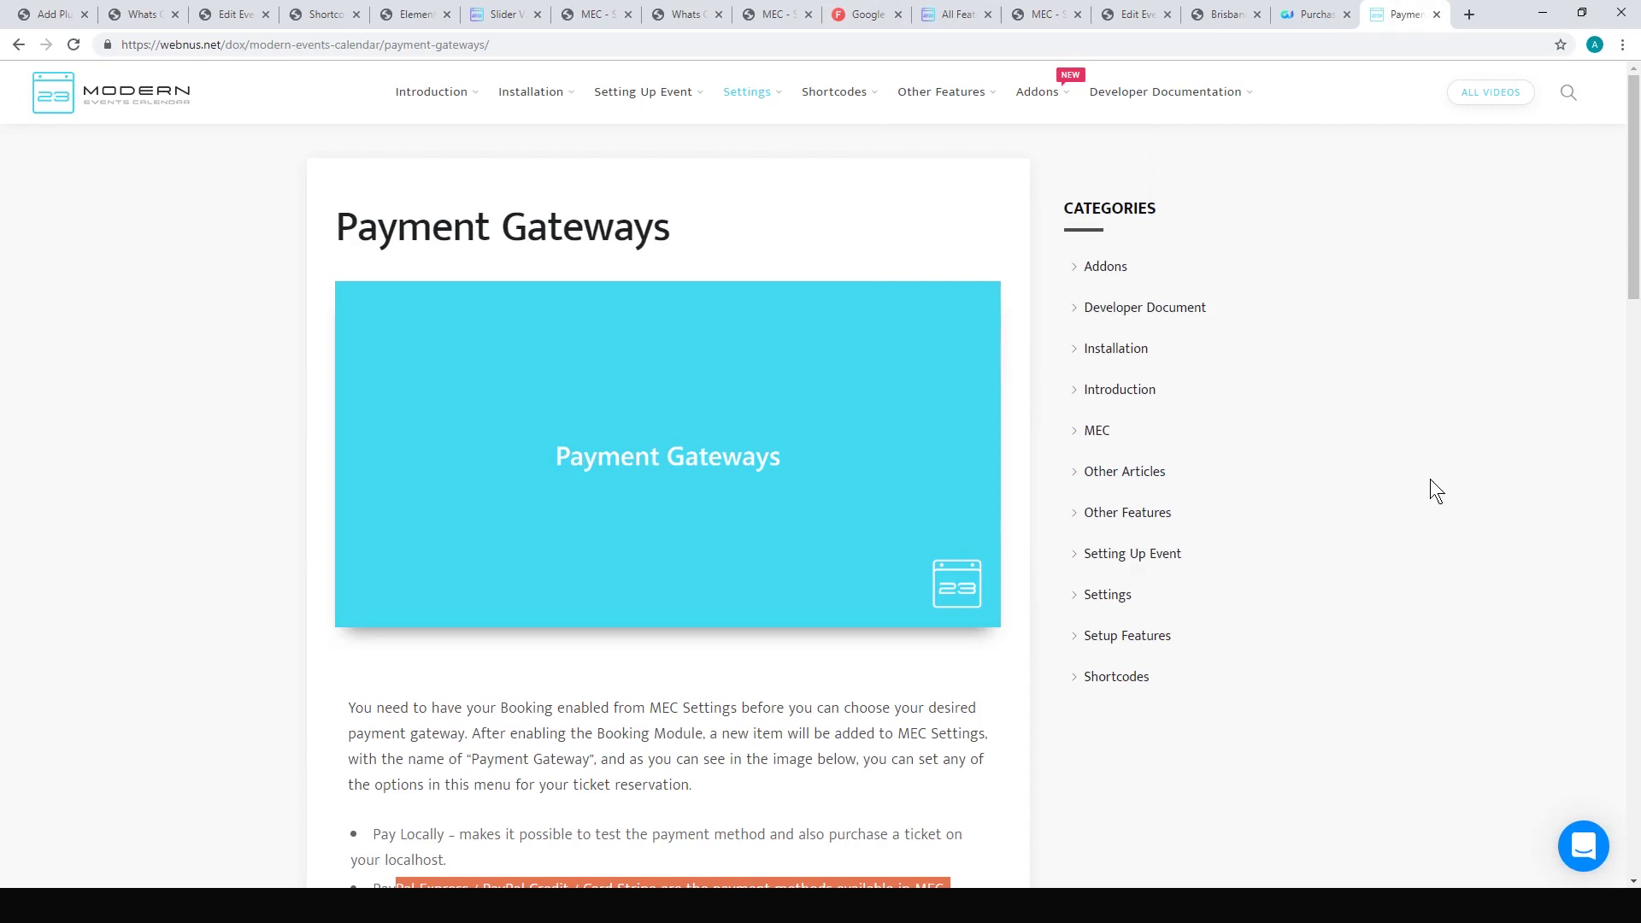
scroll(418, 407, down, 3)
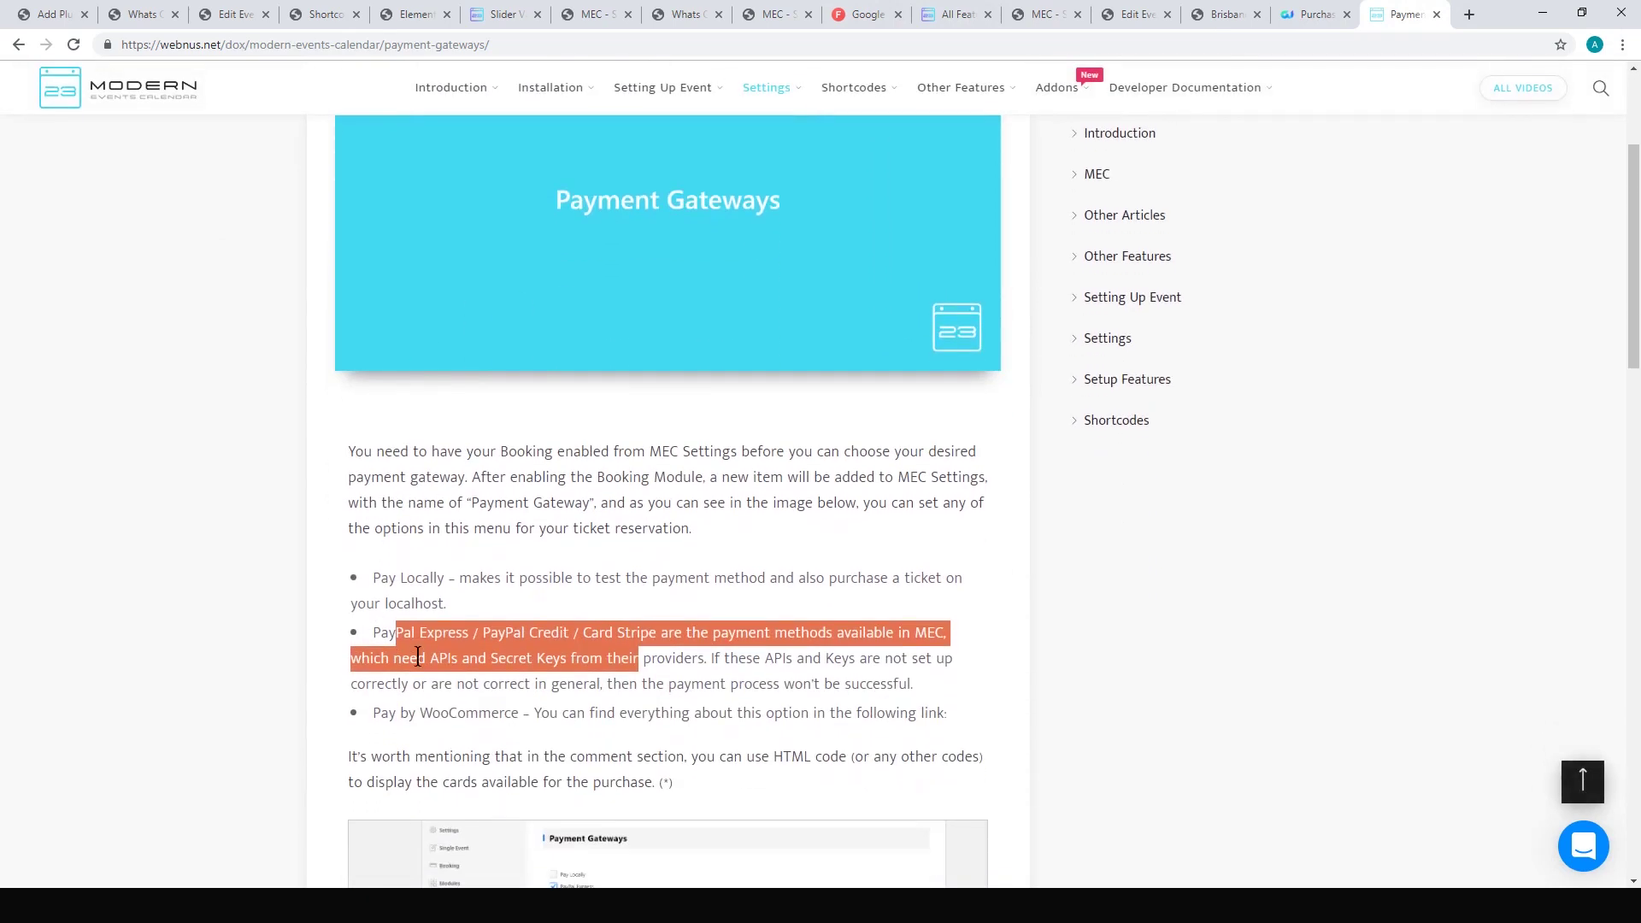
scroll(418, 656, down, 1)
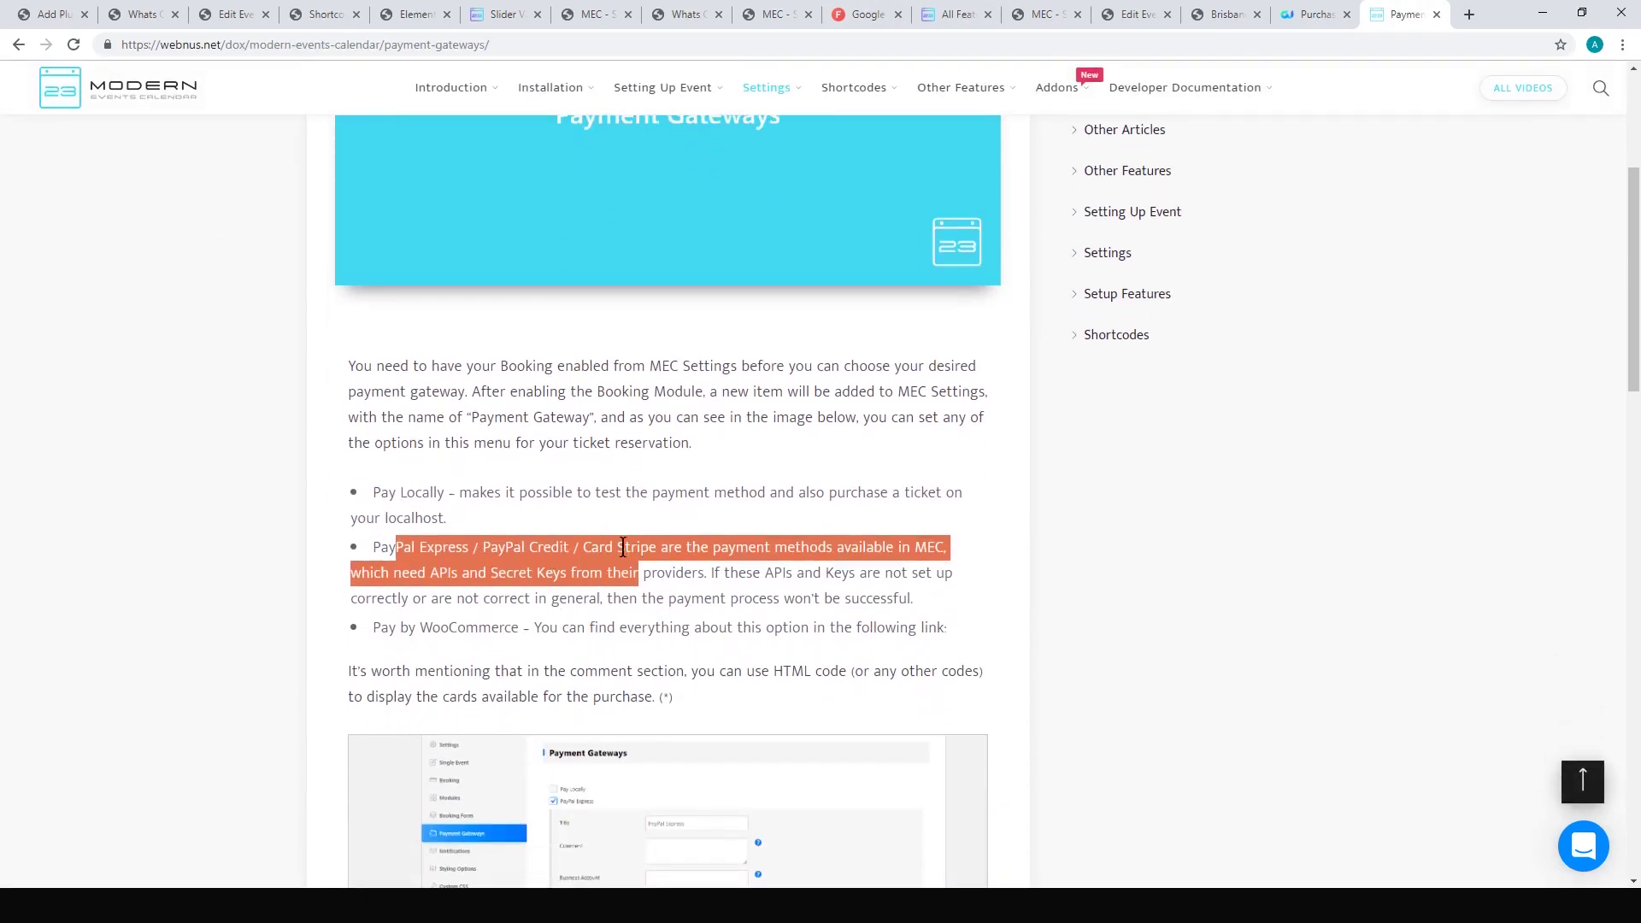
click(376, 626)
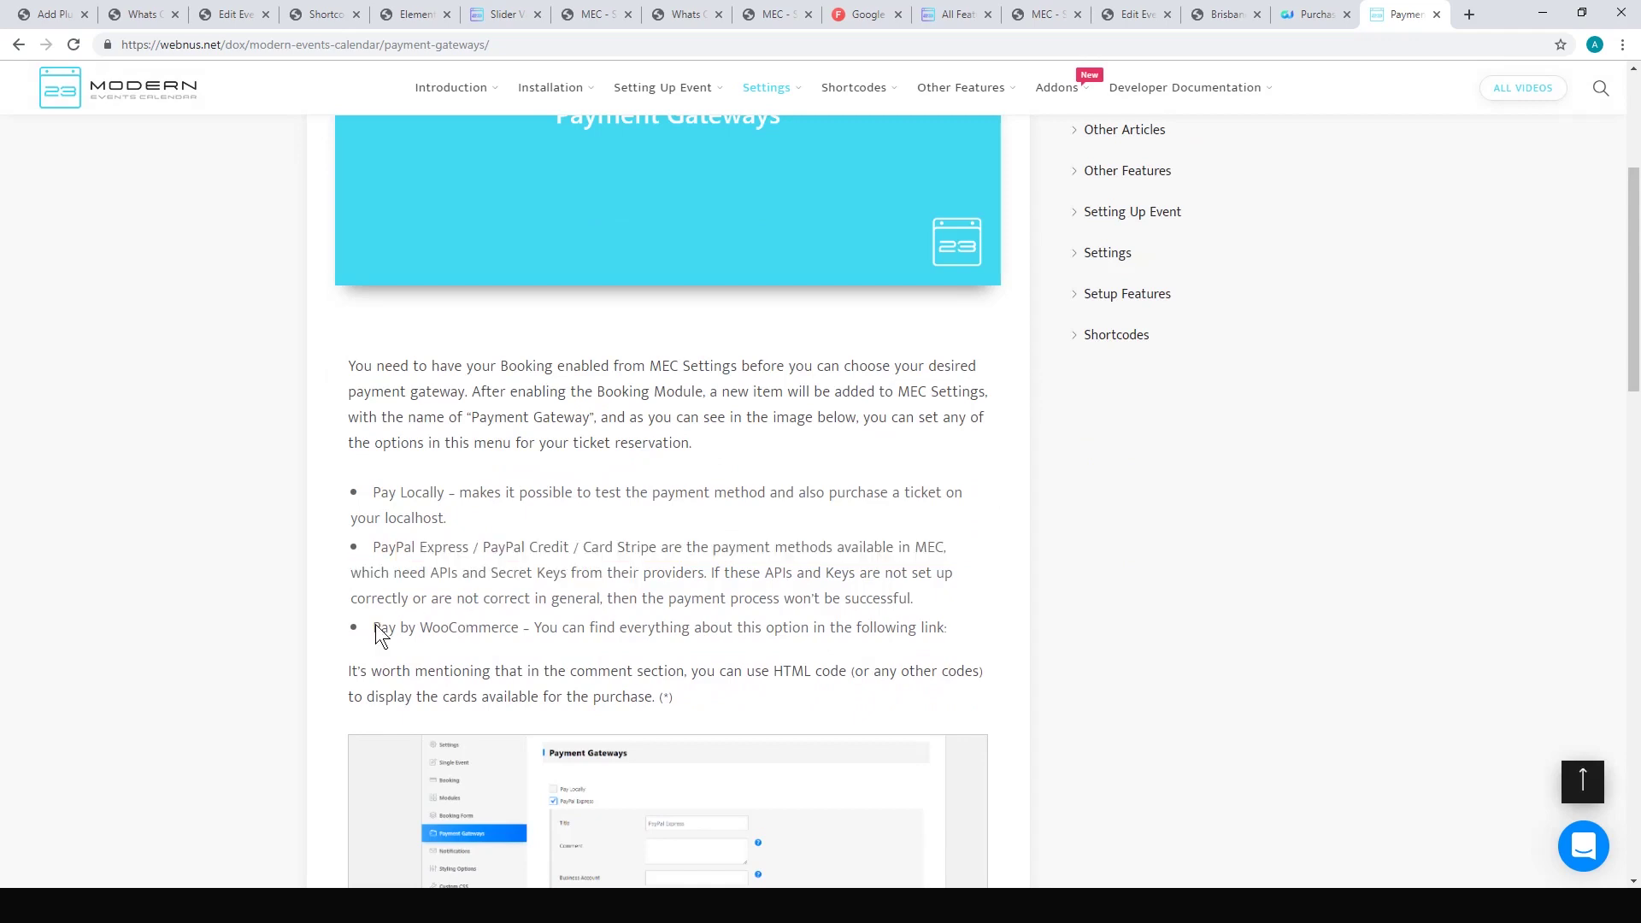
drag(376, 628, 516, 633)
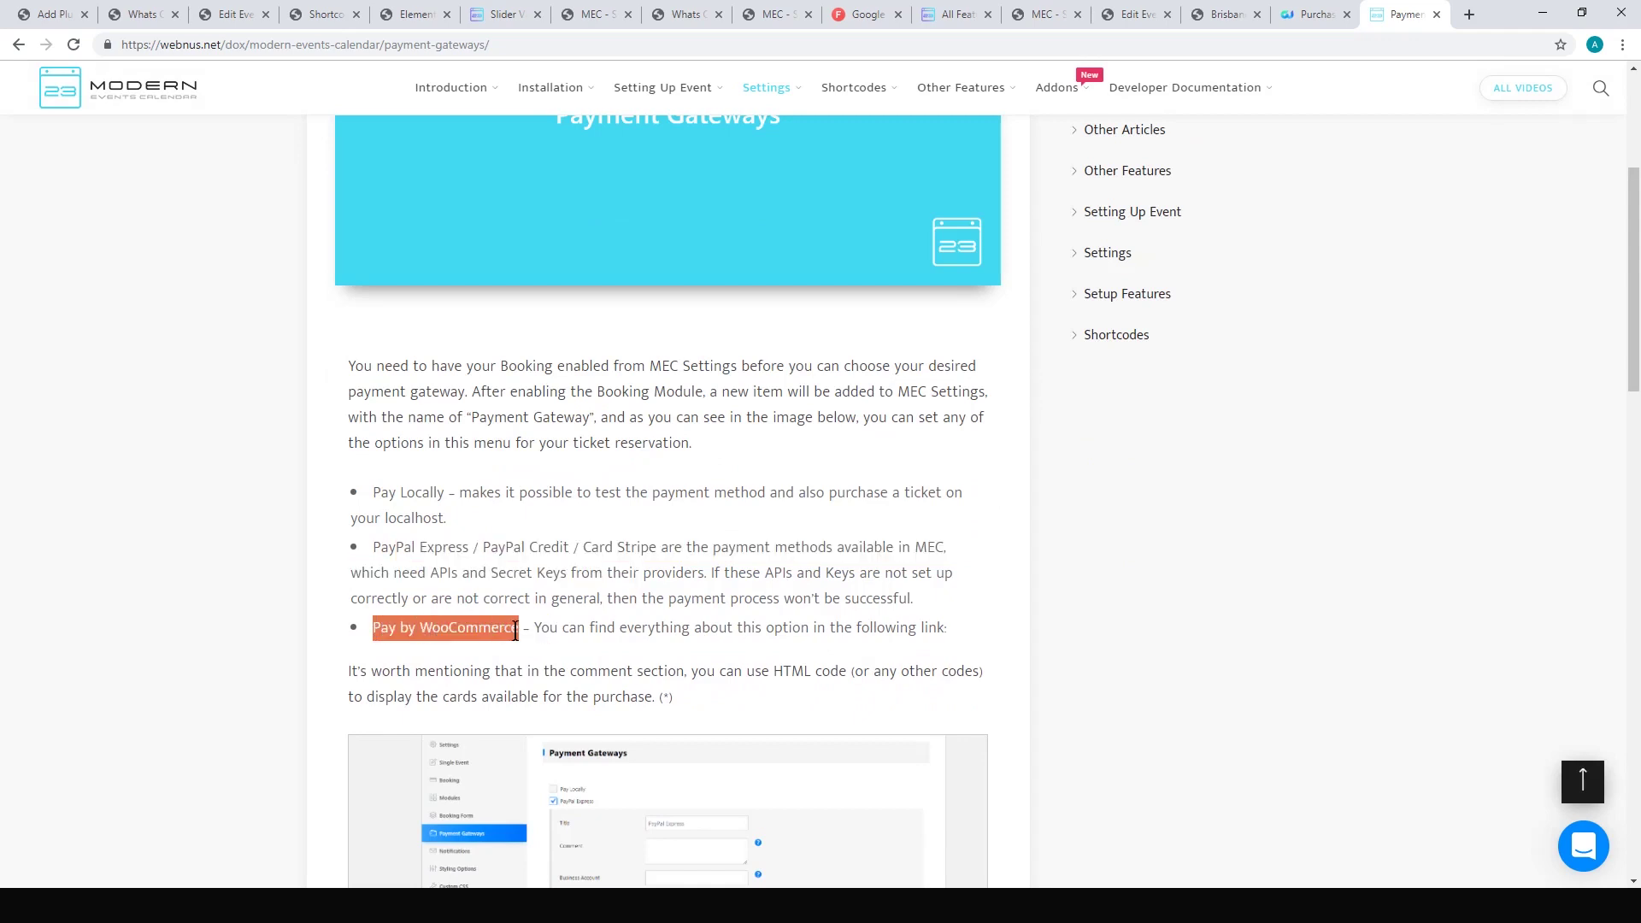
Glance at the MEC licence prices and the Brisbane Event 1 page, then return to Payment Gateways
click(1314, 14)
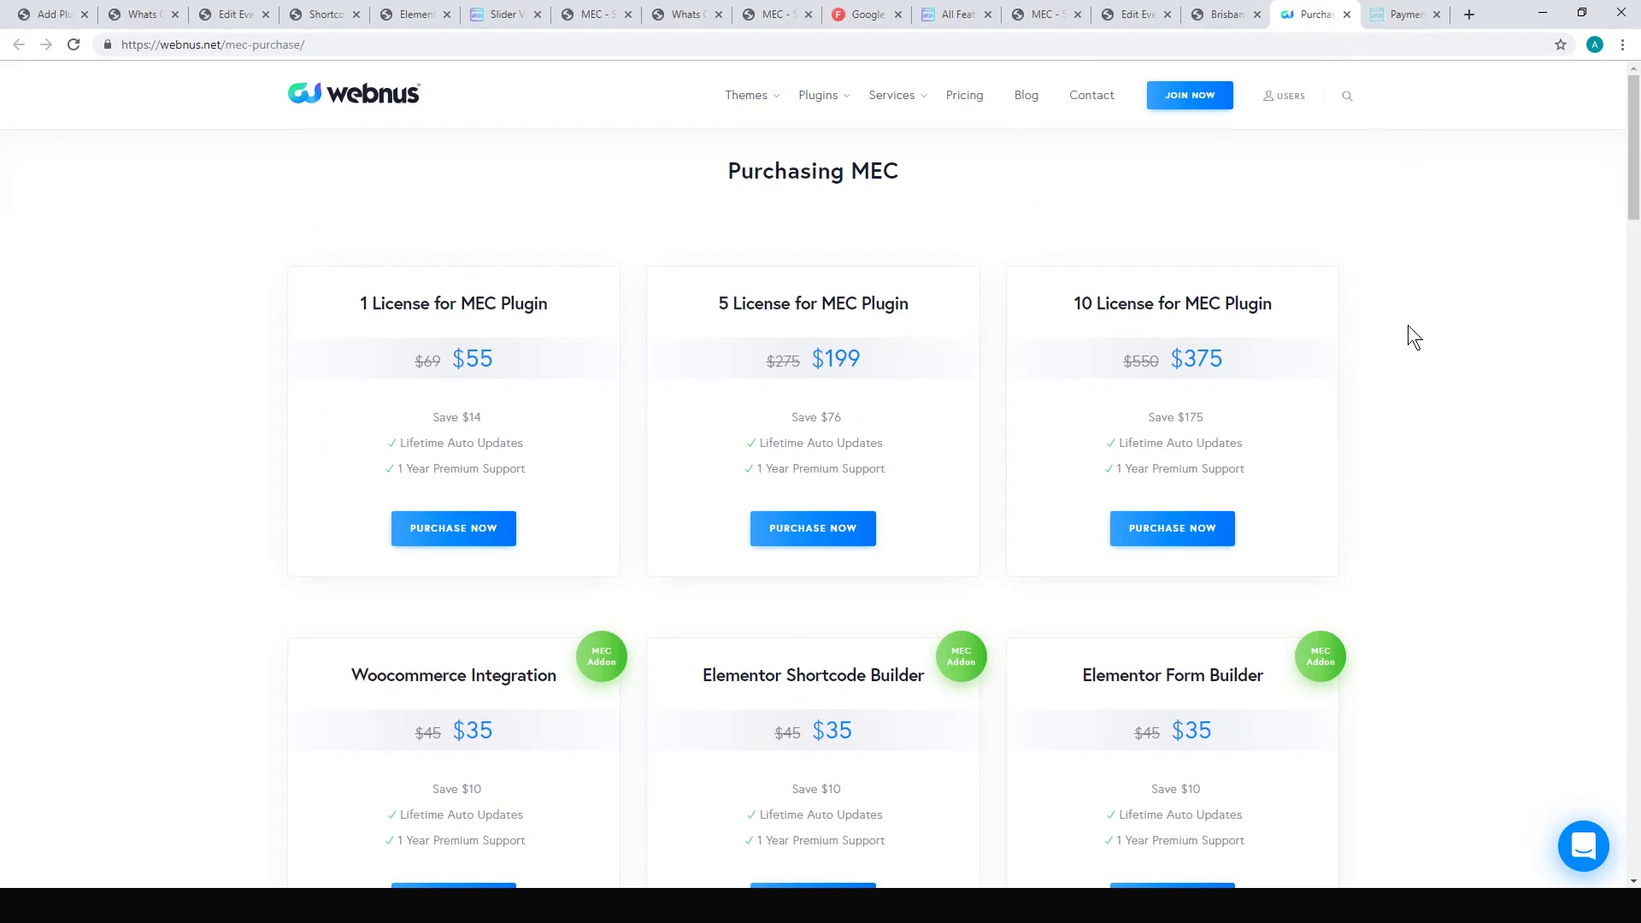
click(1228, 10)
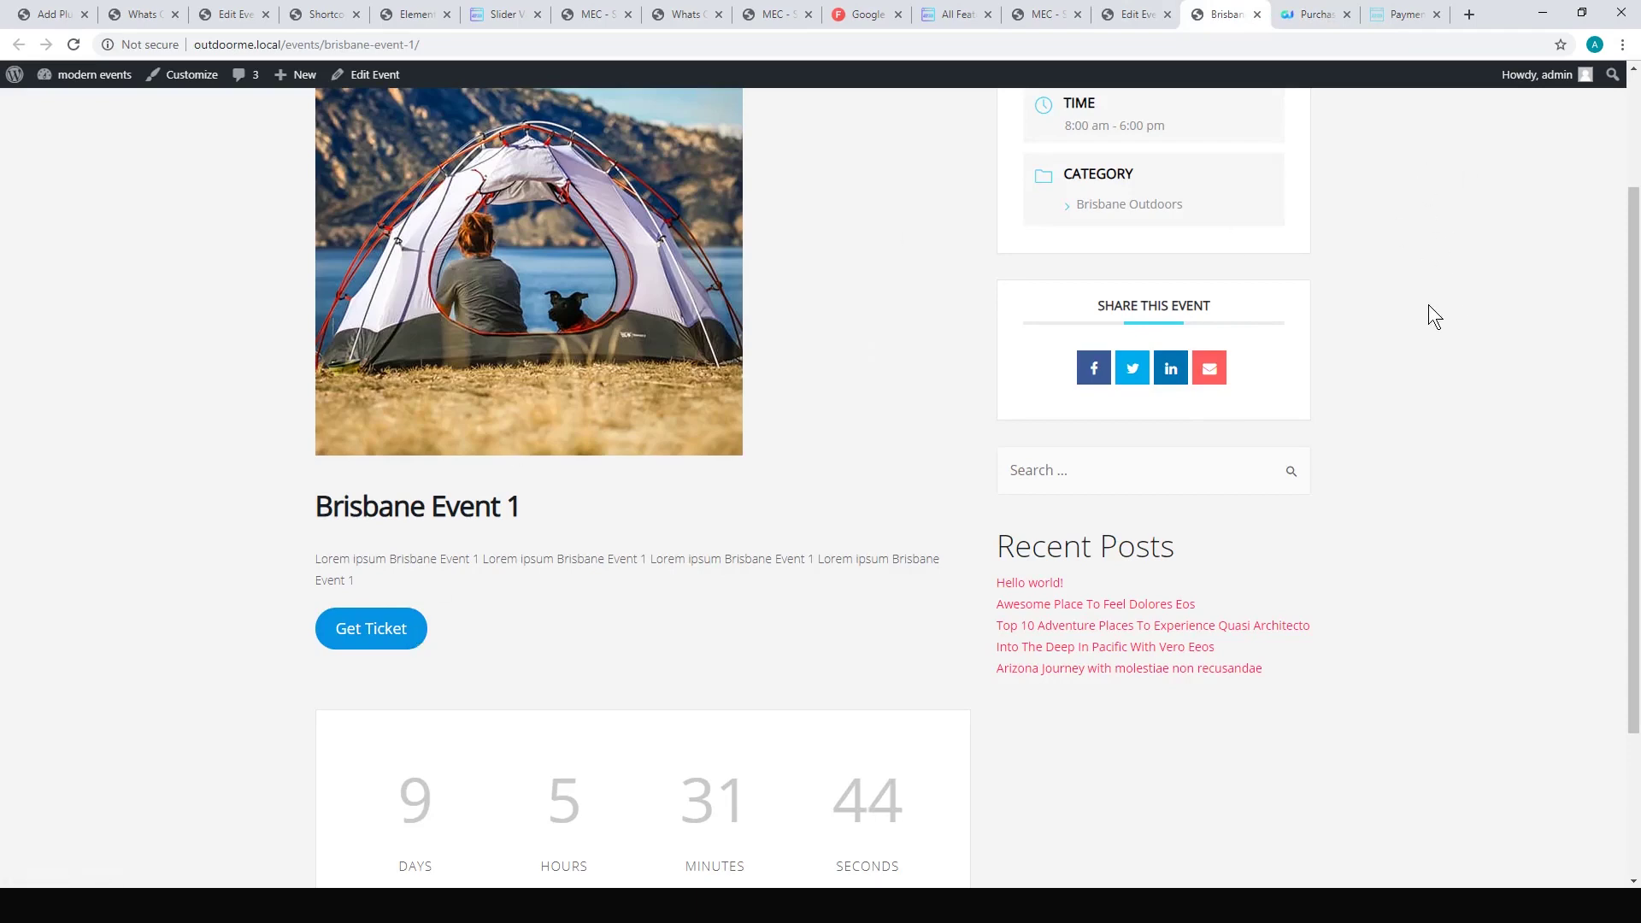
scroll(1526, 359, up, 2)
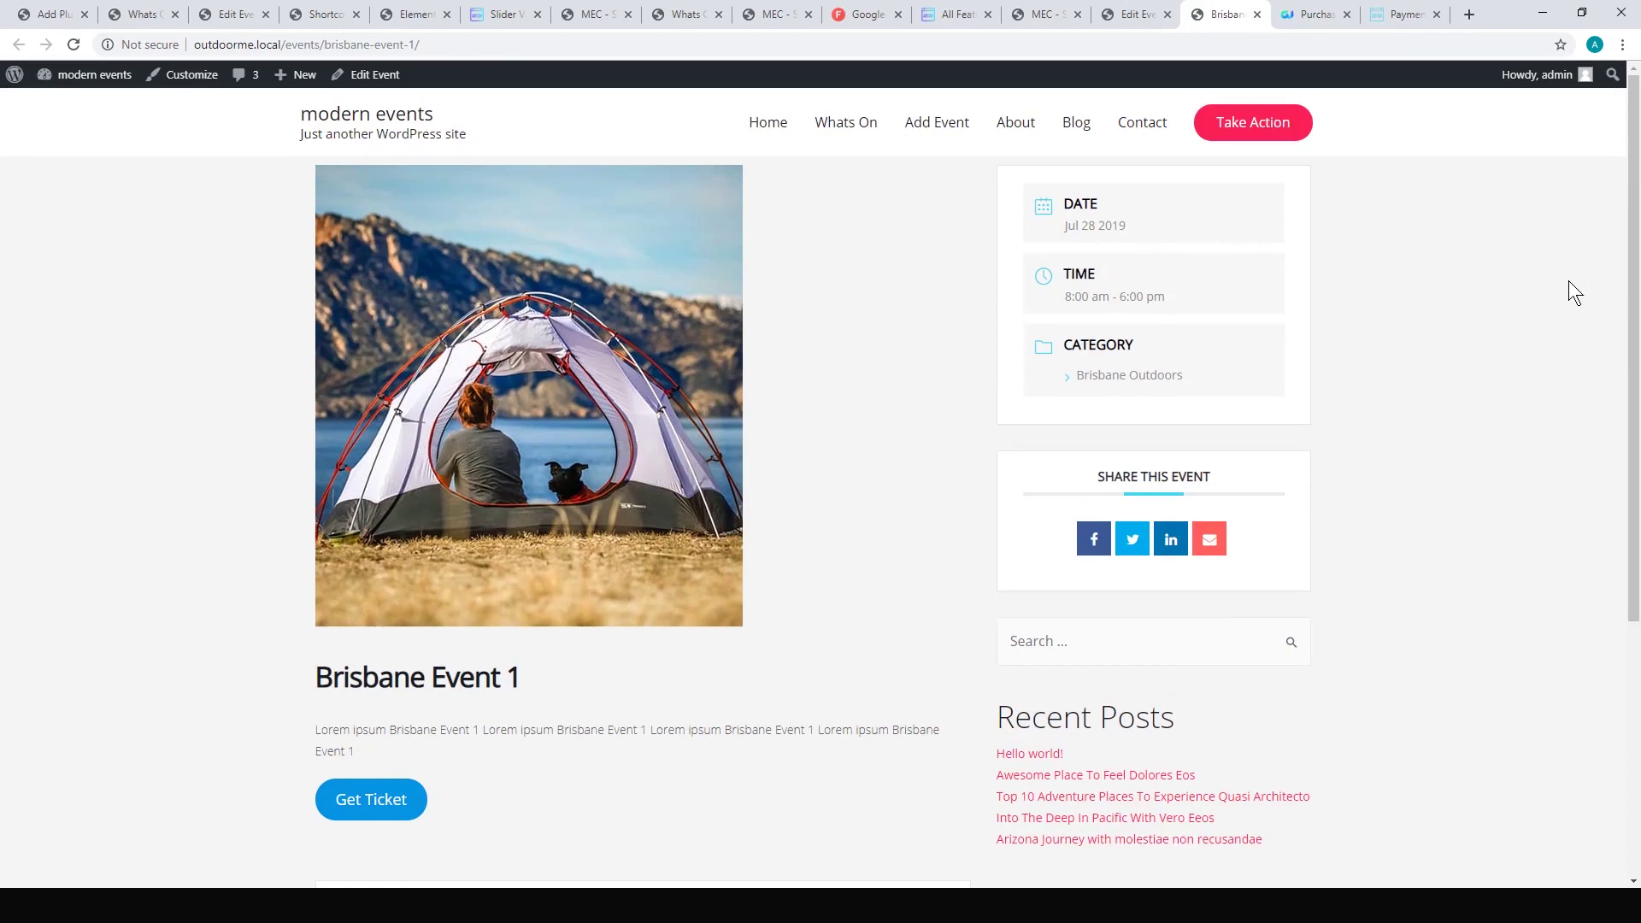
click(1382, 15)
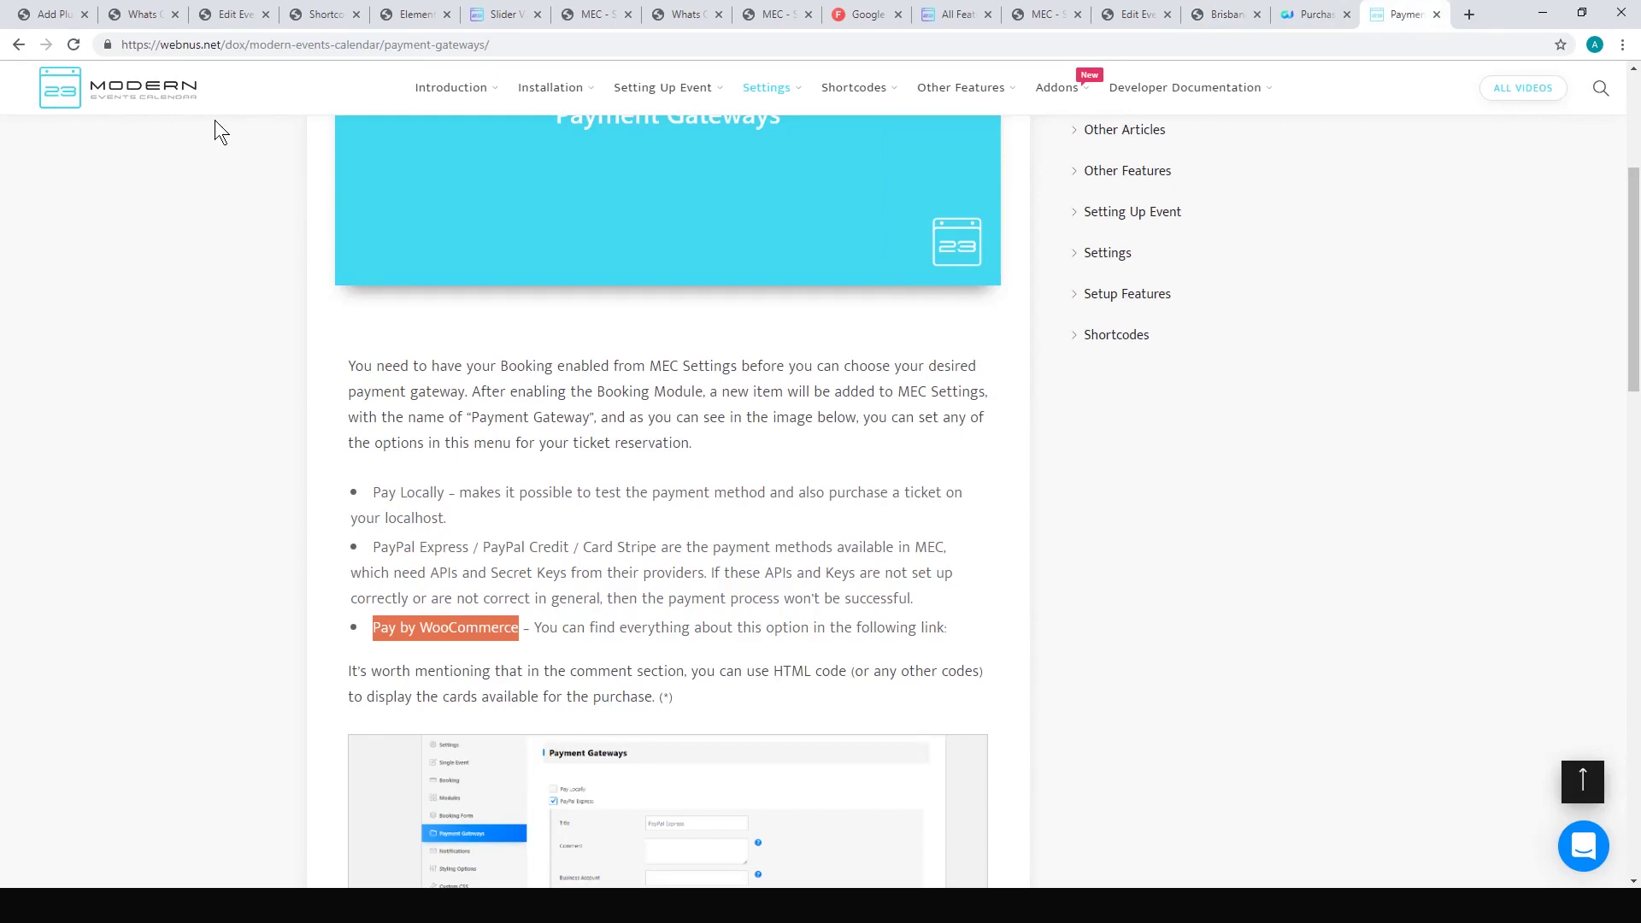
scroll(1346, 419, up, 3)
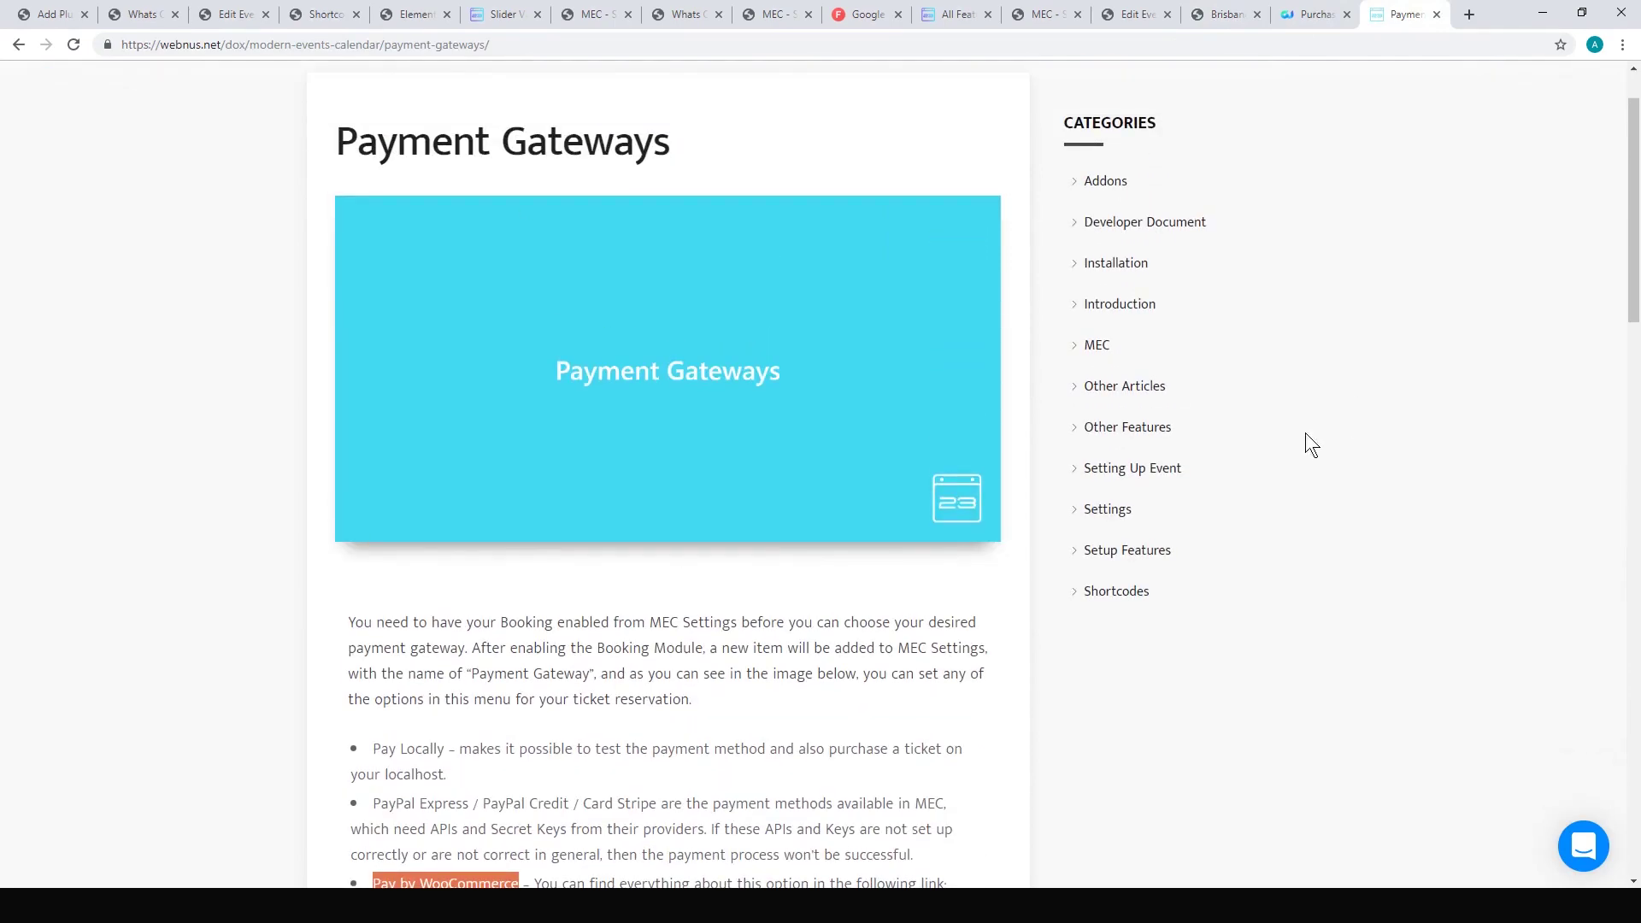
click(162, 15)
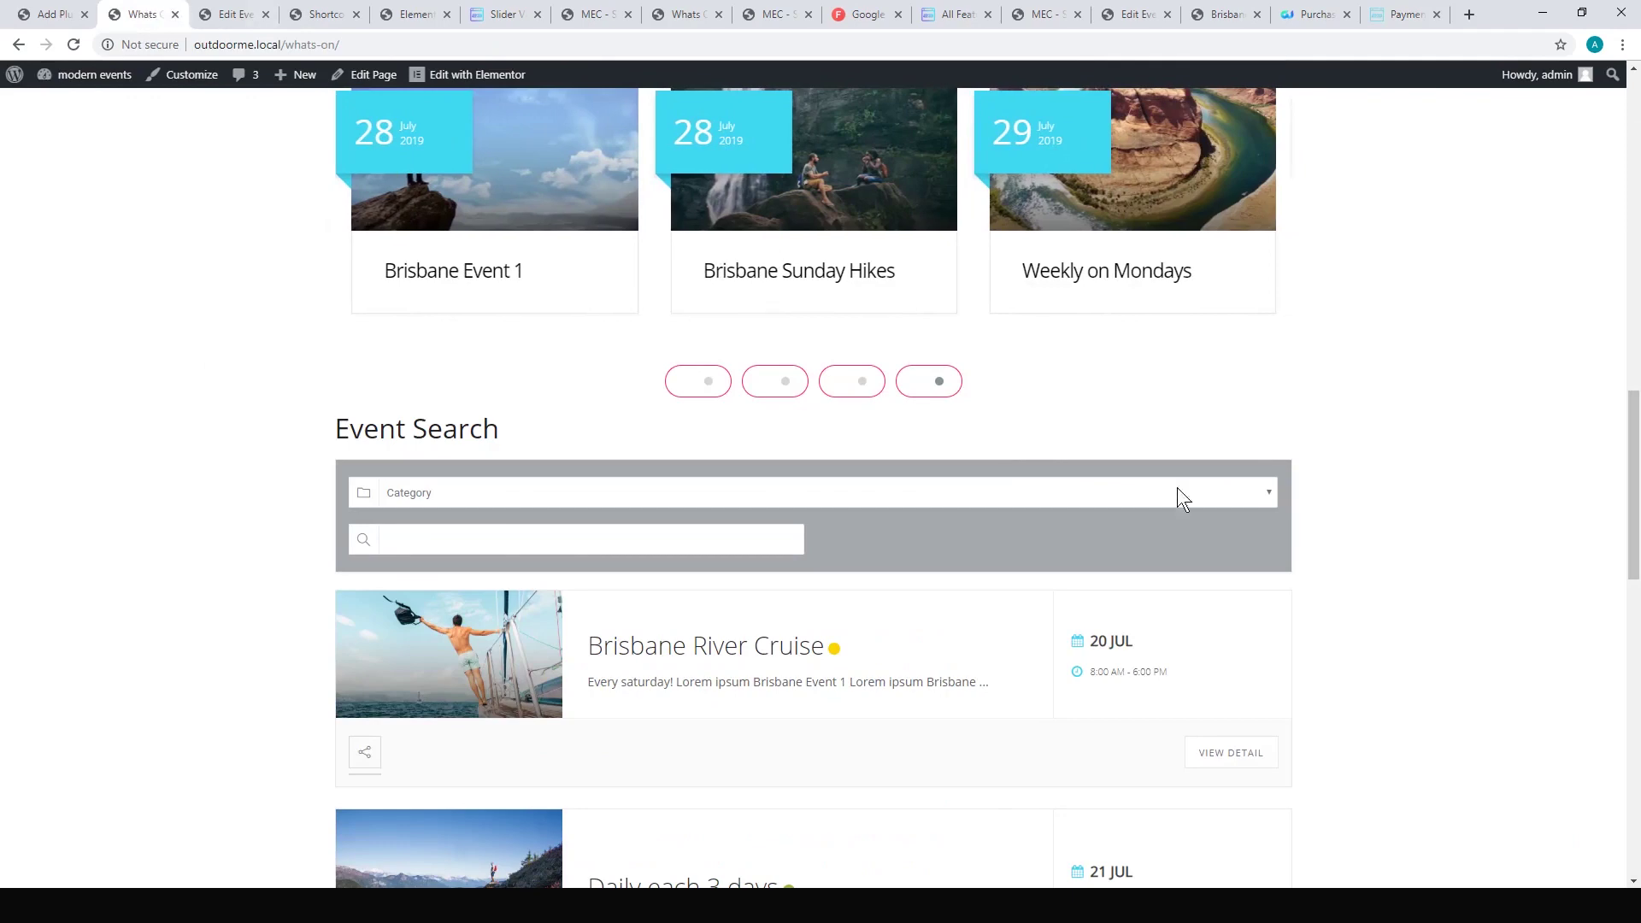
scroll(1179, 498, up, 8)
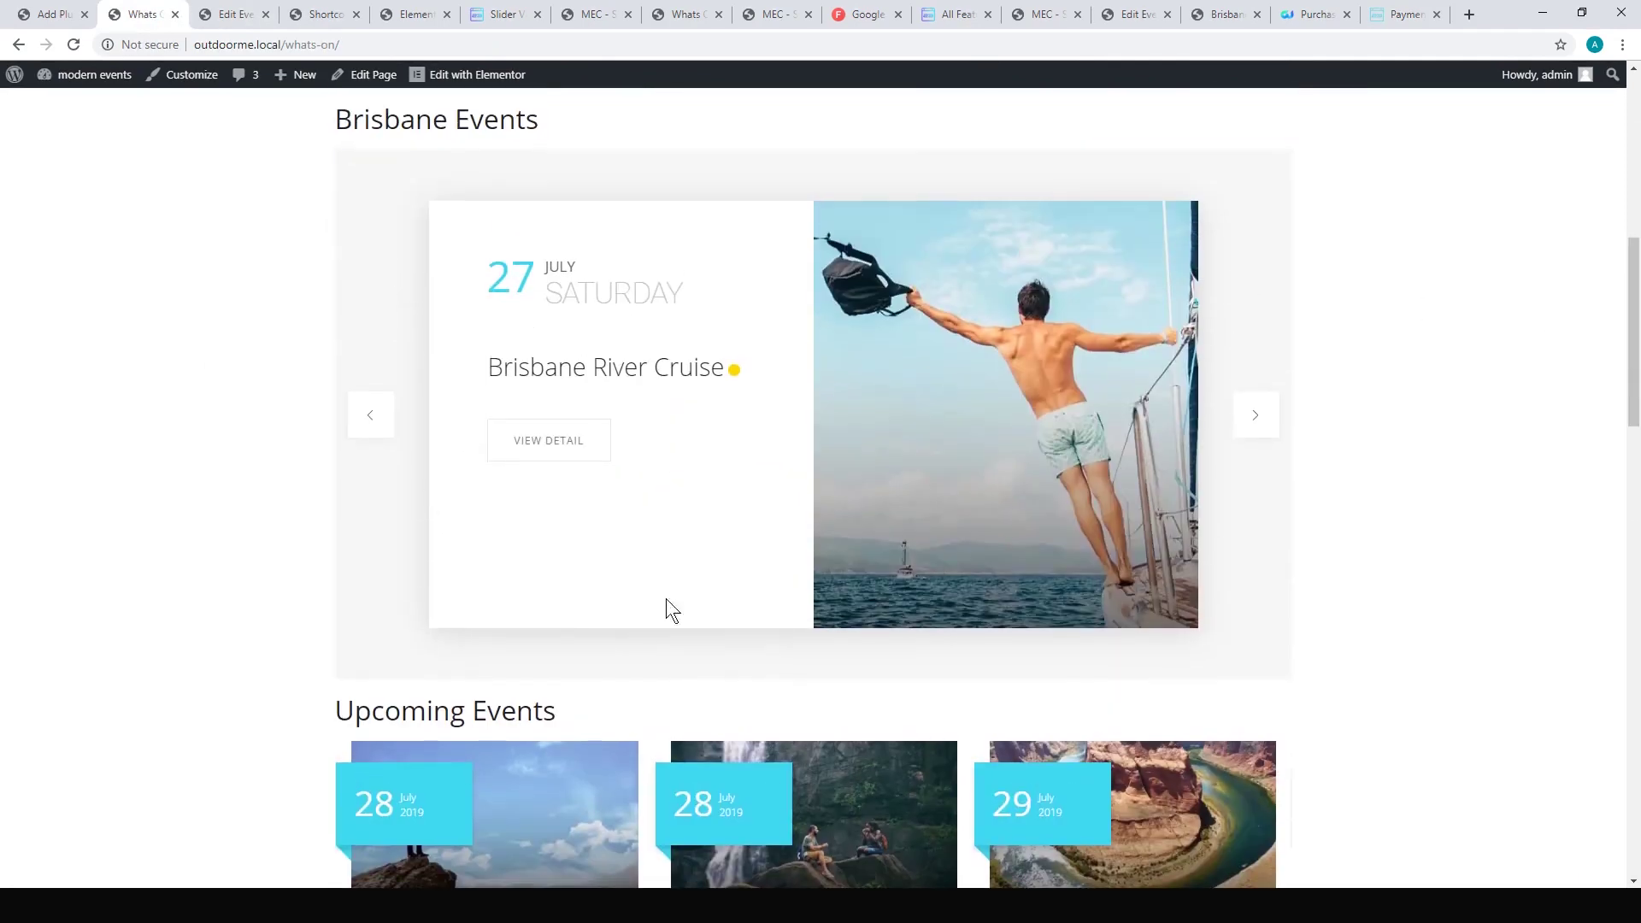
scroll(1587, 462, up, 1)
scroll(982, 468, down, 2)
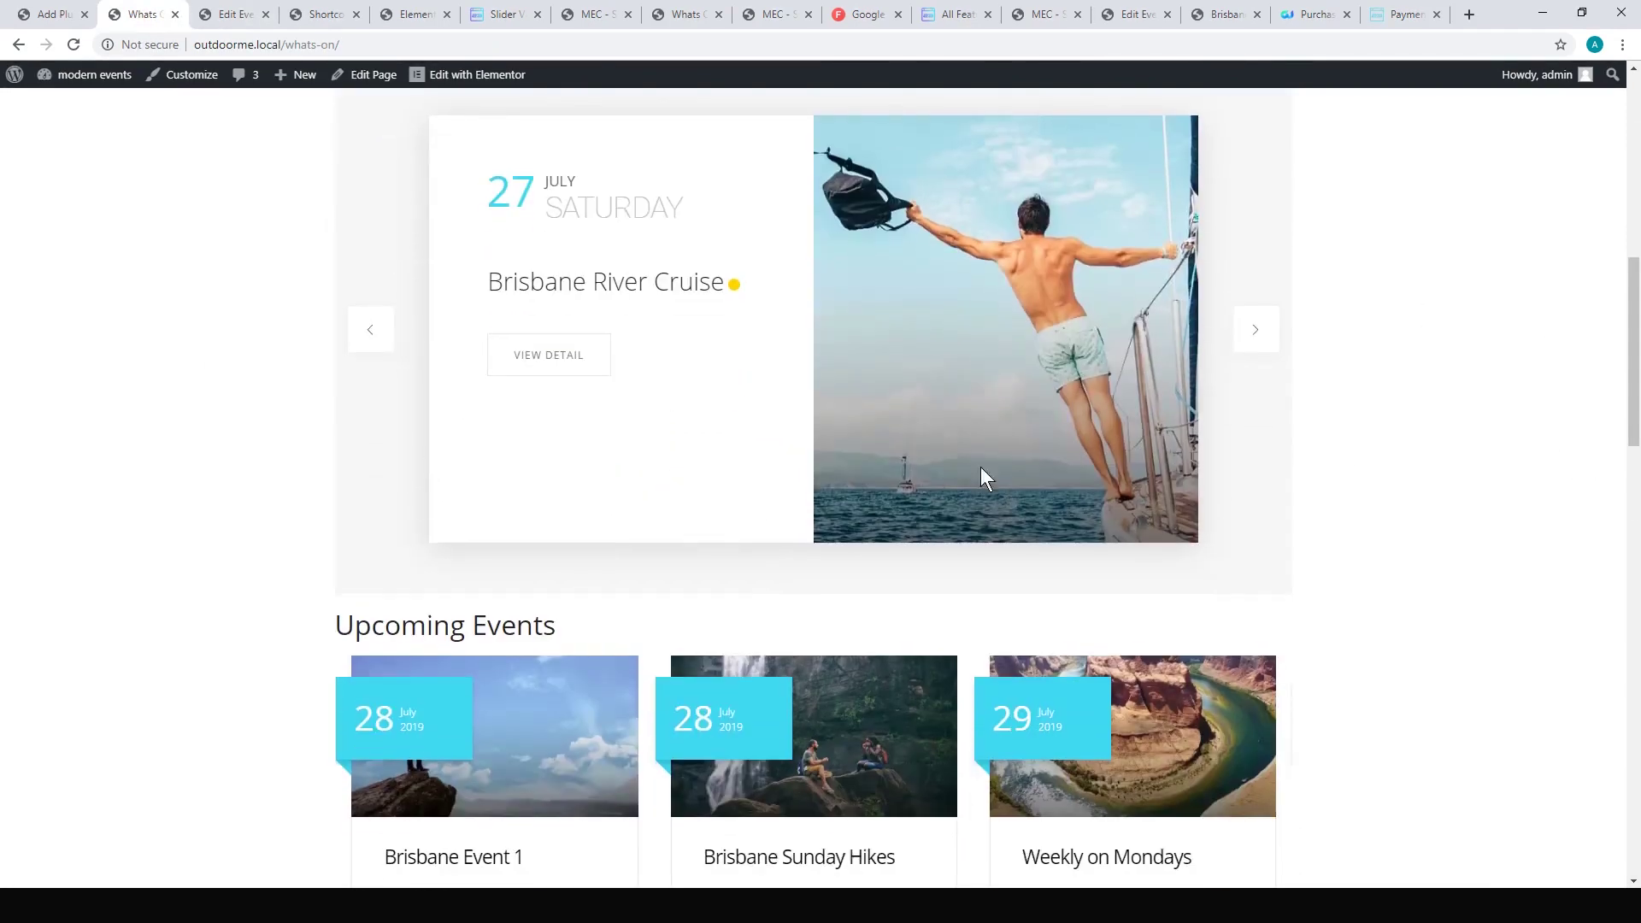
scroll(1454, 560, up, 4)
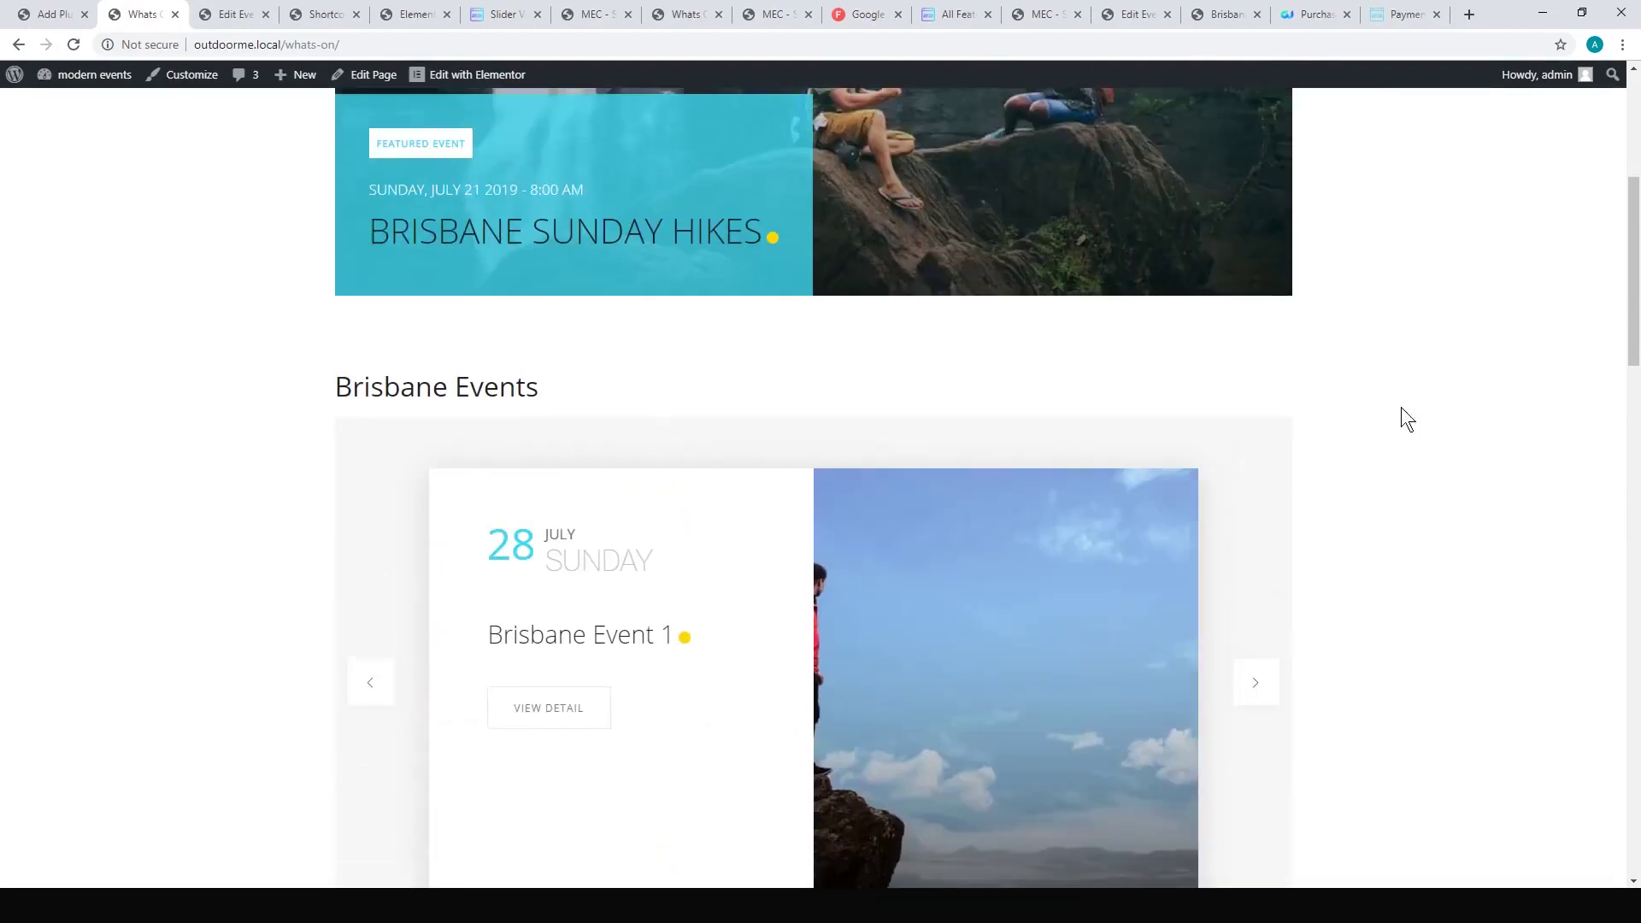
scroll(597, 246, up, 4)
drag(1635, 216, 1638, 675)
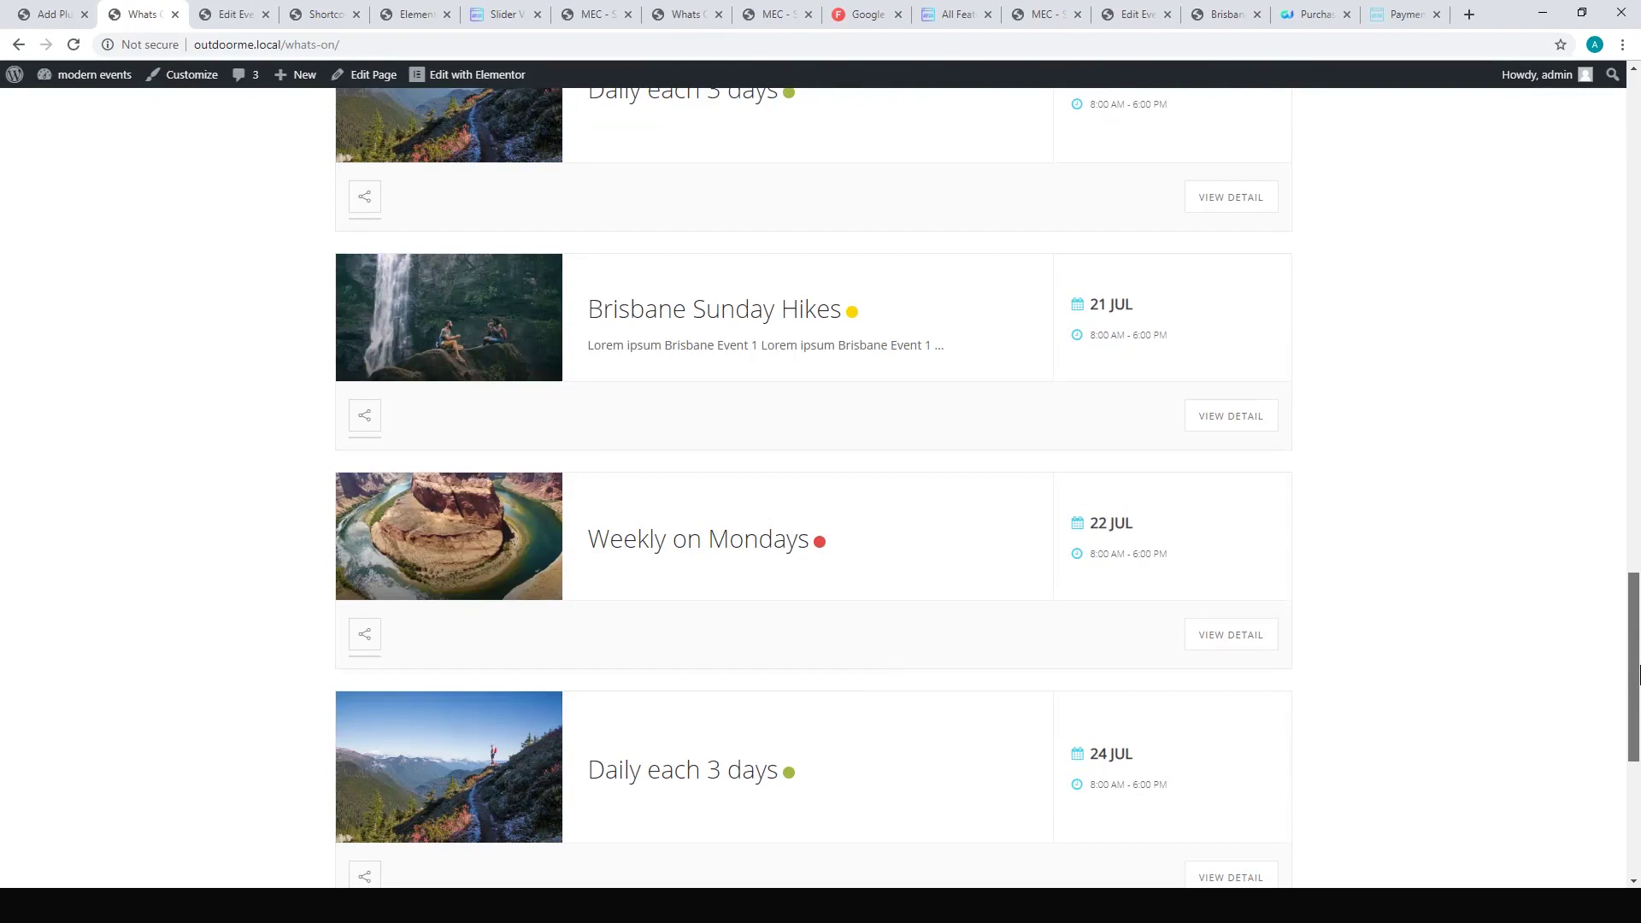
scroll(1447, 406, up, 2)
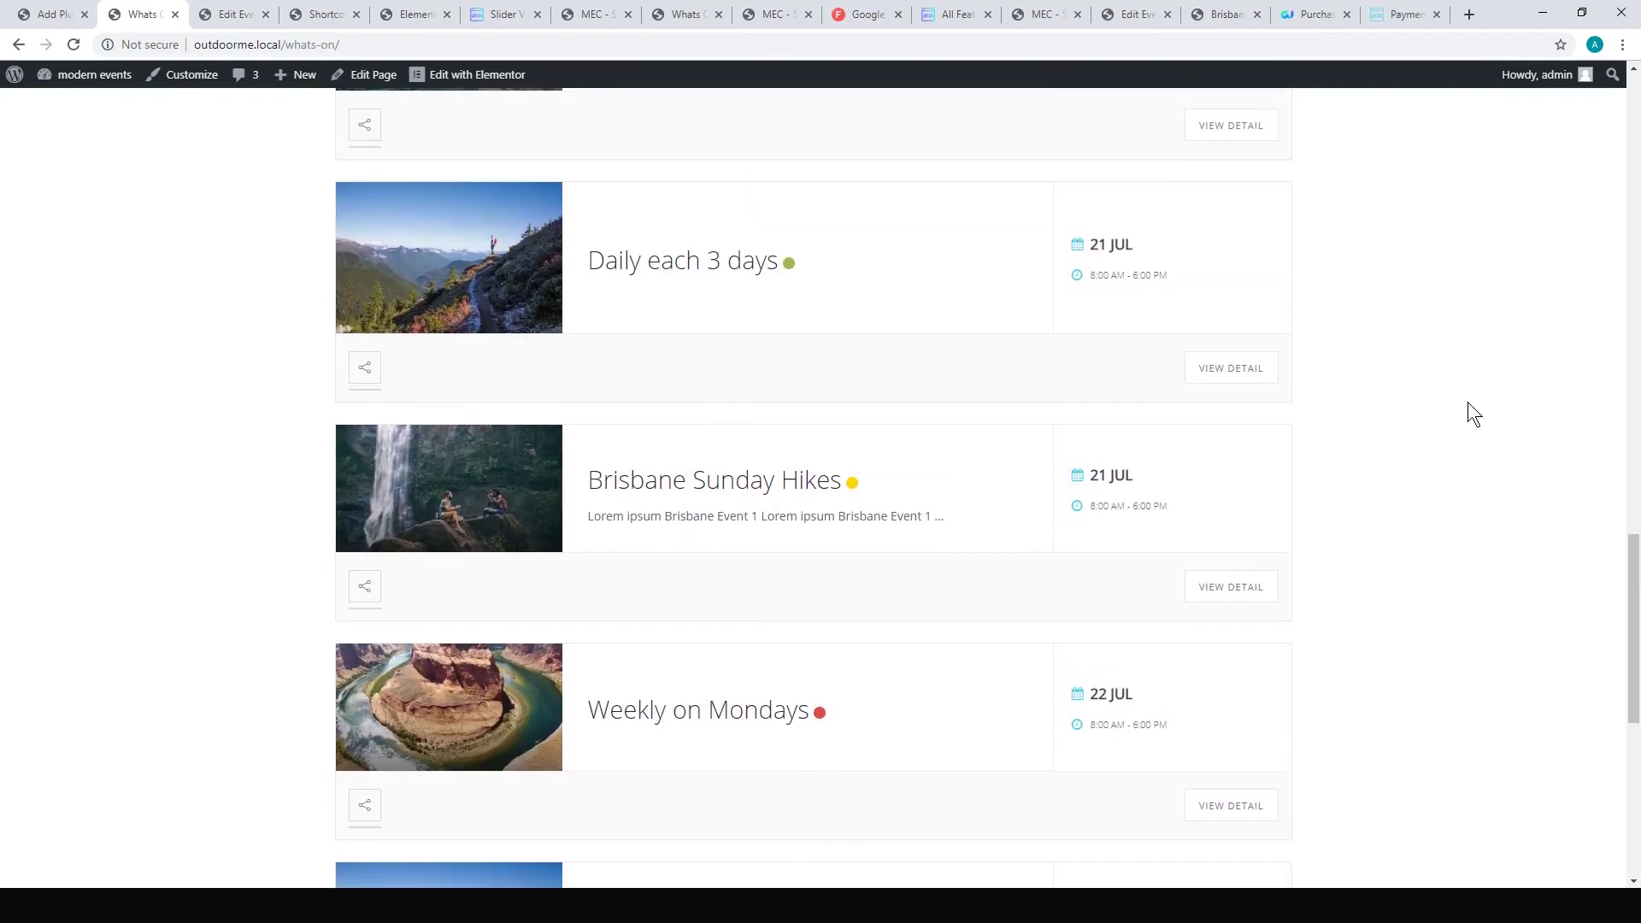